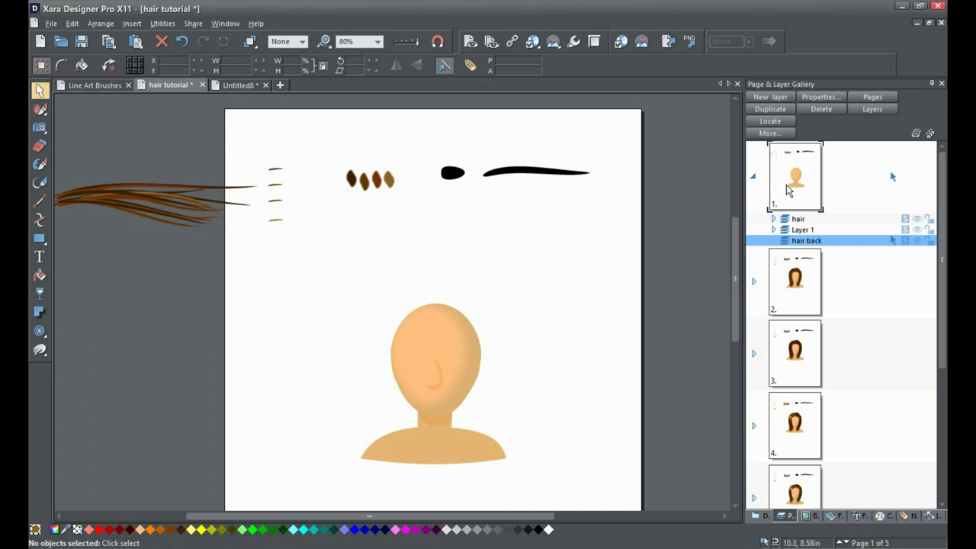
# - Move the head-and-shoulders group slightly up and left on page 1, to about X 2.61 in, Y 4.3 in
pyautogui.scroll(2, 687, 267)
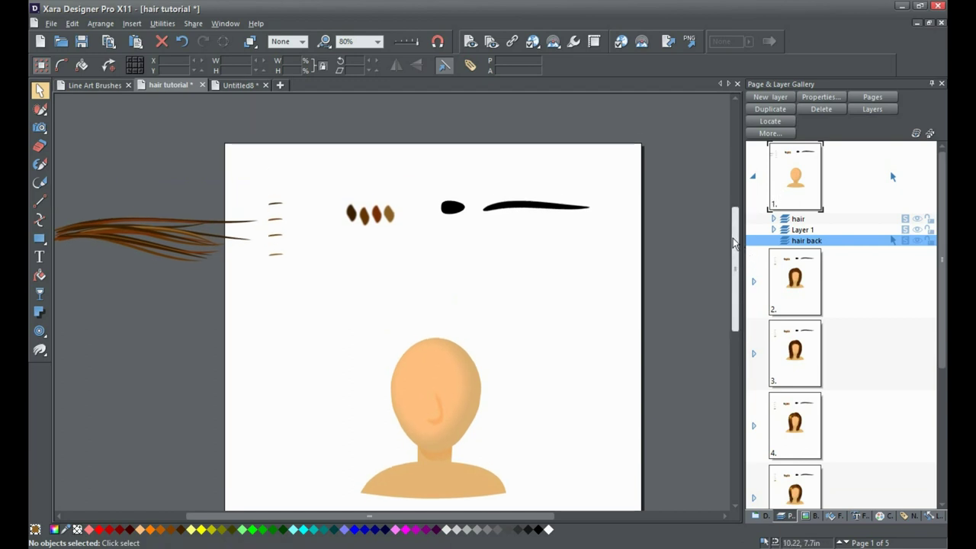
pyautogui.moveTo(733, 233); pyautogui.dragTo(732, 254)
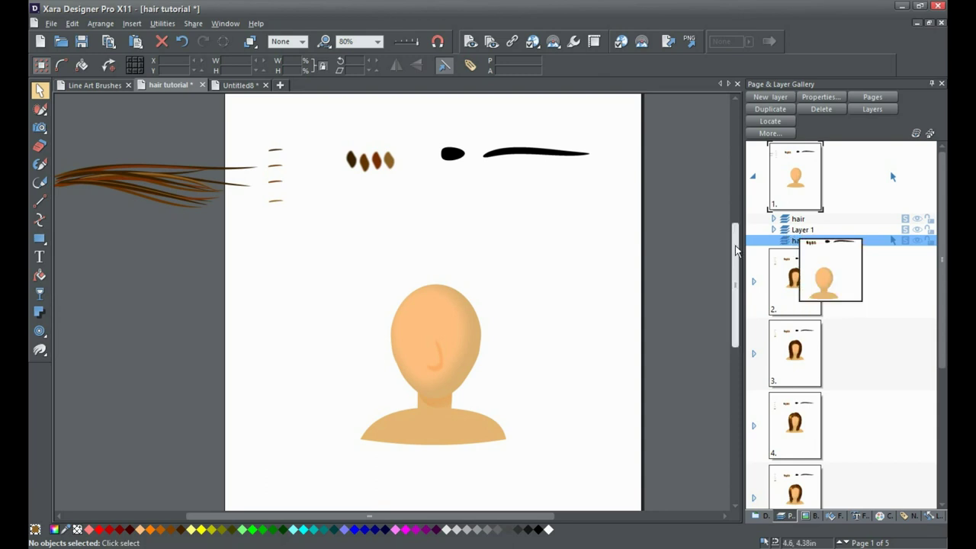
pyautogui.press('Tab')
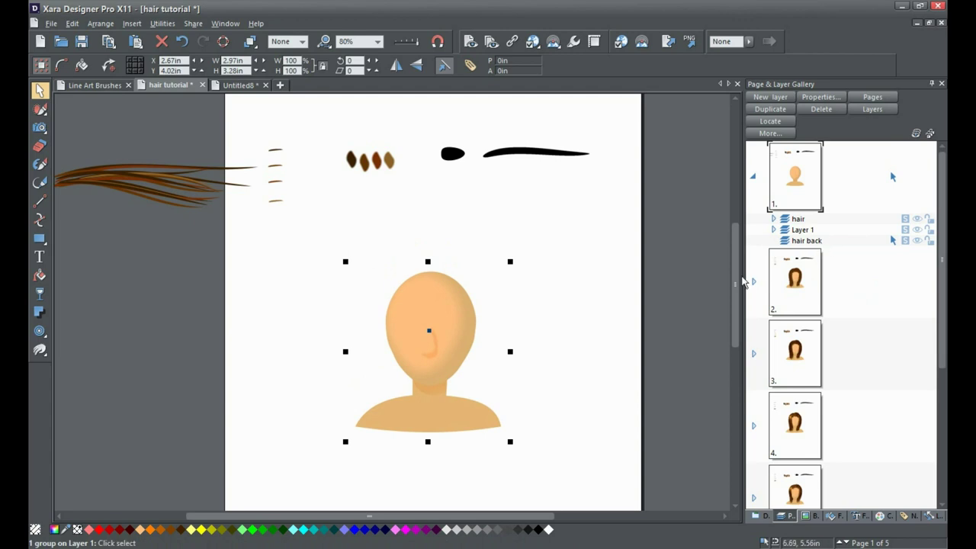
pyautogui.click(497, 409)
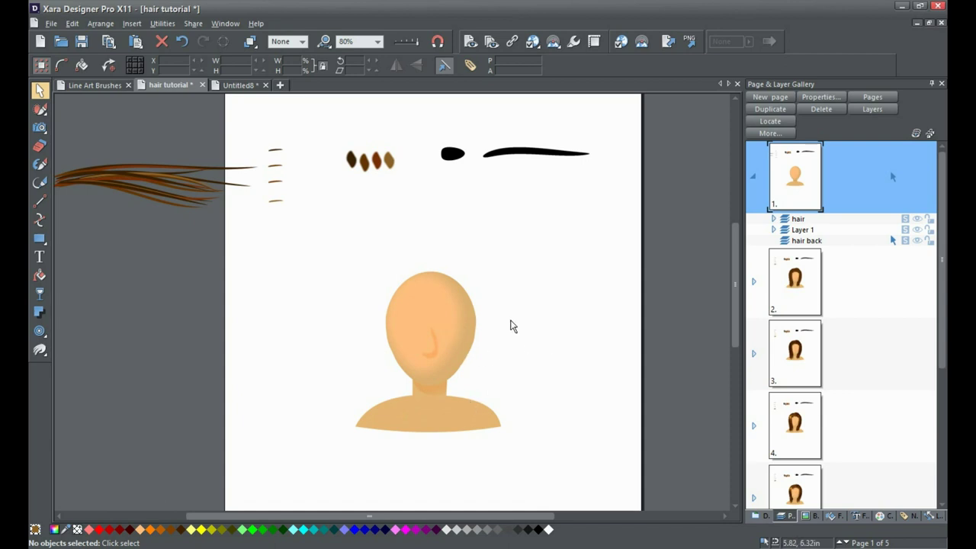
pyautogui.click(450, 334)
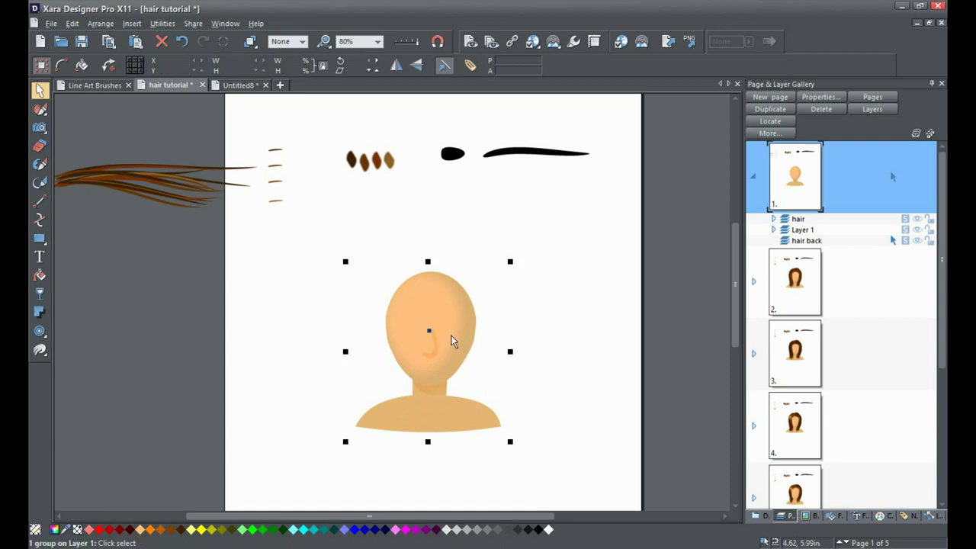
pyautogui.moveTo(453, 354)
pyautogui.mouseDown()
pyautogui.moveTo(447, 327)
pyautogui.moveTo(453, 336)
pyautogui.mouseUp()
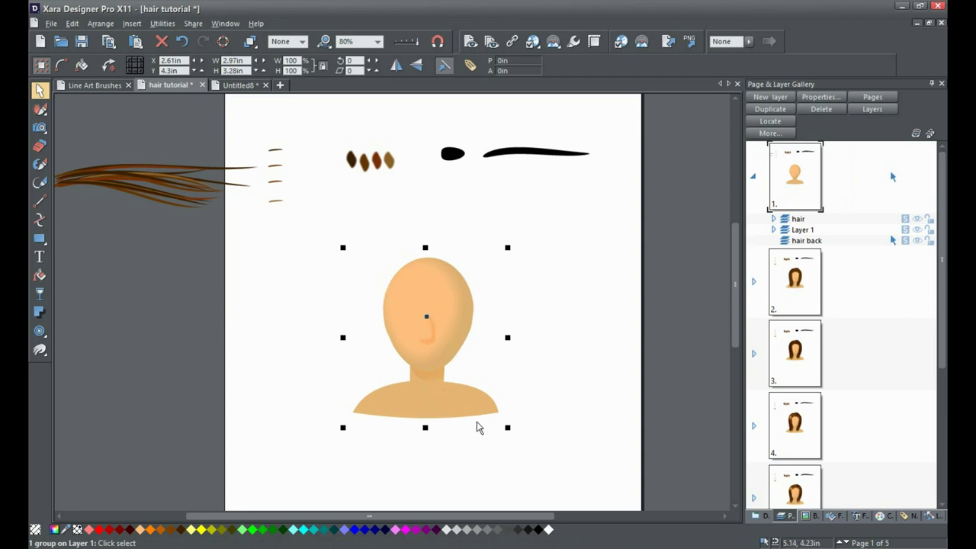
pyautogui.click(568, 456)
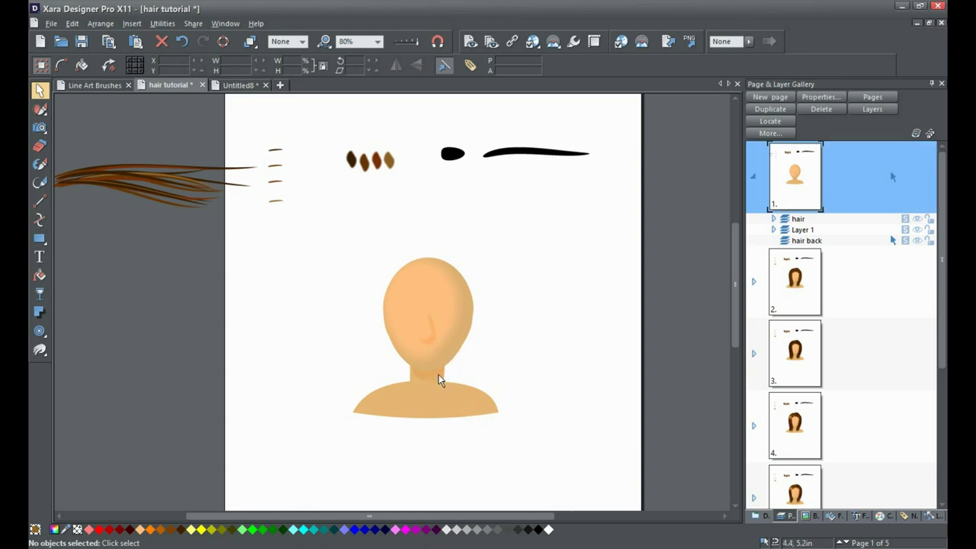
pyautogui.moveTo(733, 322); pyautogui.dragTo(730, 307)
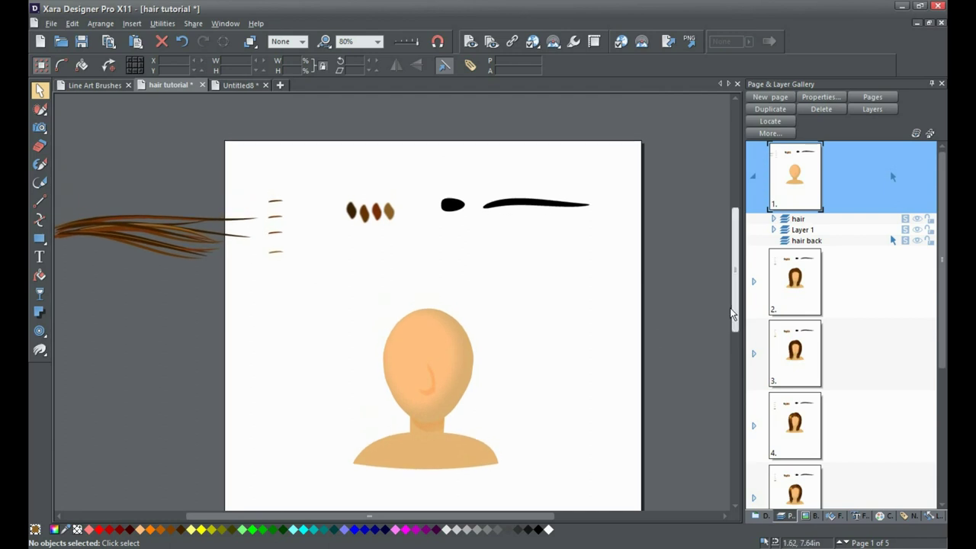
# - Move the brown hair strand group down beside the head, to about X -3.18 in, Y 6.67 in
pyautogui.click(148, 253)
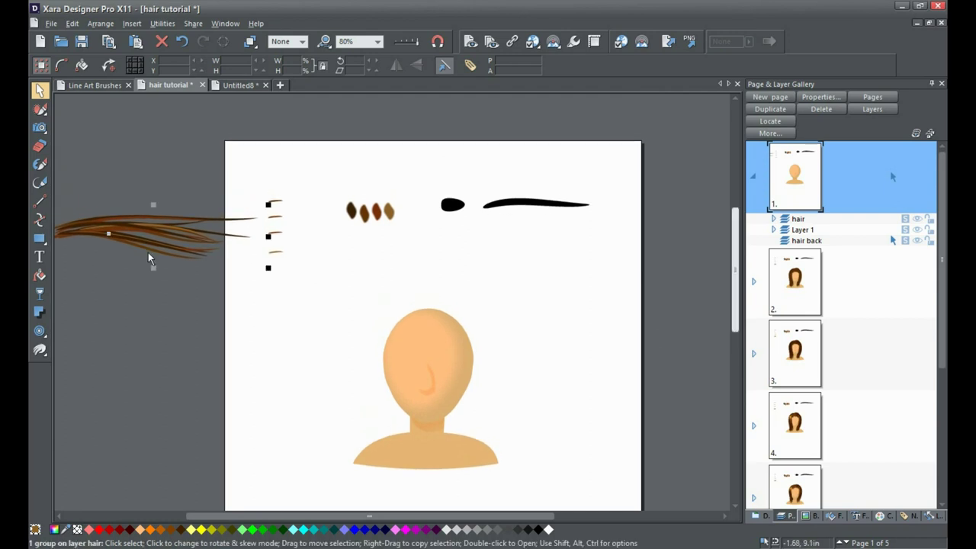
pyautogui.moveTo(145, 321); pyautogui.dragTo(147, 325)
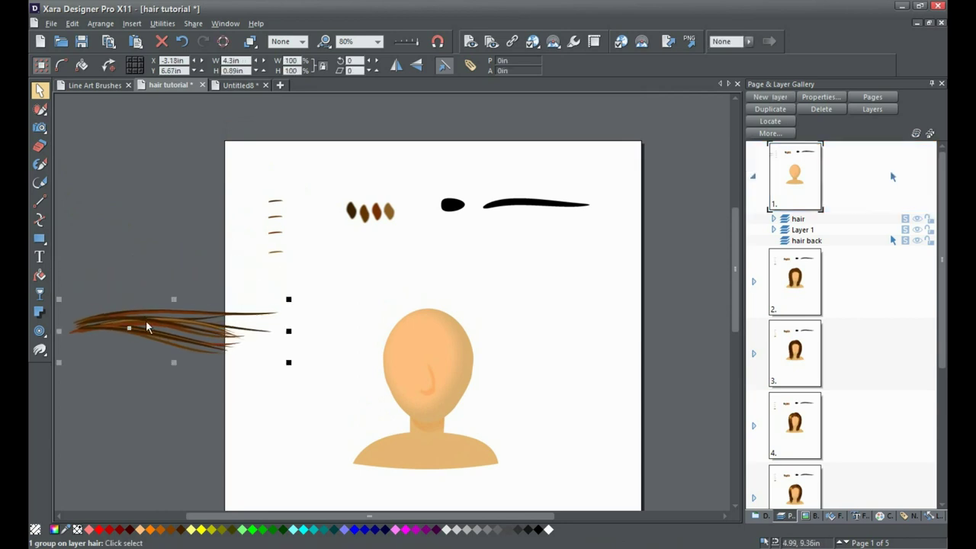
# - Try placing the black blob shape over the middle of the tapered black stroke, and undo the move
pyautogui.click(452, 208)
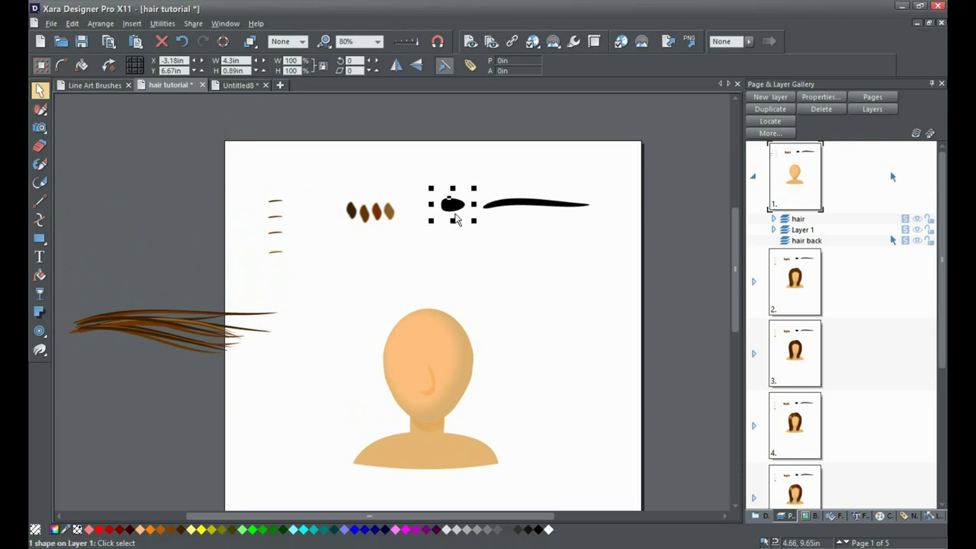
pyautogui.click(525, 206)
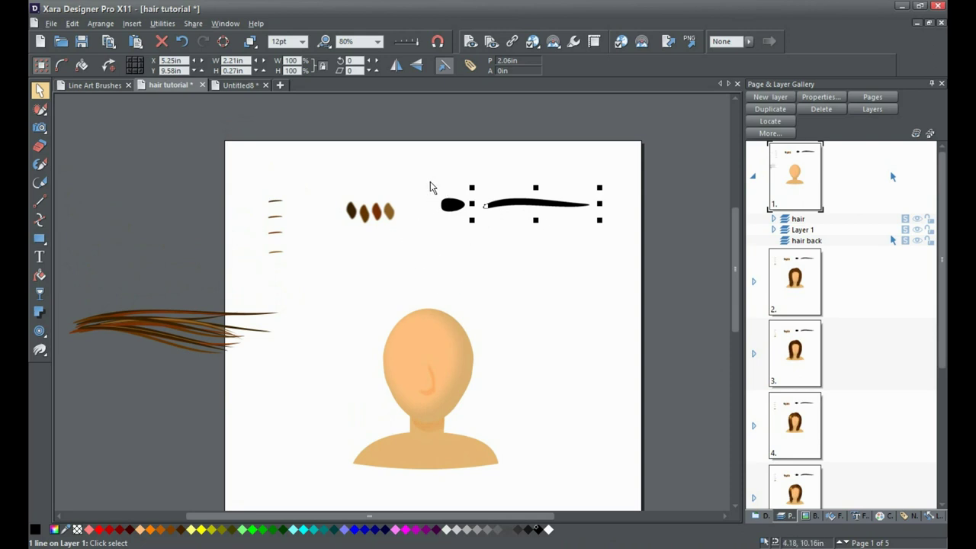
pyautogui.click(452, 205)
pyautogui.moveTo(452, 204); pyautogui.dragTo(530, 202)
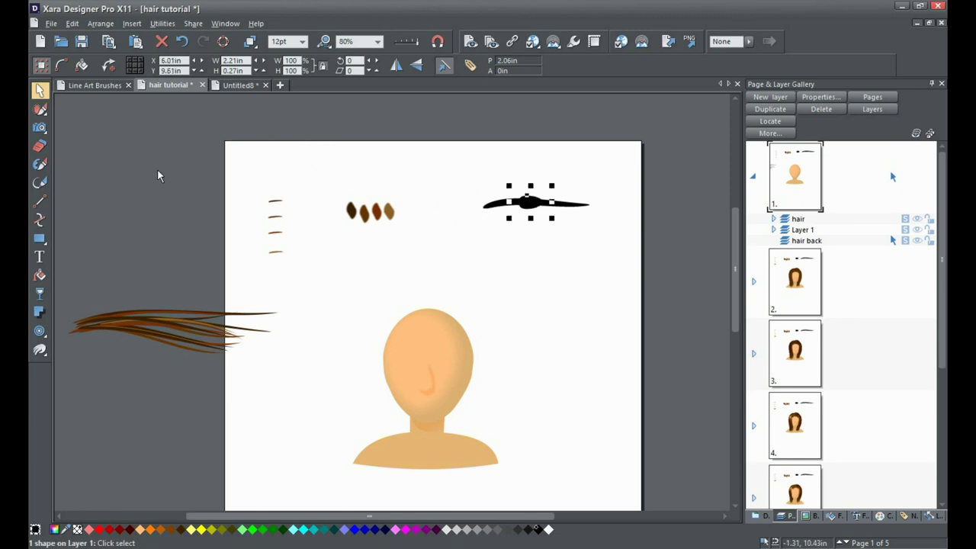
pyautogui.click(175, 258)
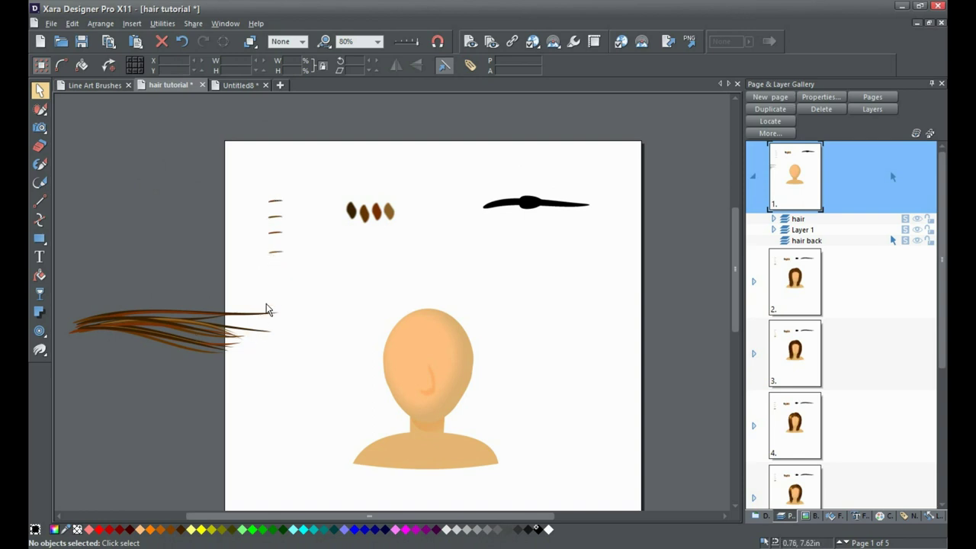
pyautogui.hotkey('ctrl', 'z')
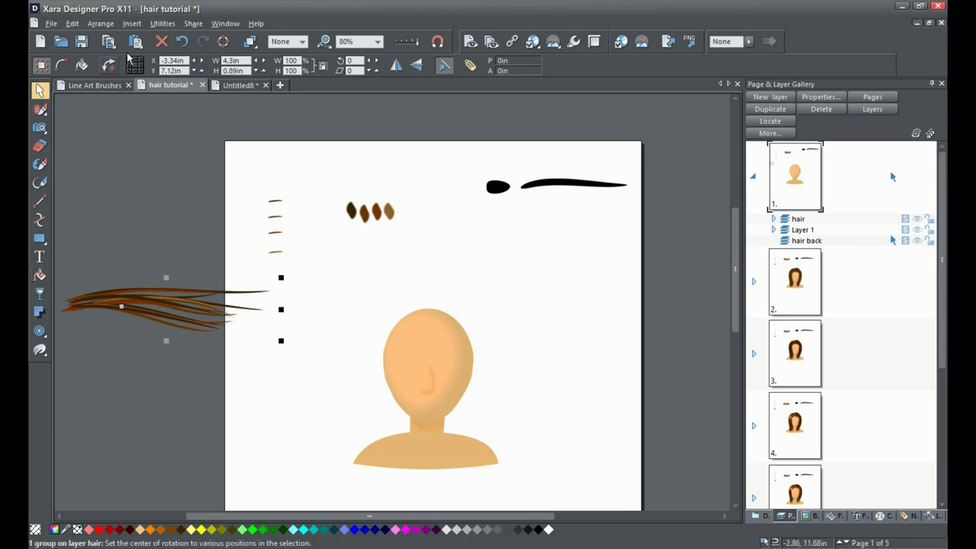
pyautogui.click(102, 23)
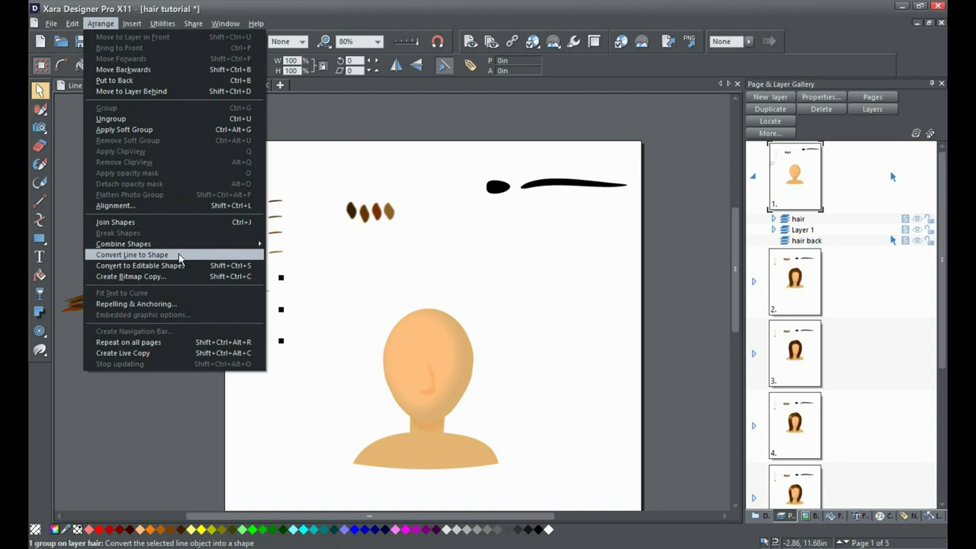
pyautogui.click(320, 22)
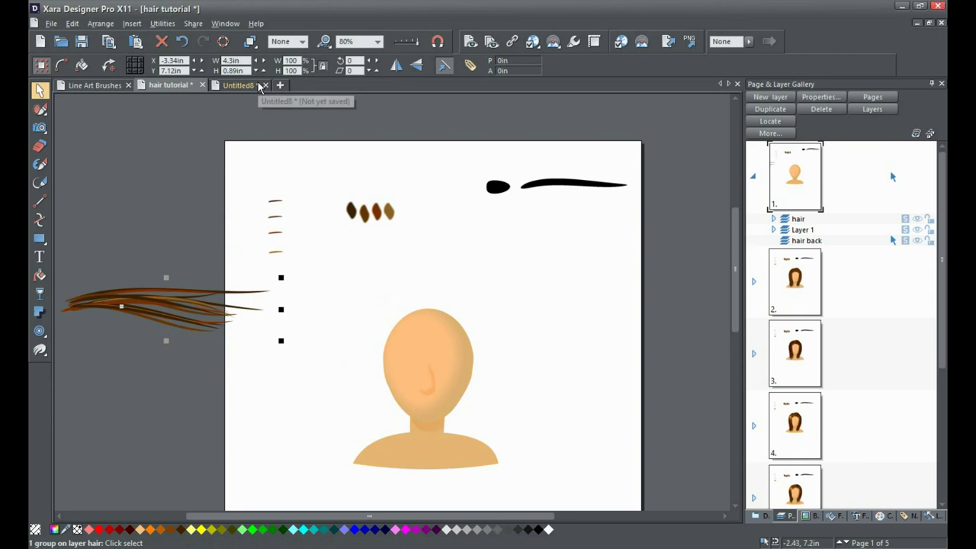
# - Shift the hair strand group up along the page's edge to about X -3.7 in, Y 8.27 in, scaled to about 3.87 in wide
pyautogui.press('Right')
pyautogui.press('Right')
pyautogui.press('Right')
pyautogui.press('Right')
pyautogui.press('Right')
pyautogui.press('Right')
pyautogui.press('Right')
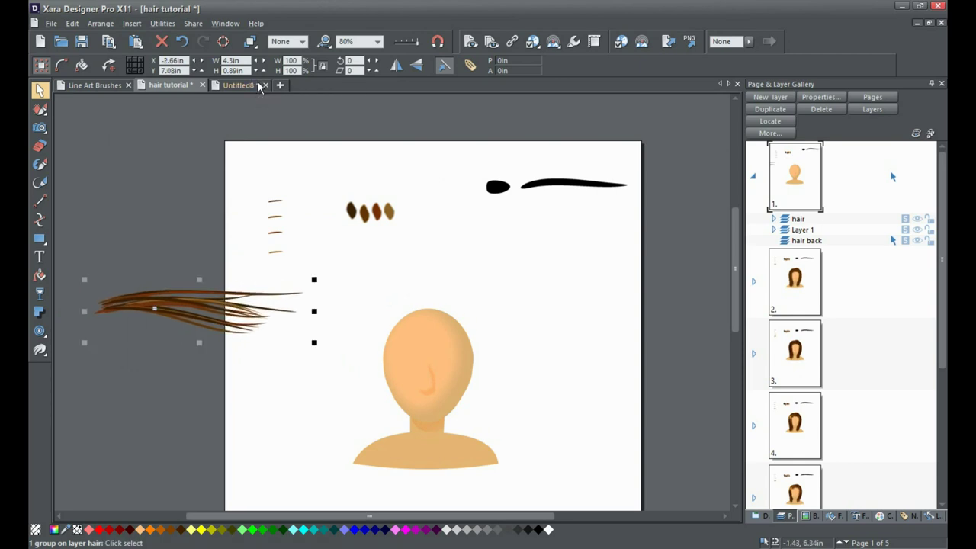
pyautogui.press('Left')
pyautogui.press('Left')
pyautogui.press('Left')
pyautogui.press('Left')
pyautogui.press('Left')
pyautogui.press('Left')
pyautogui.press('Left')
pyautogui.press('Left')
pyautogui.press('Up')
pyautogui.press('Up')
pyautogui.press('Up')
pyautogui.press('Up')
pyautogui.press('Up')
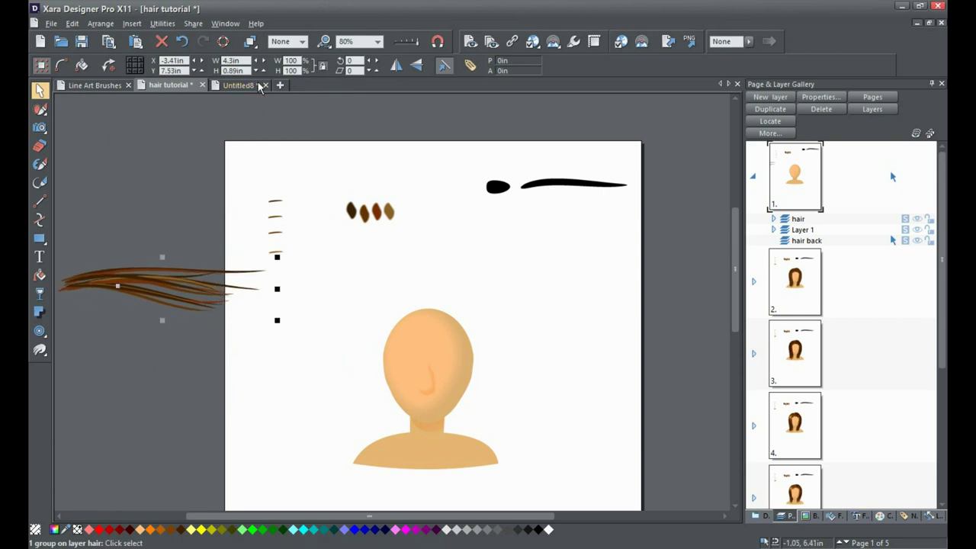
pyautogui.moveTo(154, 255); pyautogui.dragTo(142, 226)
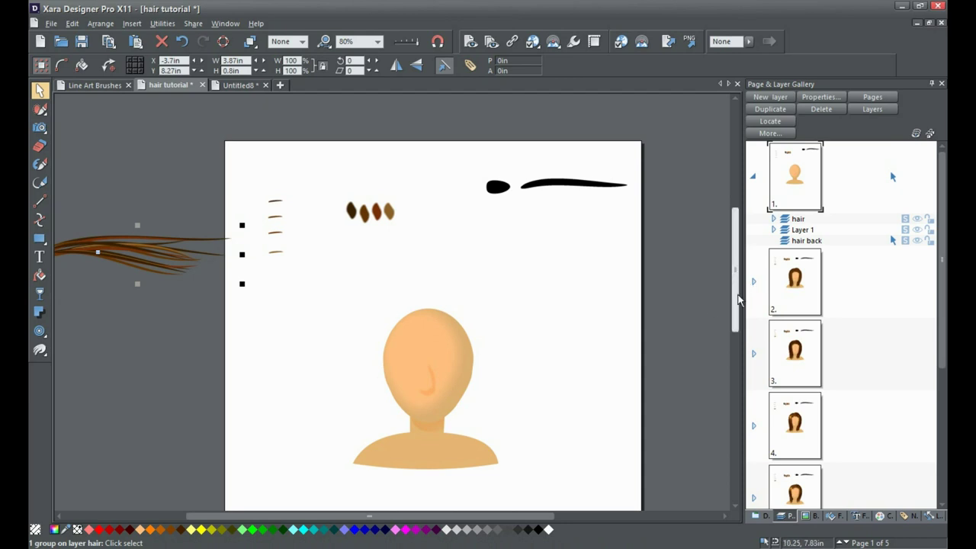
# - Paint reddish-brown back hair on both sides of the neck on the hair back layer, using the Shape Painter with nib size 24
pyautogui.moveTo(740, 290); pyautogui.dragTo(738, 305)
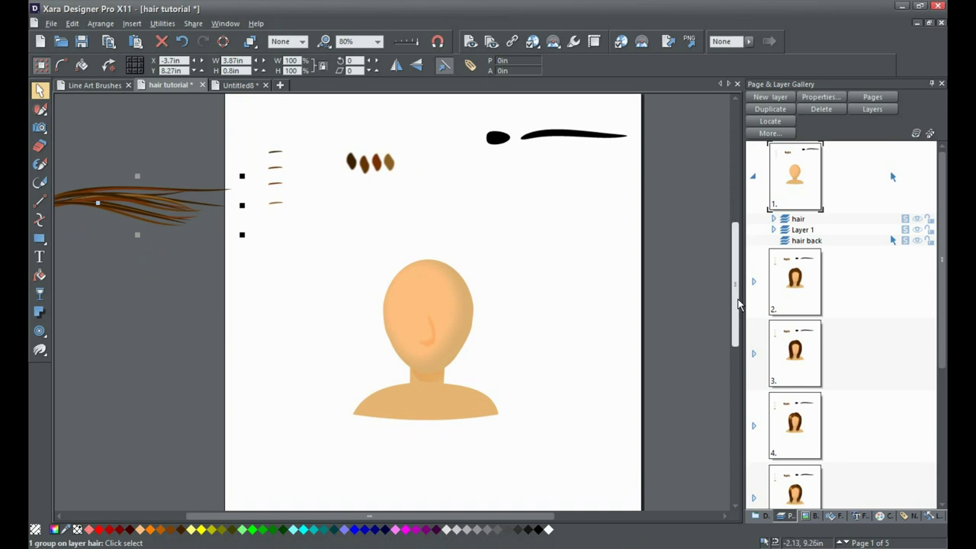
pyautogui.click(40, 166)
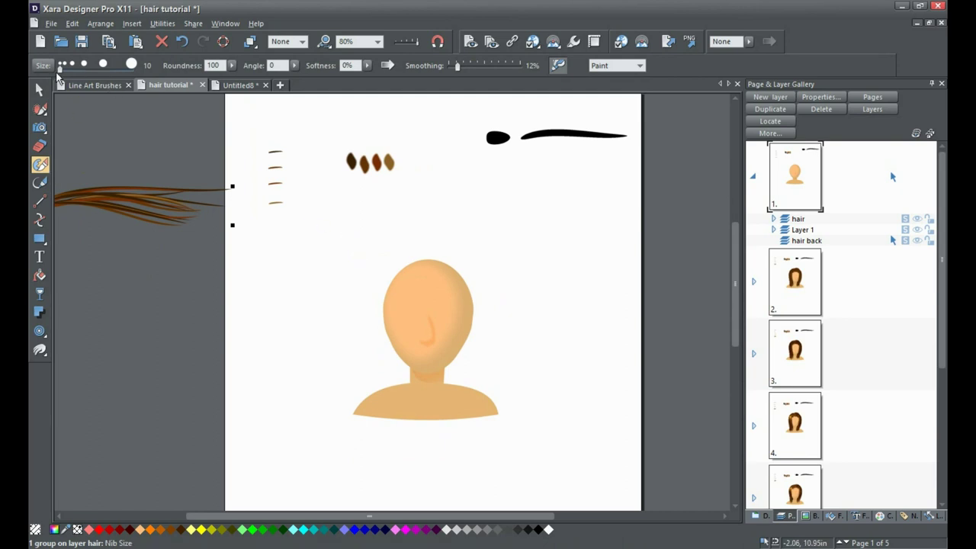
pyautogui.moveTo(61, 70); pyautogui.dragTo(72, 73)
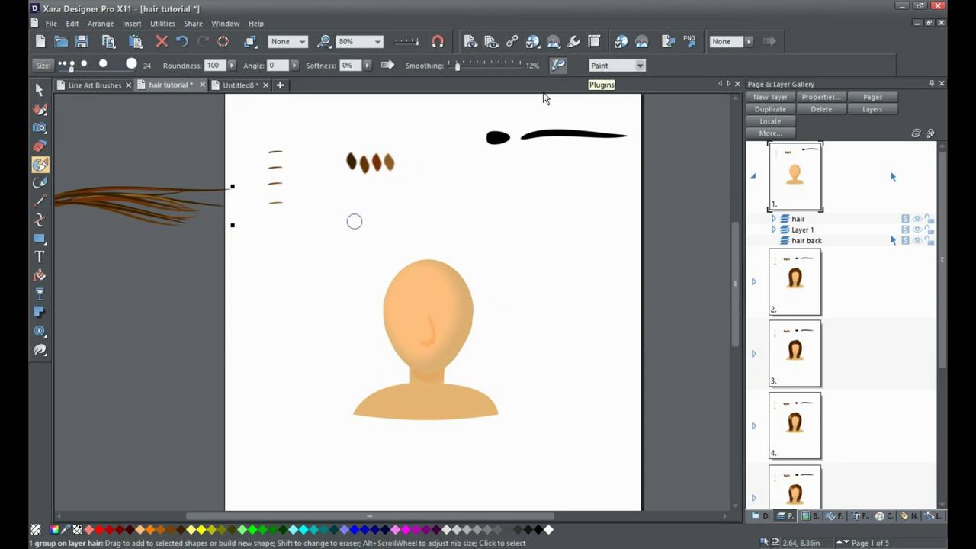
pyautogui.click(377, 163)
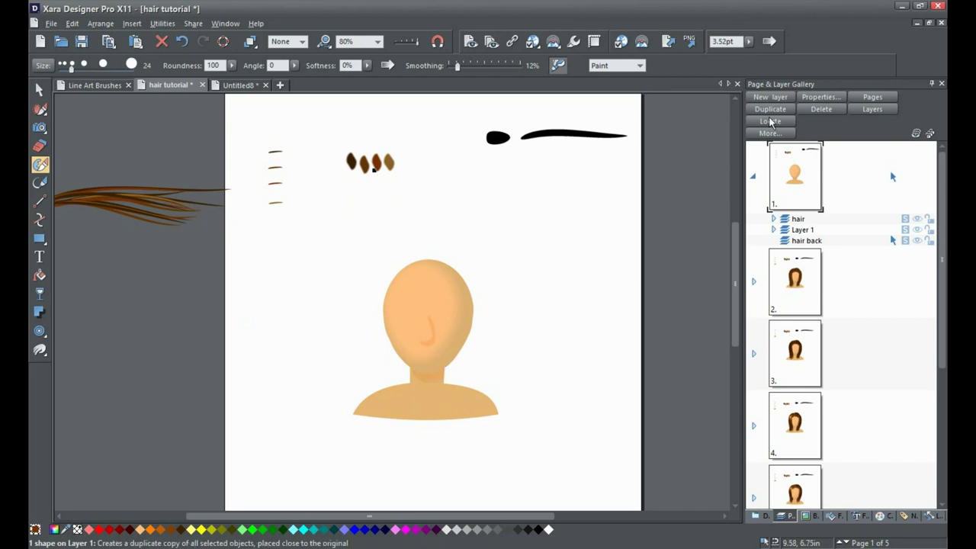
pyautogui.click(813, 243)
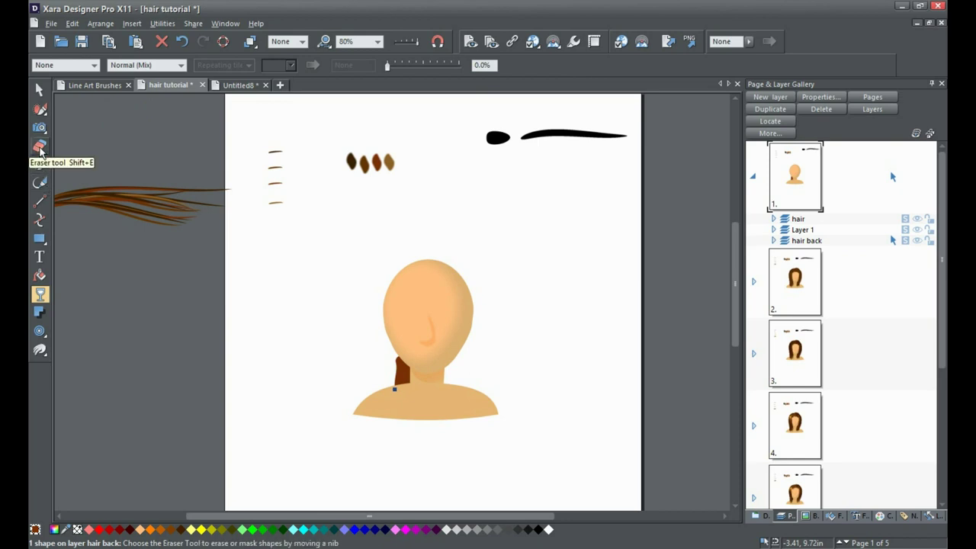
pyautogui.click(40, 165)
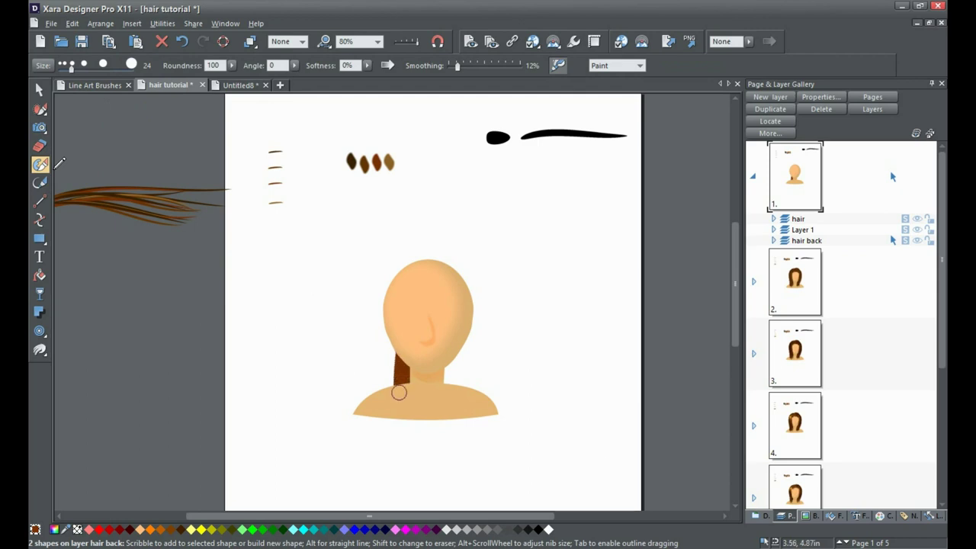
pyautogui.press('Escape')
pyautogui.moveTo(447, 355)
pyautogui.mouseDown()
pyautogui.moveTo(446, 374)
pyautogui.moveTo(455, 354)
pyautogui.moveTo(453, 388)
pyautogui.mouseUp()
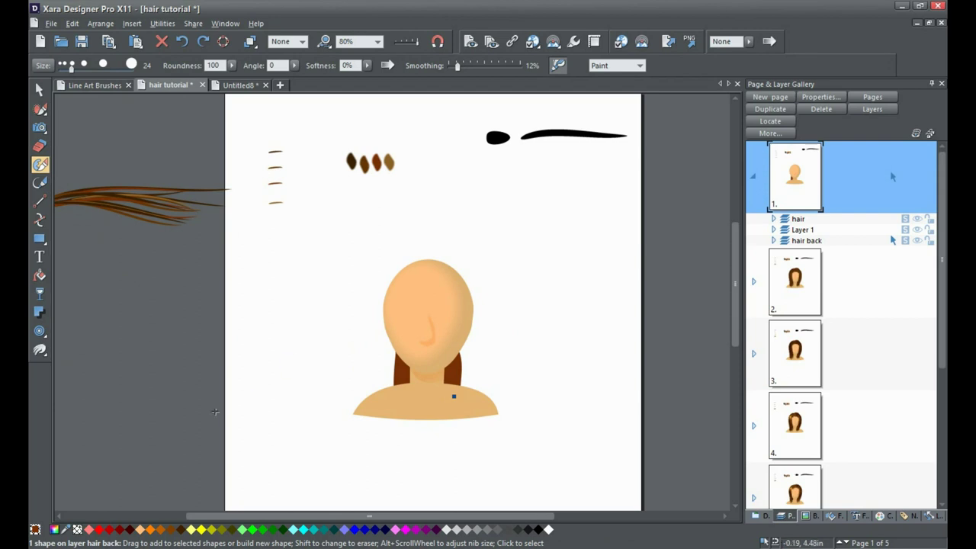
pyautogui.press('Escape')
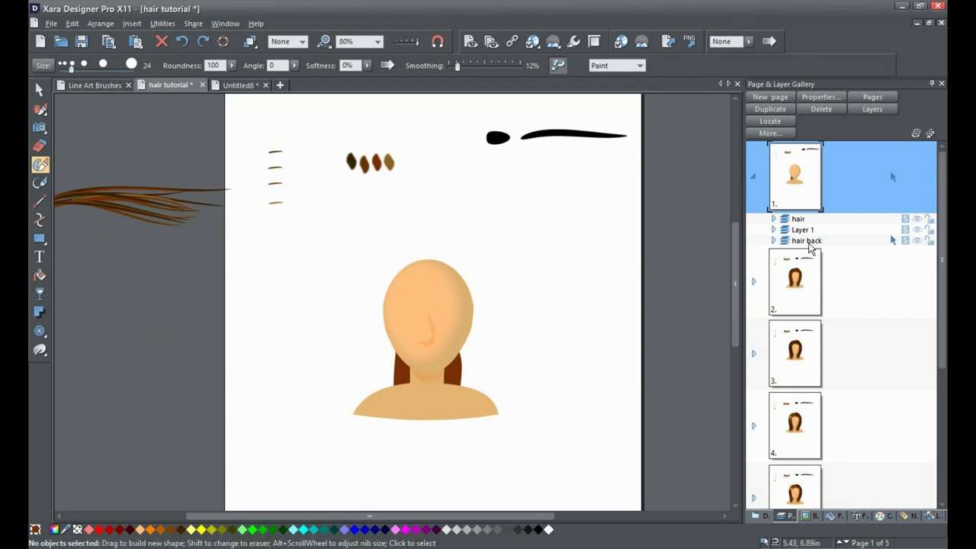
# - Paint dark brown front hair on the hair layer, over the crown and down both sides of the face to the shoulders
pyautogui.click(798, 221)
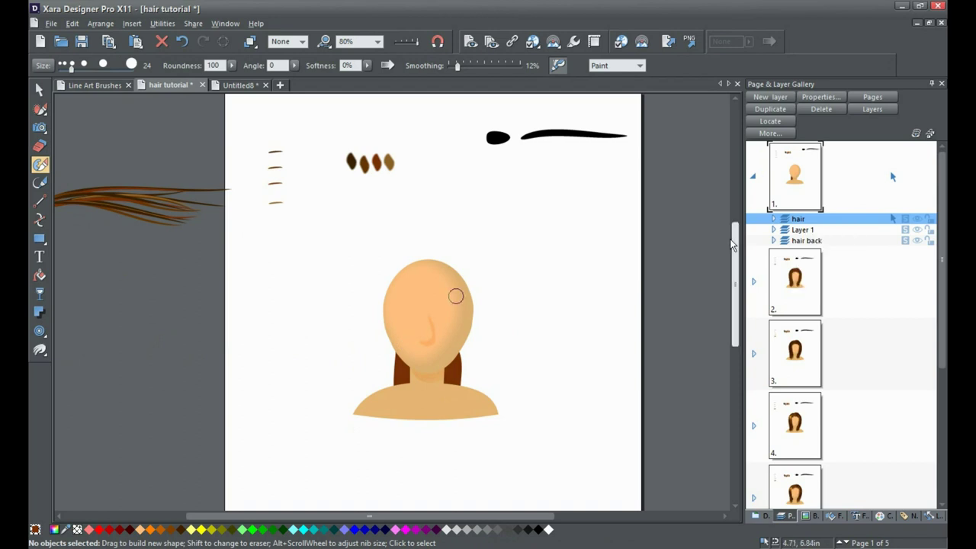
pyautogui.moveTo(411, 265)
pyautogui.mouseDown()
pyautogui.moveTo(396, 289)
pyautogui.moveTo(386, 388)
pyautogui.mouseUp()
pyautogui.moveTo(410, 263)
pyautogui.mouseDown()
pyautogui.moveTo(392, 285)
pyautogui.moveTo(385, 393)
pyautogui.mouseUp()
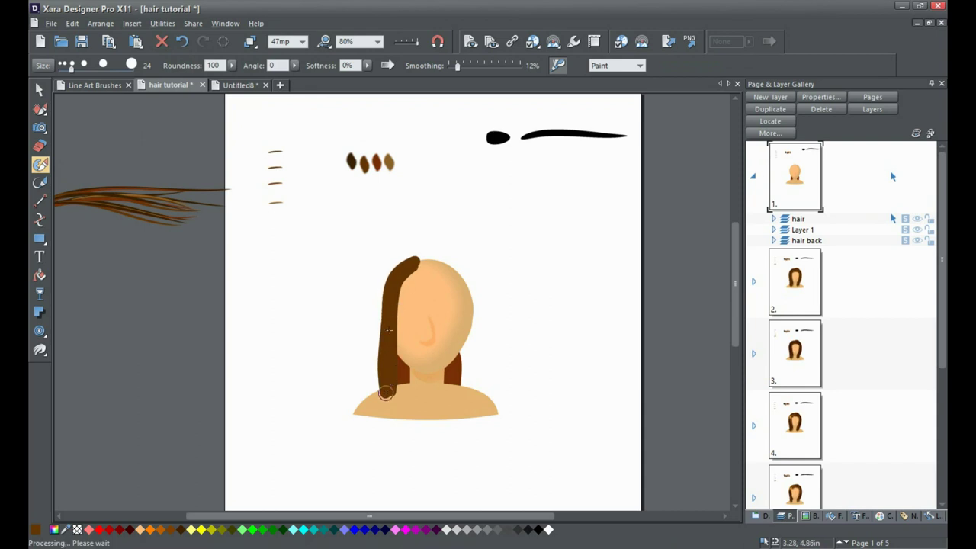
pyautogui.moveTo(418, 257)
pyautogui.mouseDown()
pyautogui.moveTo(472, 285)
pyautogui.moveTo(465, 395)
pyautogui.mouseUp()
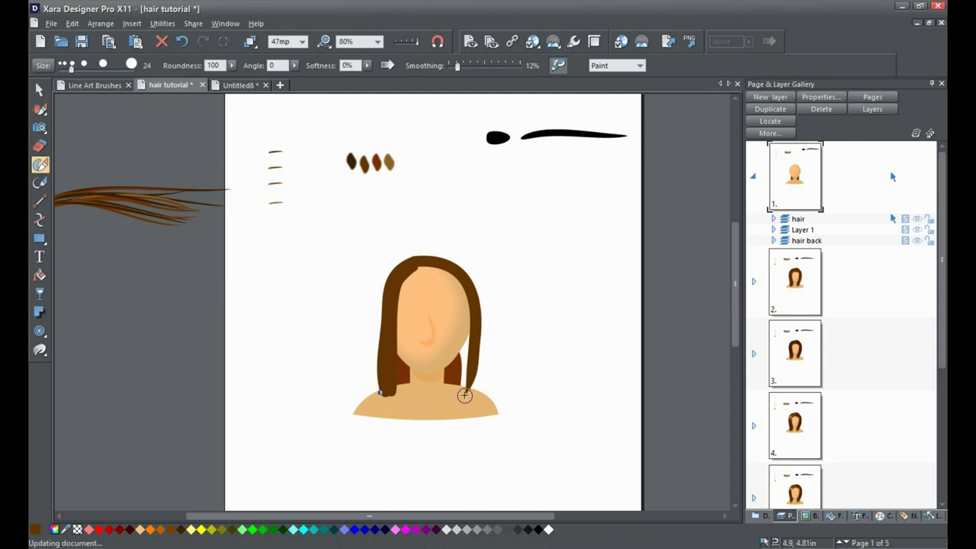
pyautogui.moveTo(454, 280)
pyautogui.mouseDown()
pyautogui.moveTo(466, 339)
pyautogui.moveTo(458, 393)
pyautogui.moveTo(479, 380)
pyautogui.moveTo(465, 398)
pyautogui.moveTo(464, 388)
pyautogui.mouseUp()
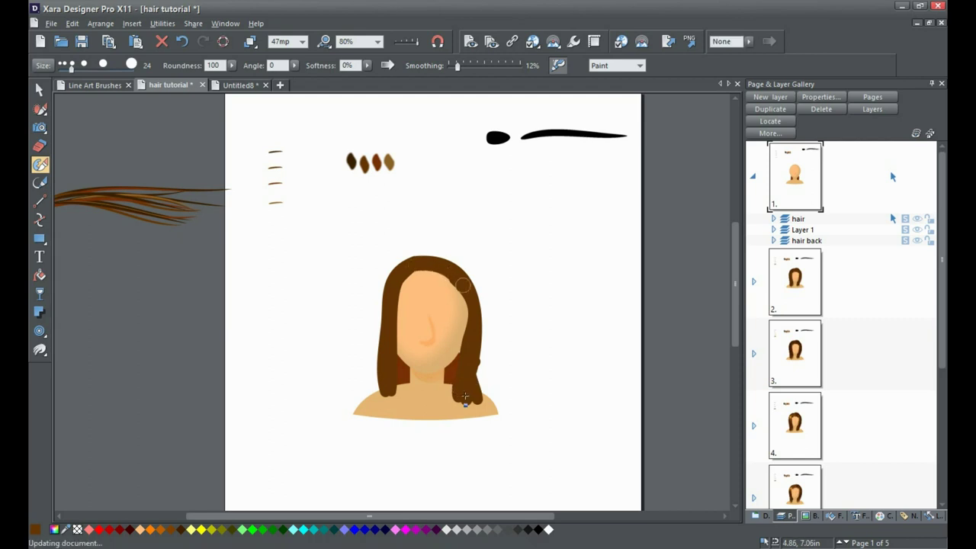
pyautogui.moveTo(412, 277)
pyautogui.mouseDown()
pyautogui.moveTo(399, 296)
pyautogui.moveTo(375, 397)
pyautogui.moveTo(387, 363)
pyautogui.mouseUp()
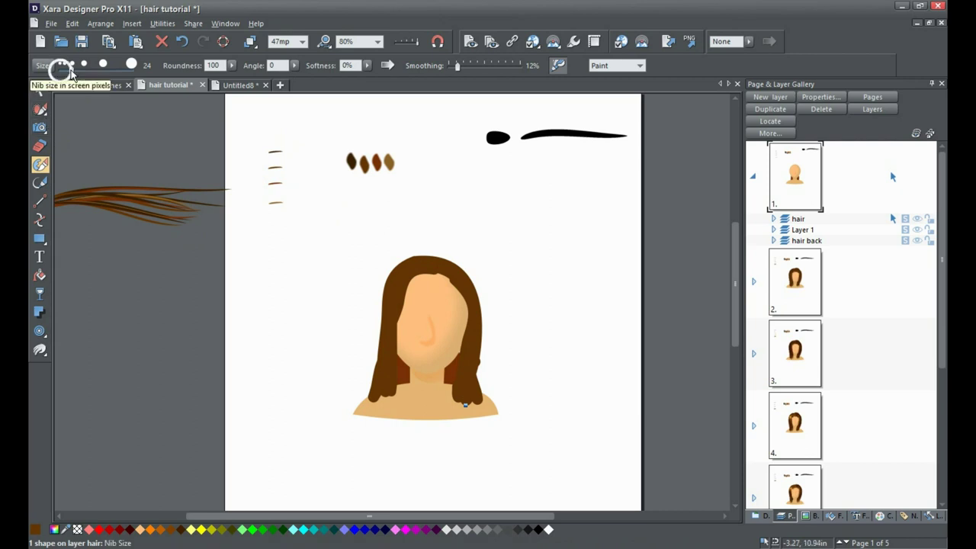
# - Reduce the nib size to 10 and paint a short, jagged fringe across the forehead
pyautogui.moveTo(71, 72); pyautogui.dragTo(61, 68)
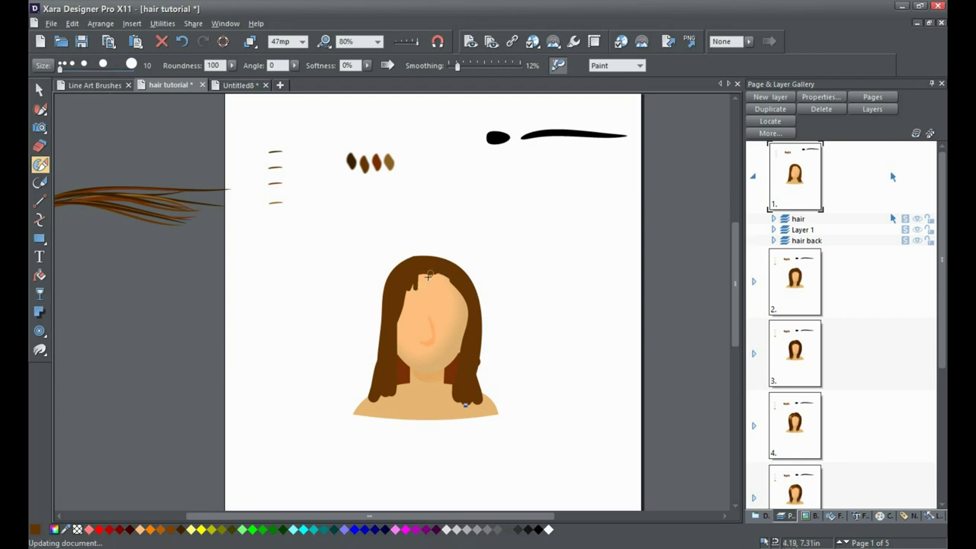
pyautogui.moveTo(439, 272)
pyautogui.mouseDown()
pyautogui.moveTo(451, 281)
pyautogui.moveTo(424, 273)
pyautogui.mouseUp()
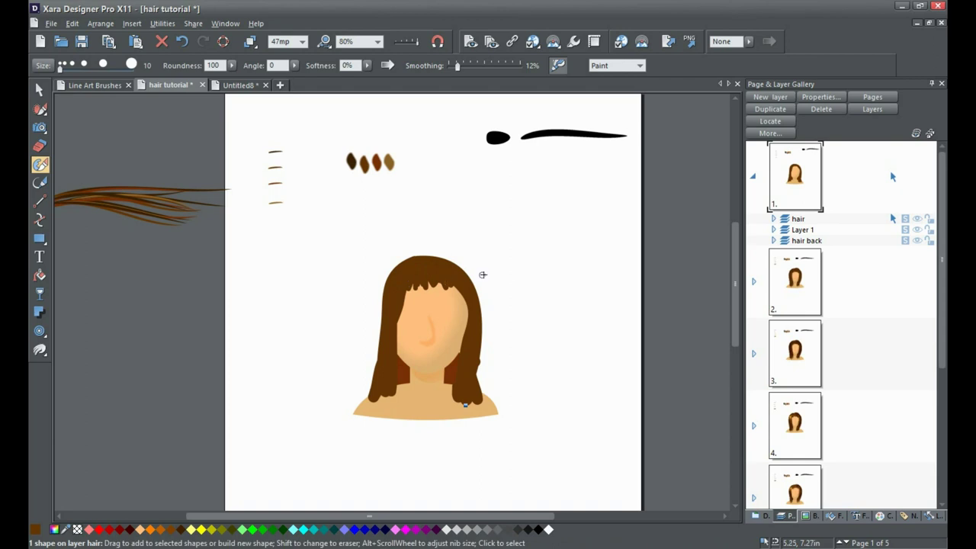
# - Paint light brown highlight strands over the crown and down both sides of the front hair, using the lightest brown swatch
pyautogui.click(389, 163)
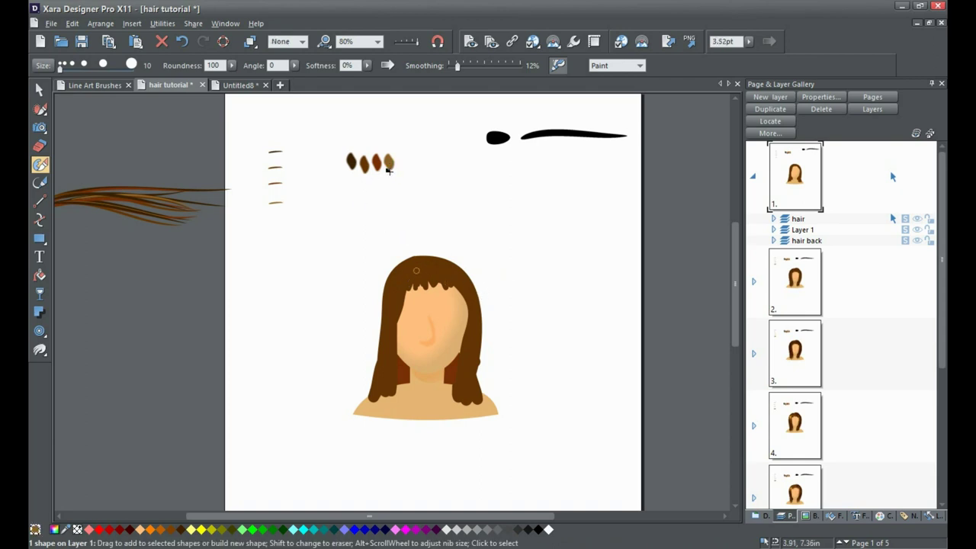
pyautogui.moveTo(397, 281); pyautogui.dragTo(381, 402)
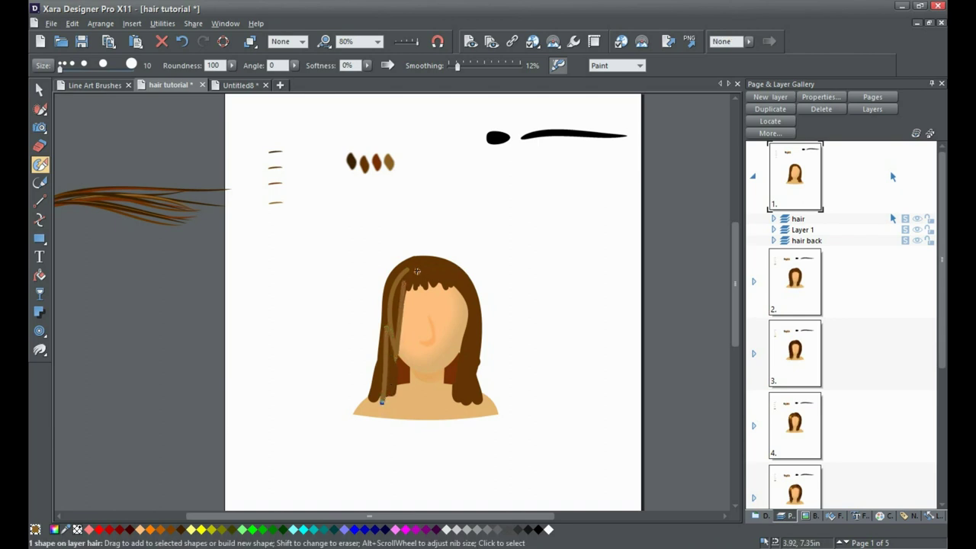
pyautogui.moveTo(427, 273); pyautogui.dragTo(469, 284)
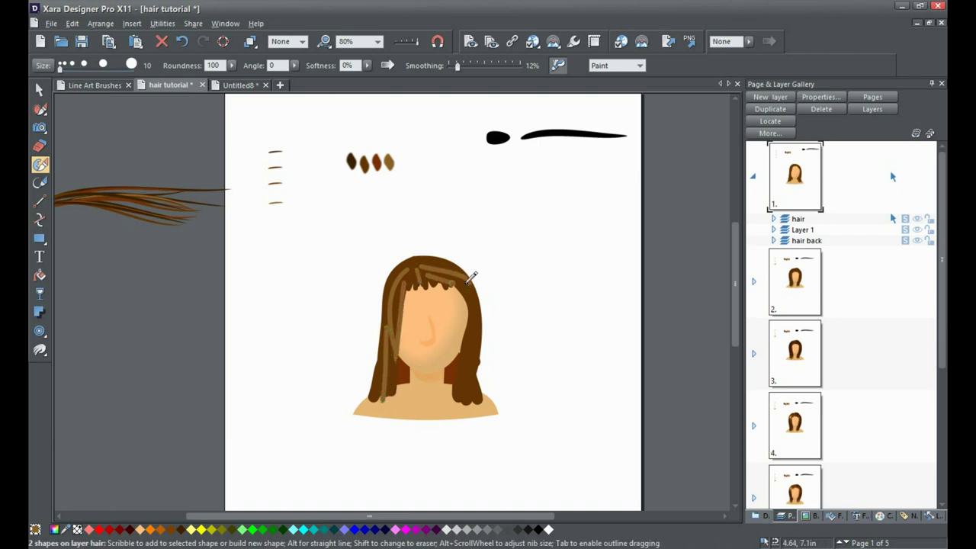
pyautogui.moveTo(448, 269)
pyautogui.mouseDown()
pyautogui.moveTo(473, 316)
pyautogui.moveTo(463, 393)
pyautogui.mouseUp()
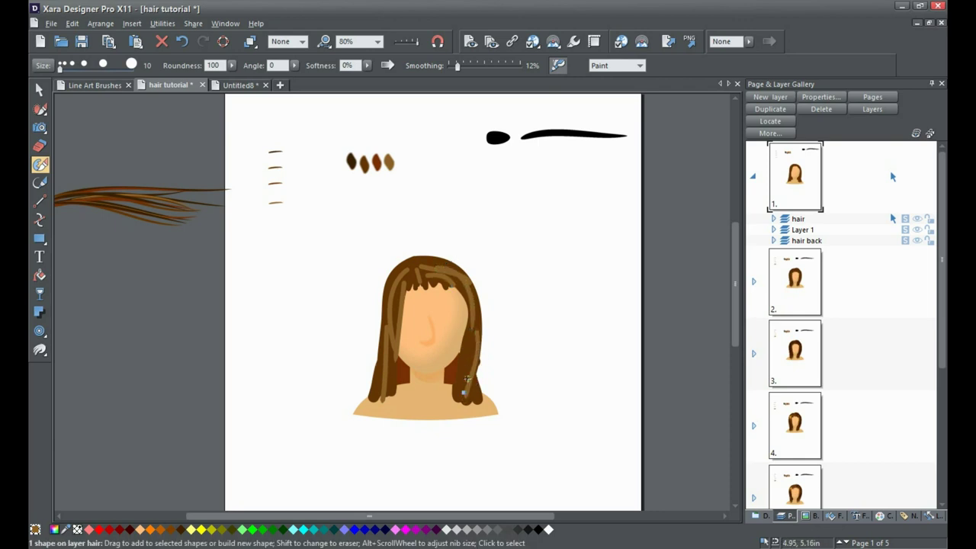
pyautogui.moveTo(470, 347); pyautogui.dragTo(464, 395)
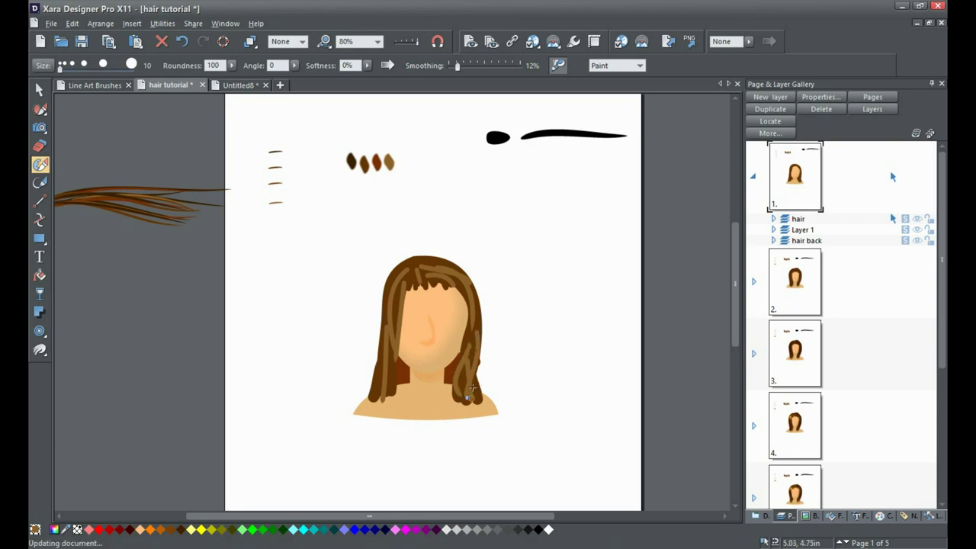
pyautogui.moveTo(397, 359); pyautogui.dragTo(389, 380)
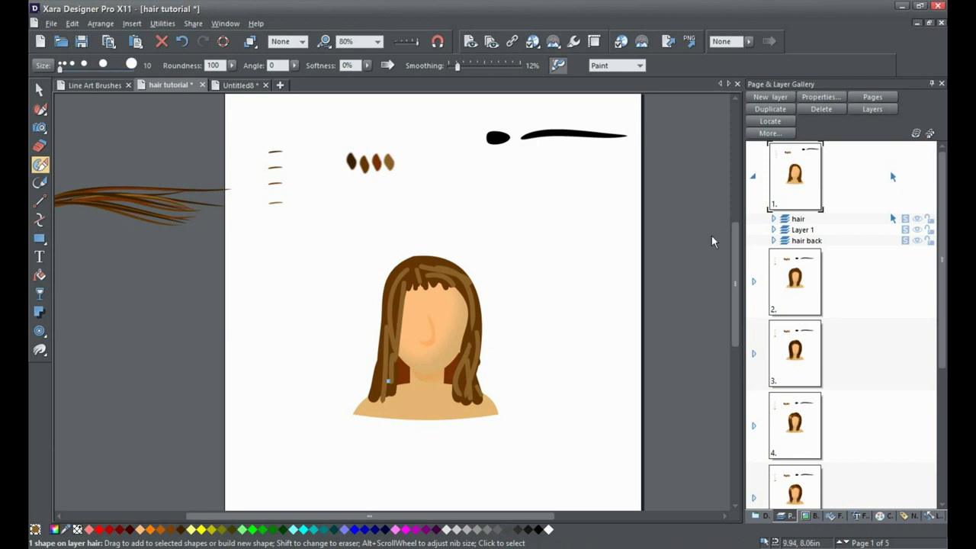
# - Group the painted hair shapes on the hair layer, leaving out the existing strand group and the sample lines
pyautogui.click(773, 221)
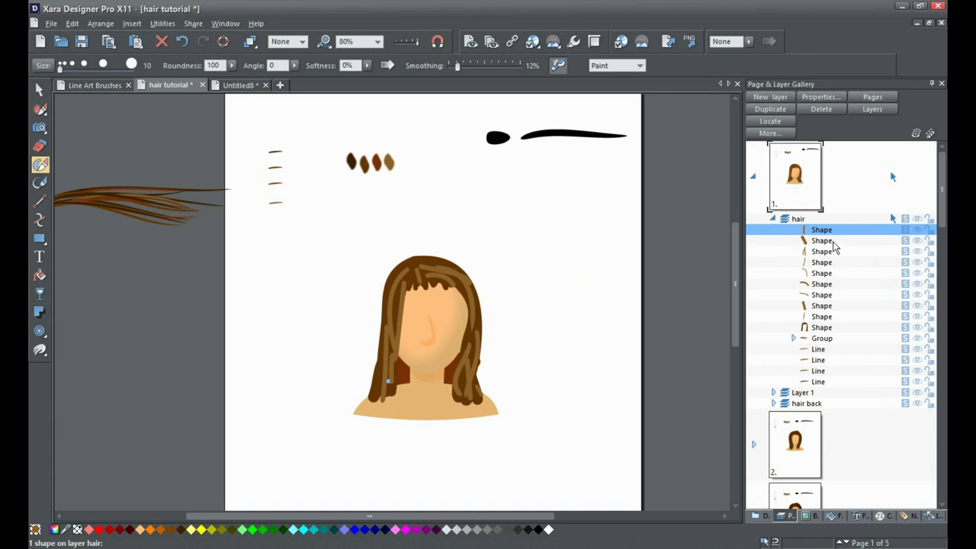
pyautogui.click(822, 327)
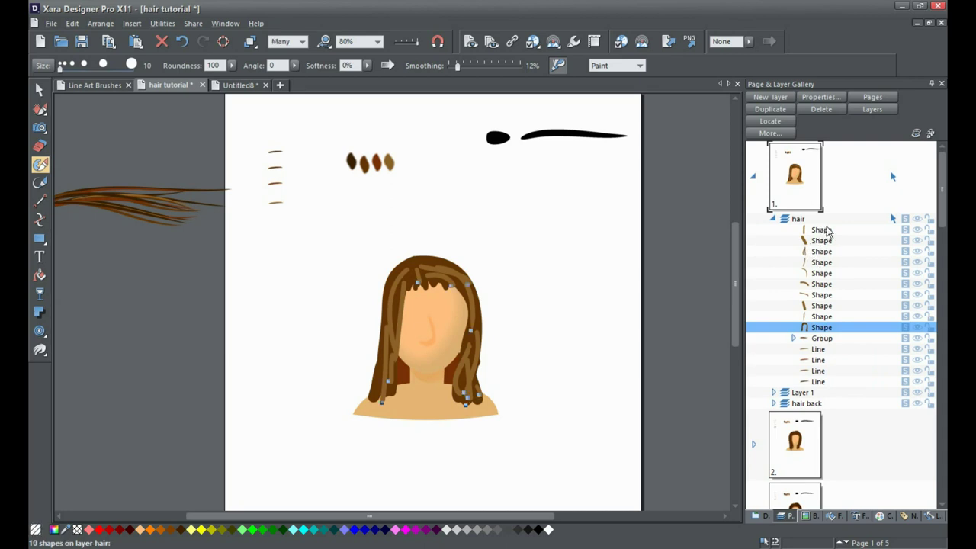
pyautogui.keyDown('shift'); pyautogui.click(820, 229); pyautogui.keyUp('shift')
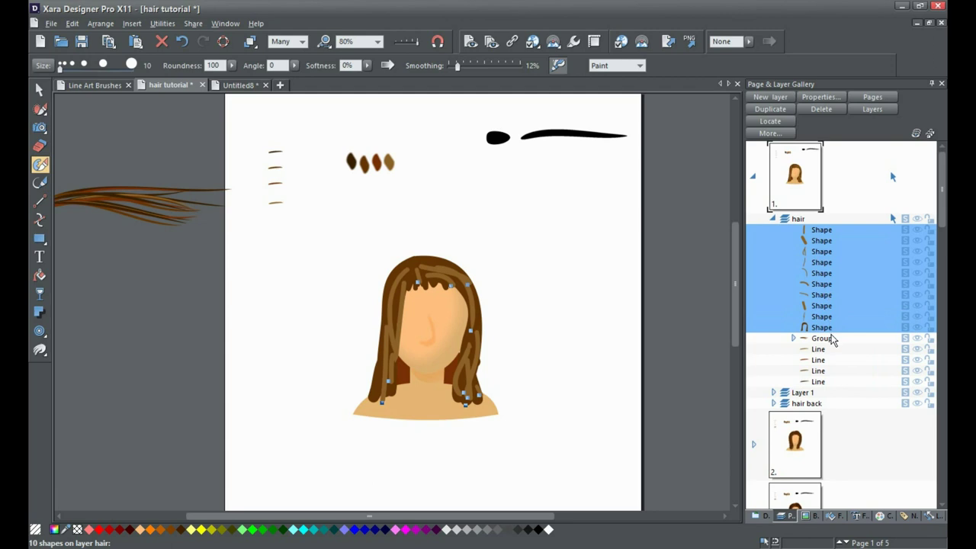
pyautogui.hotkey('ctrl', 'g')
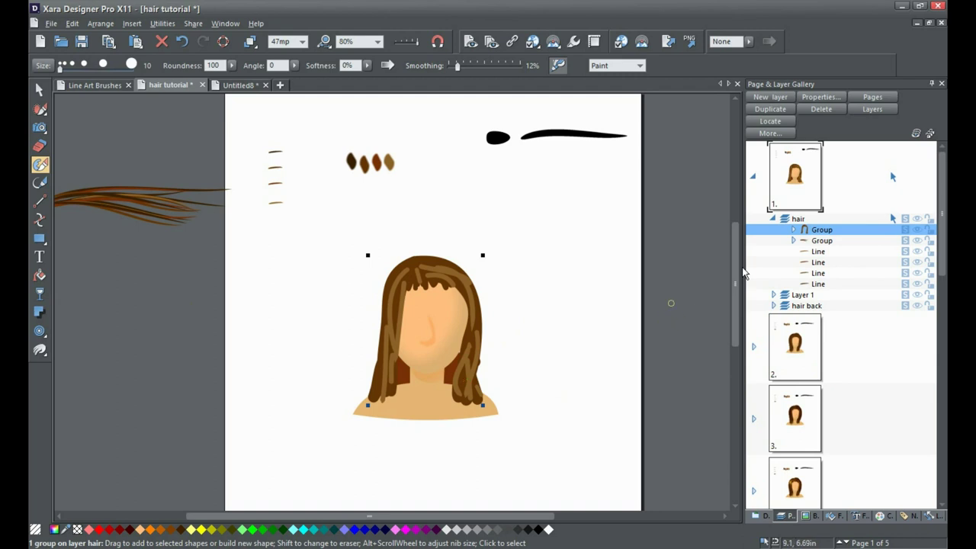
pyautogui.click(774, 219)
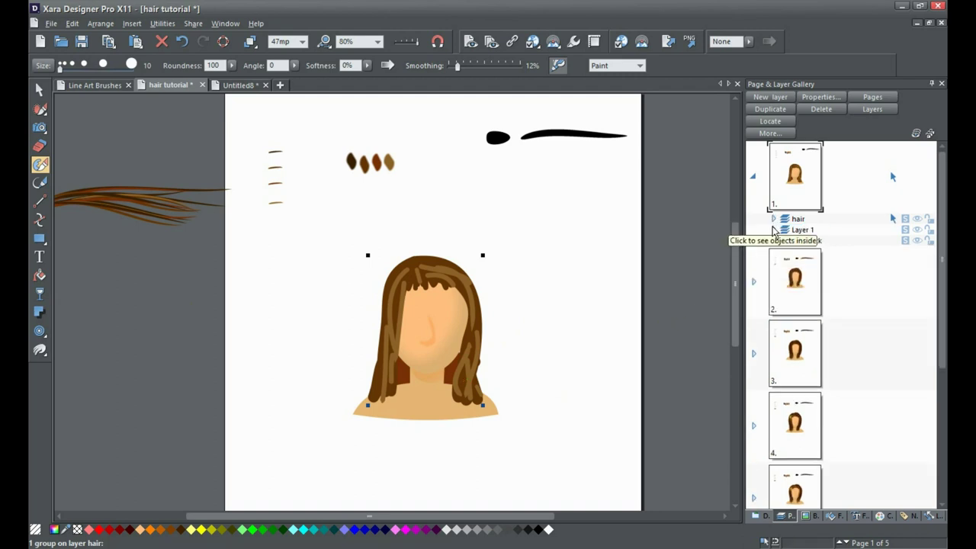
# - Switch to the Freehand tool and set the line width to 24 pt
pyautogui.click(300, 329)
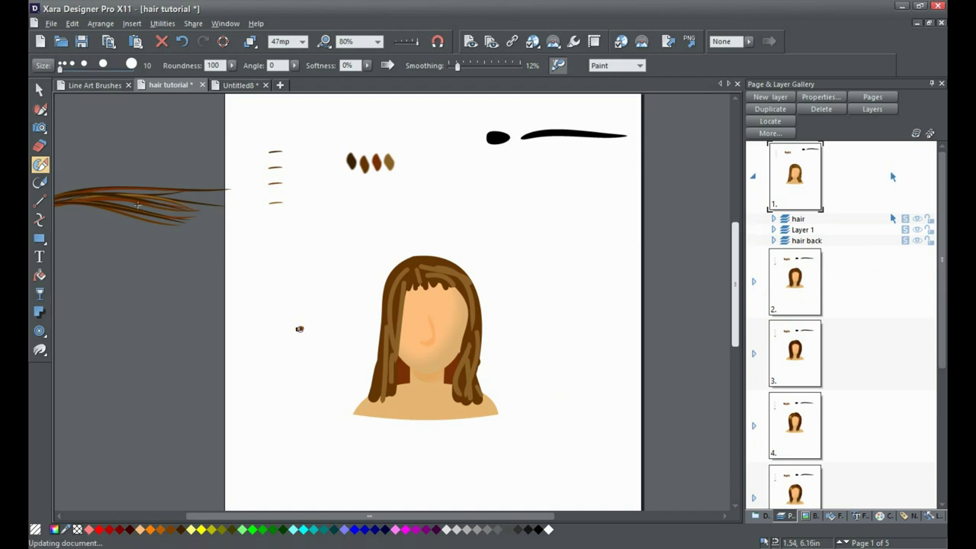
pyautogui.click(39, 183)
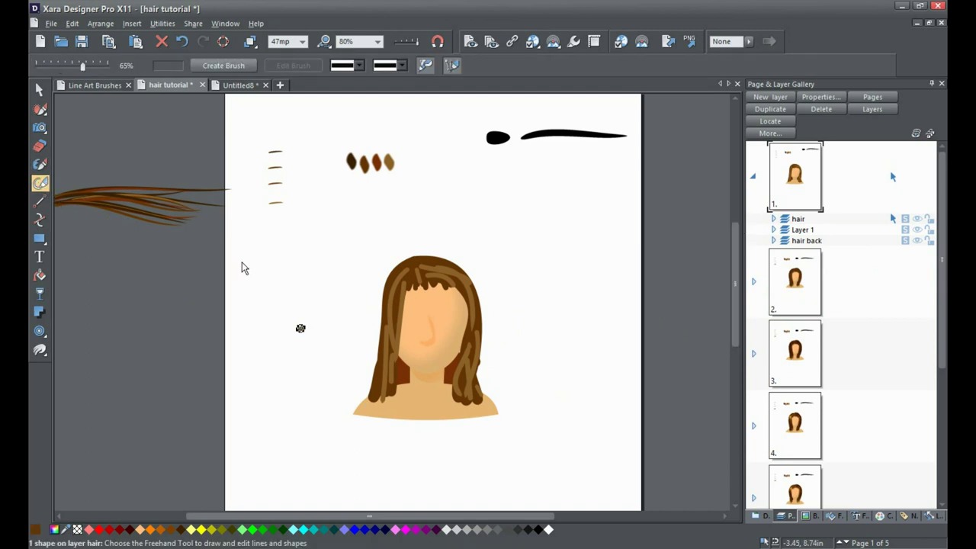
pyautogui.press('F2')
pyautogui.click(116, 202)
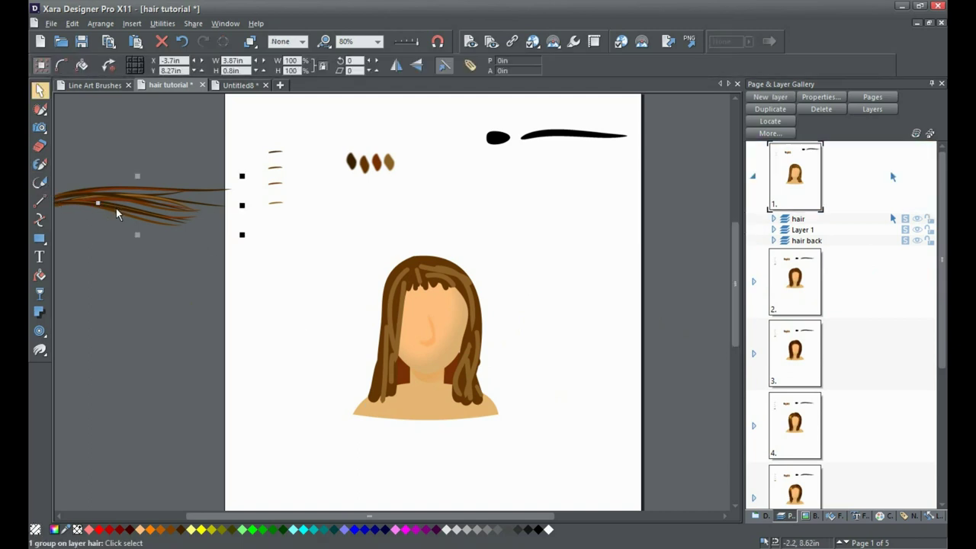
pyautogui.press('F3')
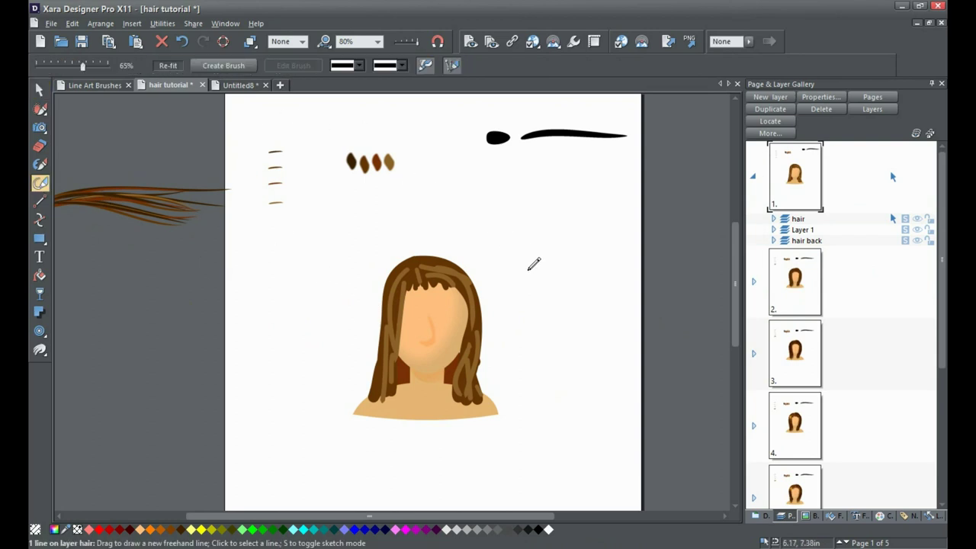
pyautogui.click(398, 363)
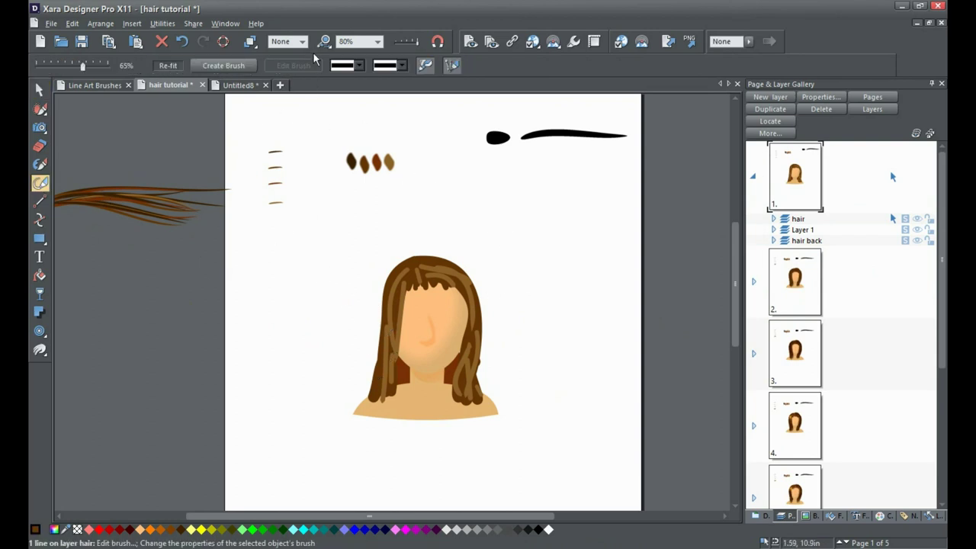
pyautogui.click(303, 43)
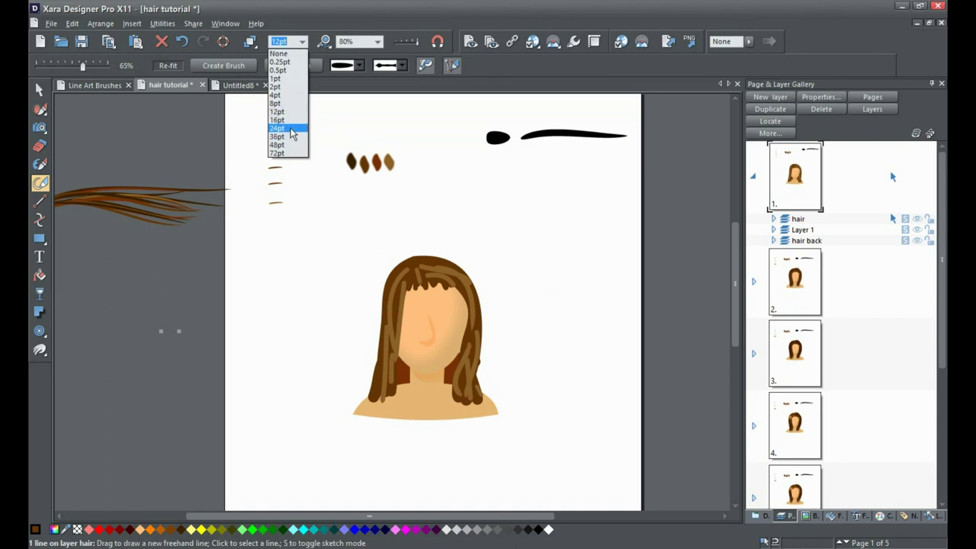
pyautogui.press('Escape')
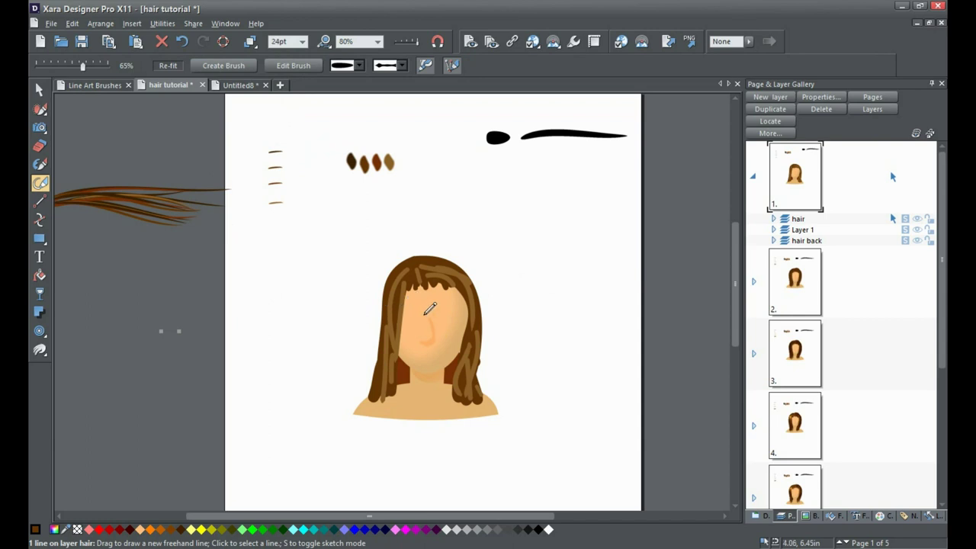
# - Make the hair back layer active and set the default transparency to flat Multiply (Stained glass) at 20%
pyautogui.scroll(2, 429, 307)
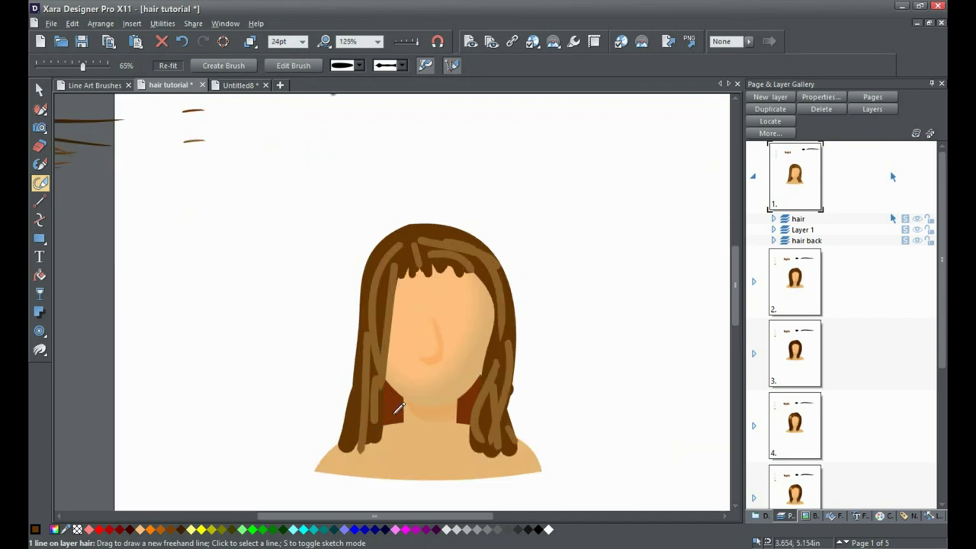
pyautogui.click(806, 241)
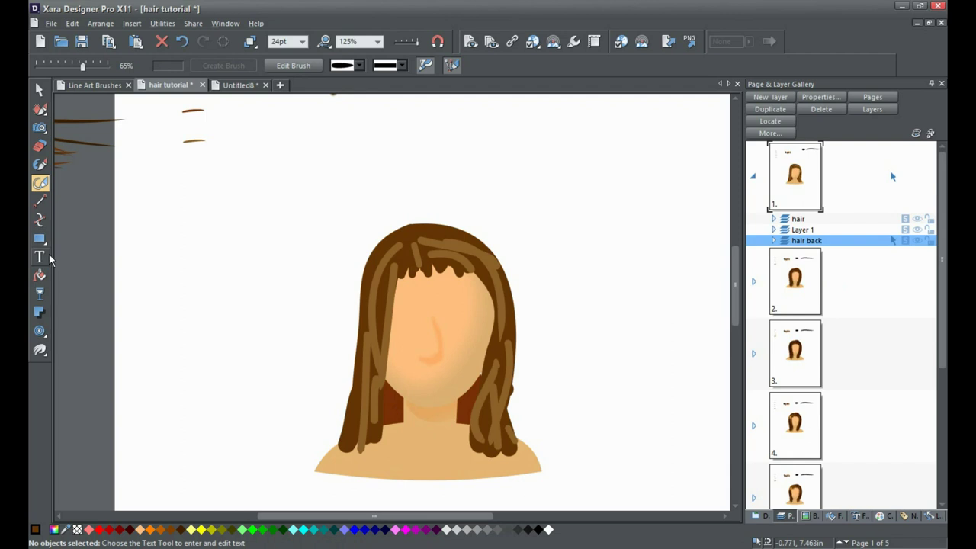
pyautogui.click(41, 296)
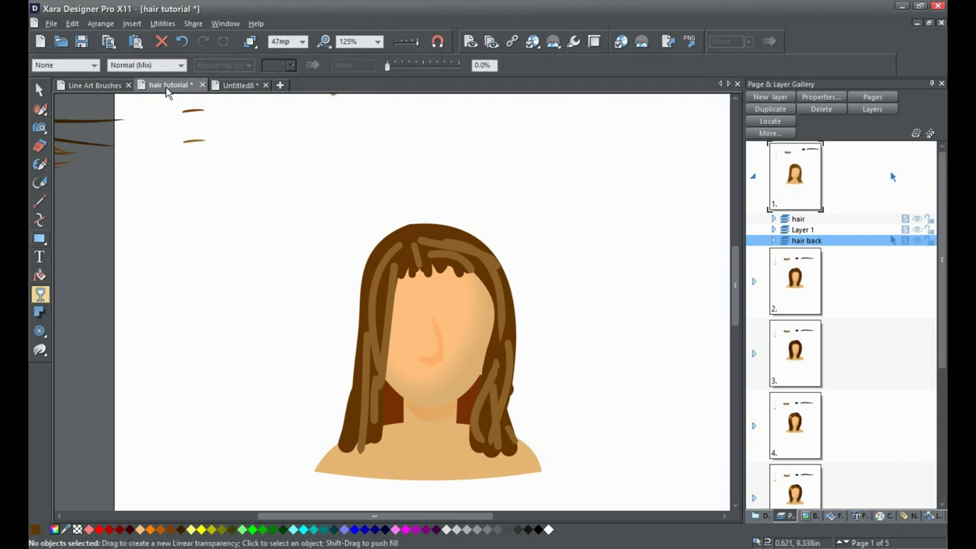
pyautogui.click(181, 66)
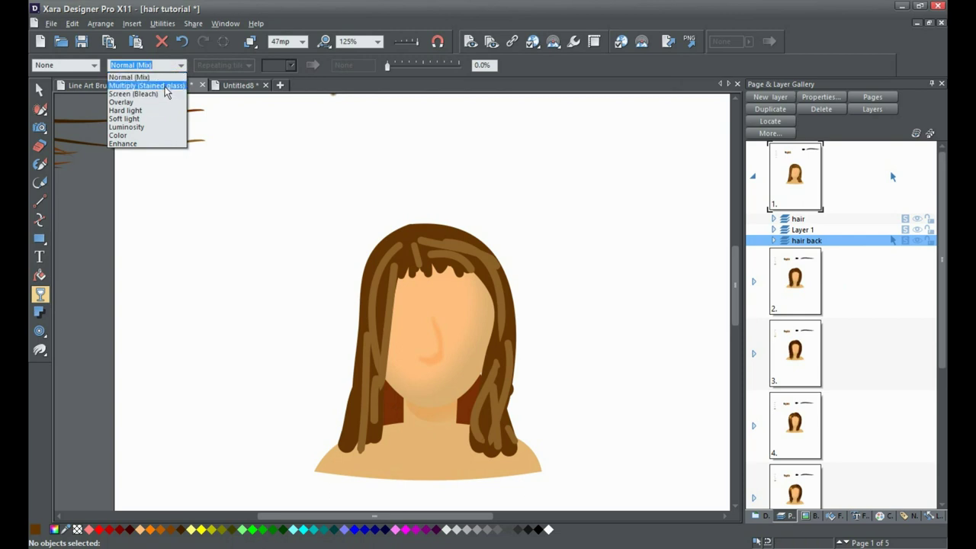
pyautogui.click(168, 86)
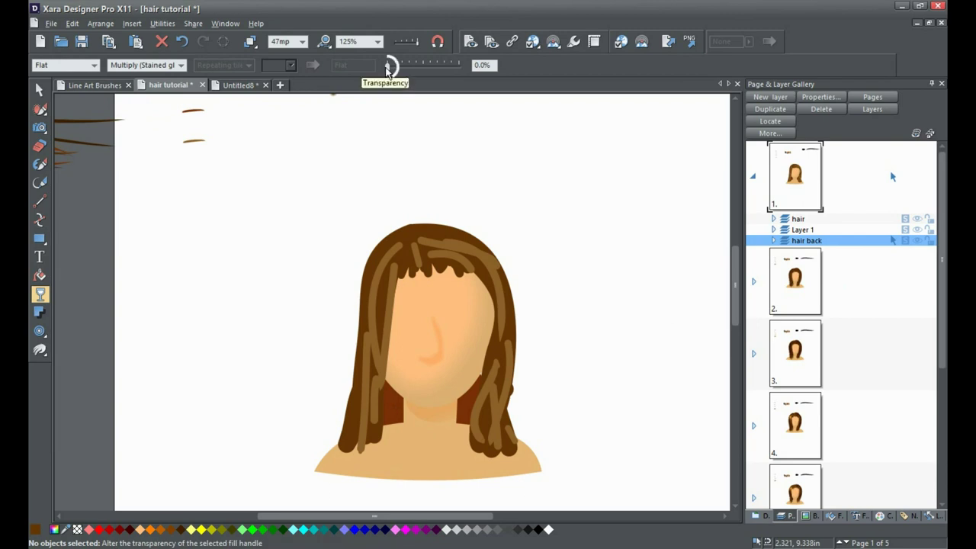
# - Choose the custom hair strand brush and draw freehand strokes over the back hair on the left side of the neck
pyautogui.hotkey('shift', 'F3')
pyautogui.click(350, 66)
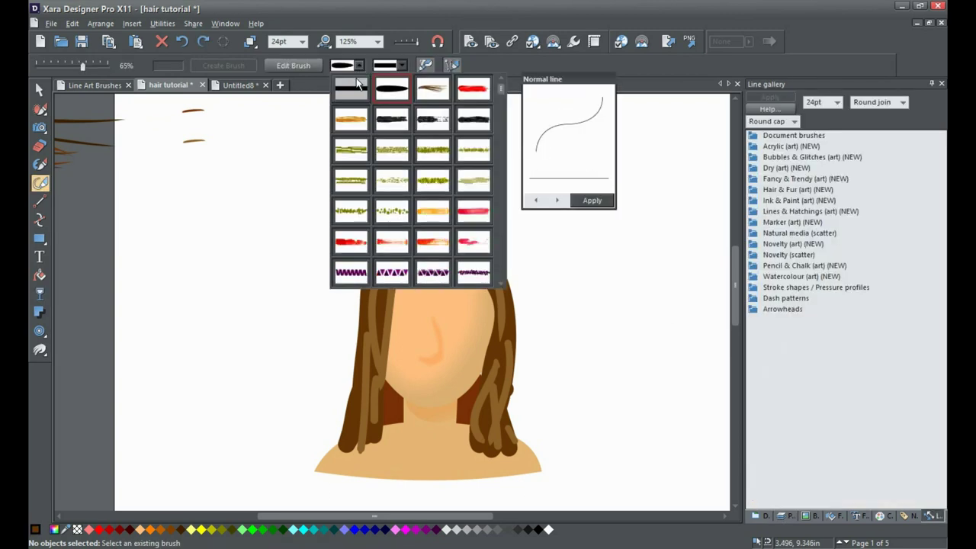
pyautogui.click(430, 90)
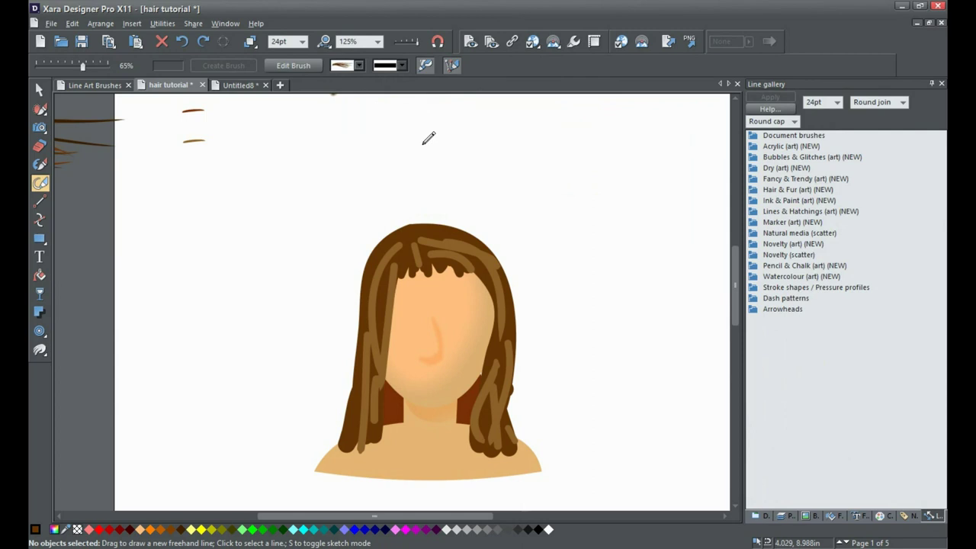
pyautogui.moveTo(389, 385); pyautogui.dragTo(389, 435)
pyautogui.moveTo(389, 383); pyautogui.dragTo(385, 437)
pyautogui.moveTo(402, 399); pyautogui.dragTo(405, 436)
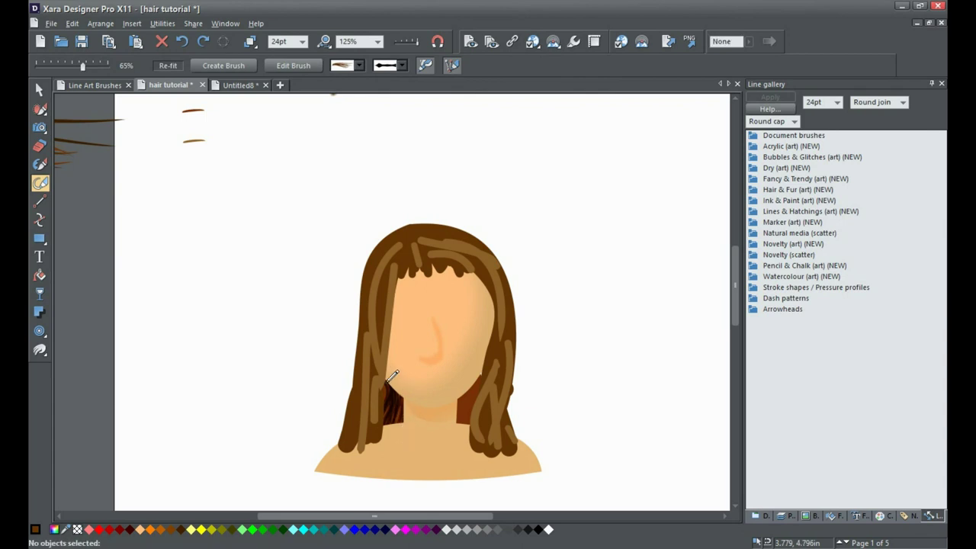
pyautogui.moveTo(387, 375); pyautogui.dragTo(391, 433)
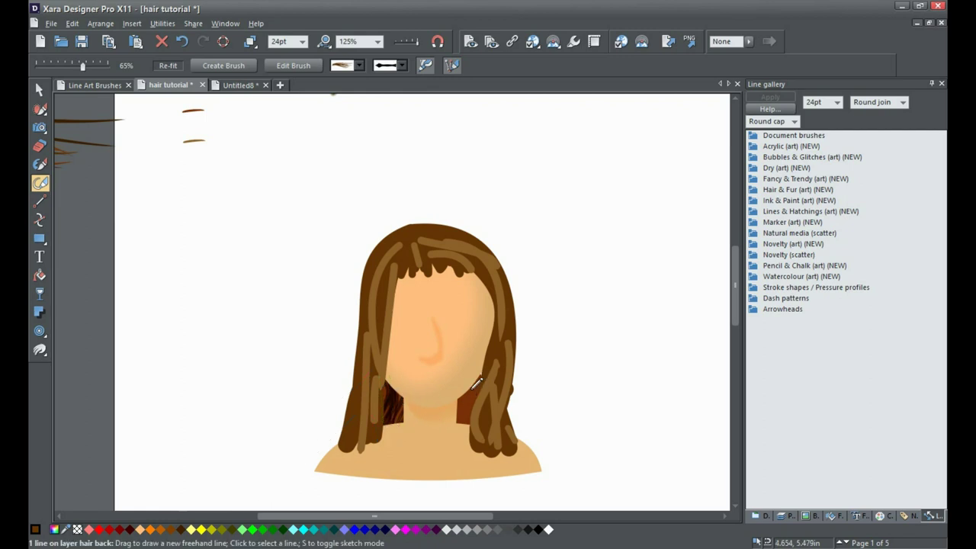
# - Draw hair brush strokes over the back hair right of the neck and add more strands on both sides to darken it
pyautogui.moveTo(465, 384); pyautogui.dragTo(461, 418)
pyautogui.moveTo(463, 433); pyautogui.dragTo(485, 370)
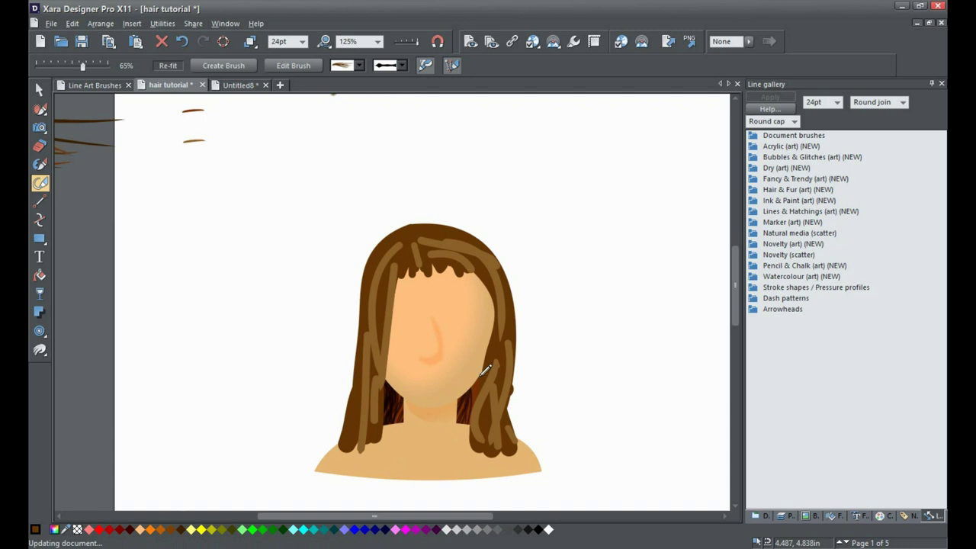
pyautogui.moveTo(482, 438)
pyautogui.mouseDown()
pyautogui.moveTo(477, 363)
pyautogui.moveTo(453, 430)
pyautogui.mouseUp()
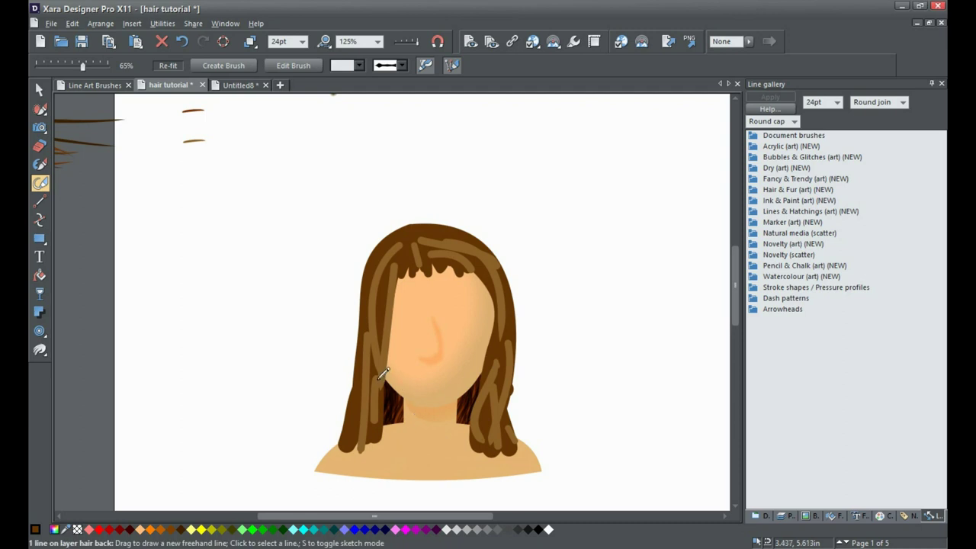
pyautogui.moveTo(385, 369)
pyautogui.mouseDown()
pyautogui.moveTo(407, 420)
pyautogui.moveTo(424, 417)
pyautogui.mouseUp()
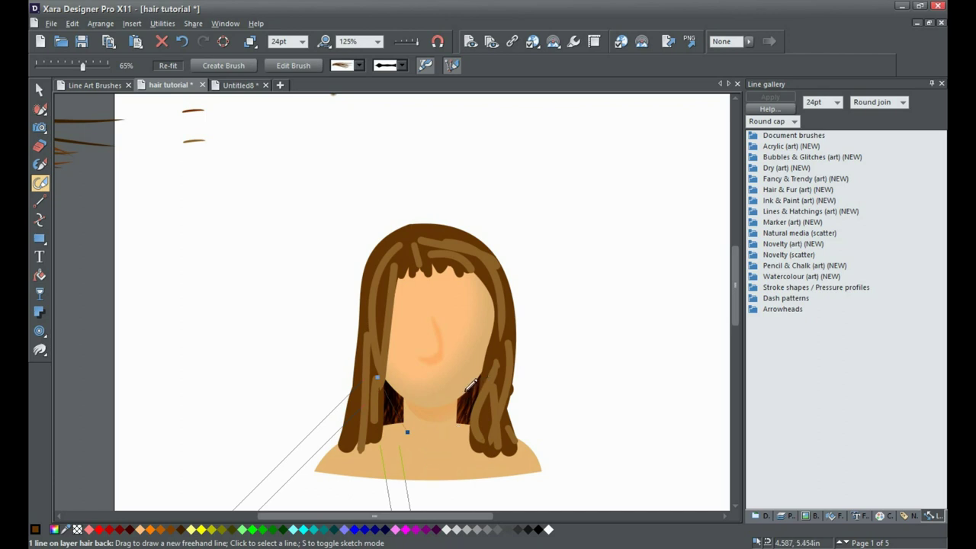
pyautogui.moveTo(466, 390); pyautogui.dragTo(469, 432)
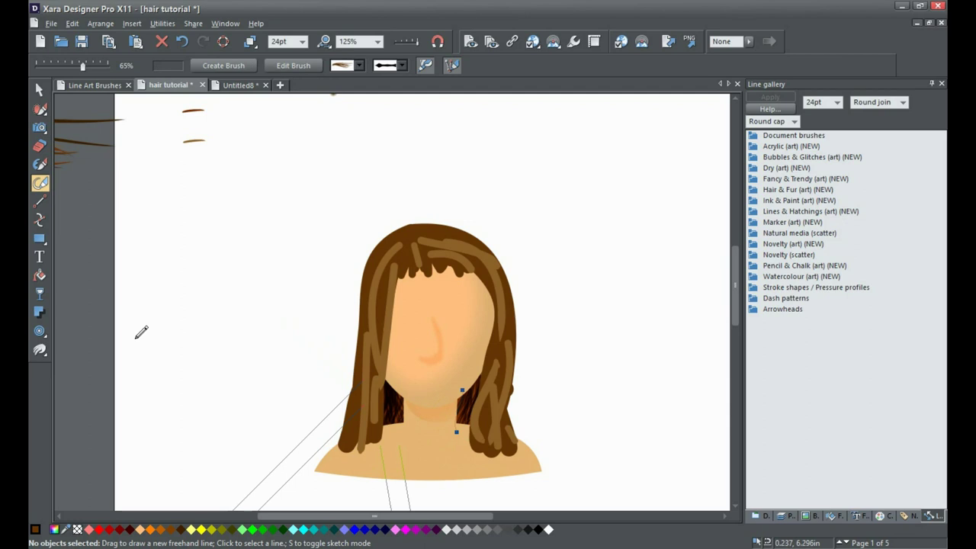
# - Set the default transparency to flat Normal (Mix) at 9%
pyautogui.moveTo(738, 313)
pyautogui.mouseDown()
pyautogui.moveTo(737, 285)
pyautogui.moveTo(728, 320)
pyautogui.mouseUp()
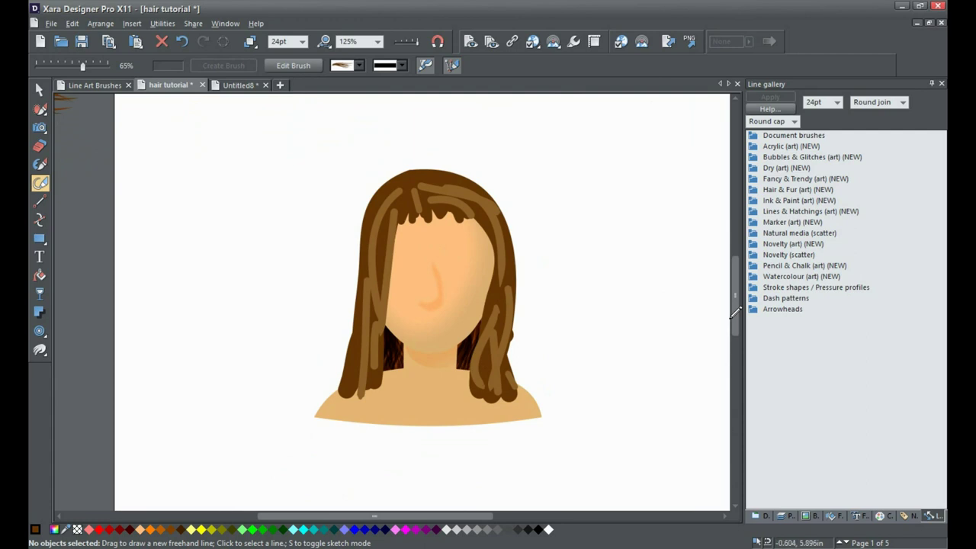
pyautogui.click(39, 297)
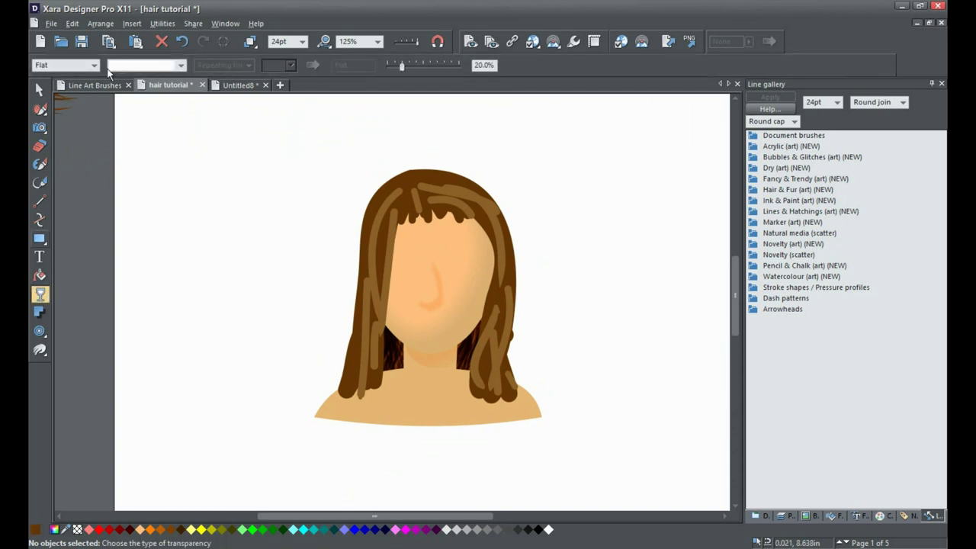
pyautogui.click(94, 65)
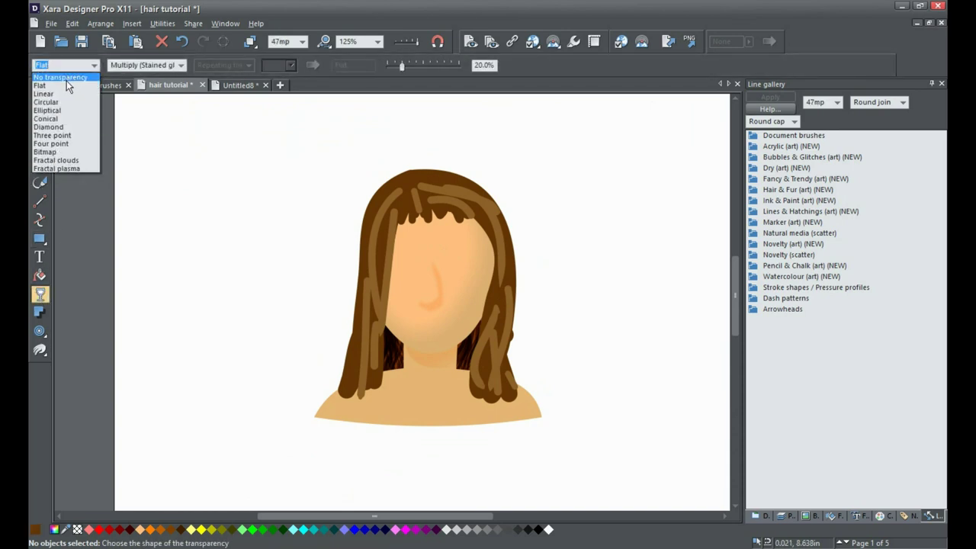
pyautogui.click(183, 65)
pyautogui.click(181, 66)
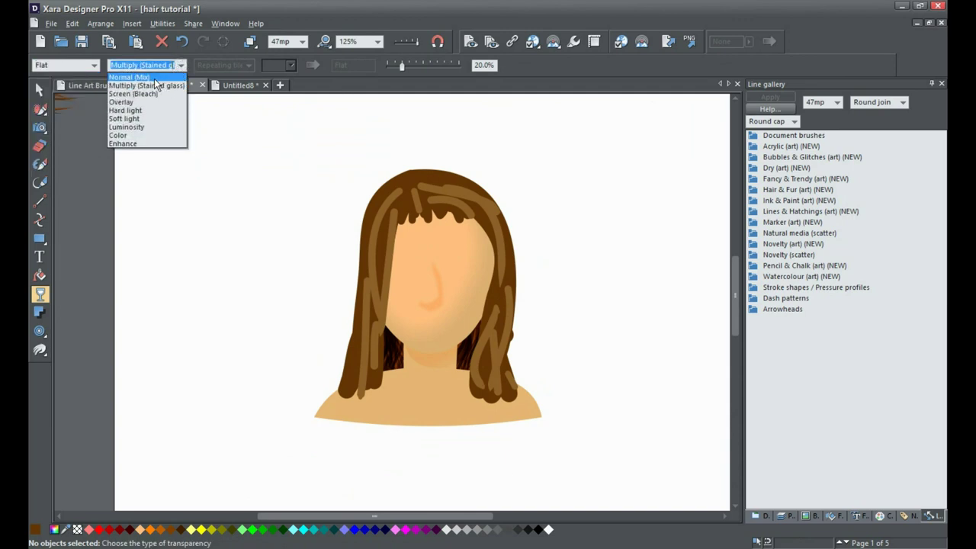
pyautogui.click(158, 77)
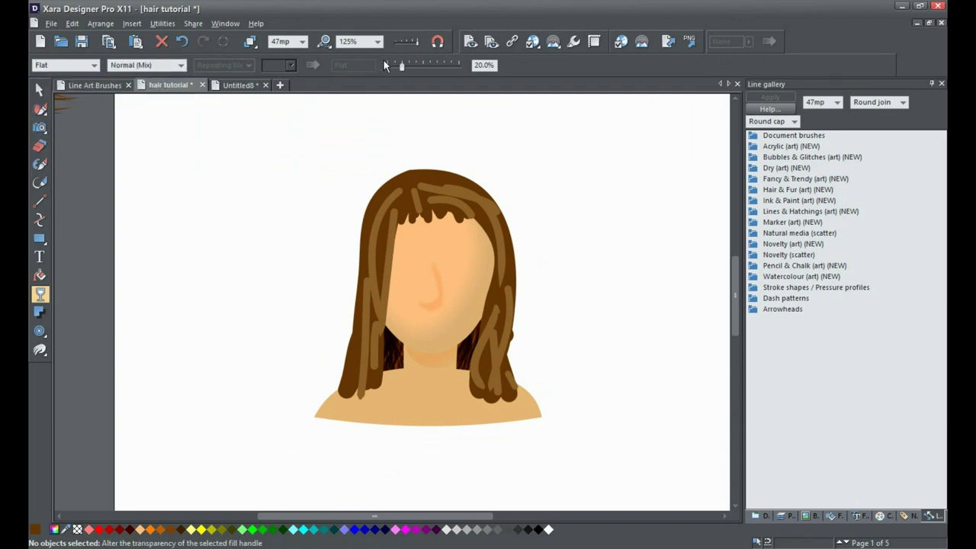
pyautogui.click(403, 69)
pyautogui.moveTo(402, 69); pyautogui.dragTo(394, 71)
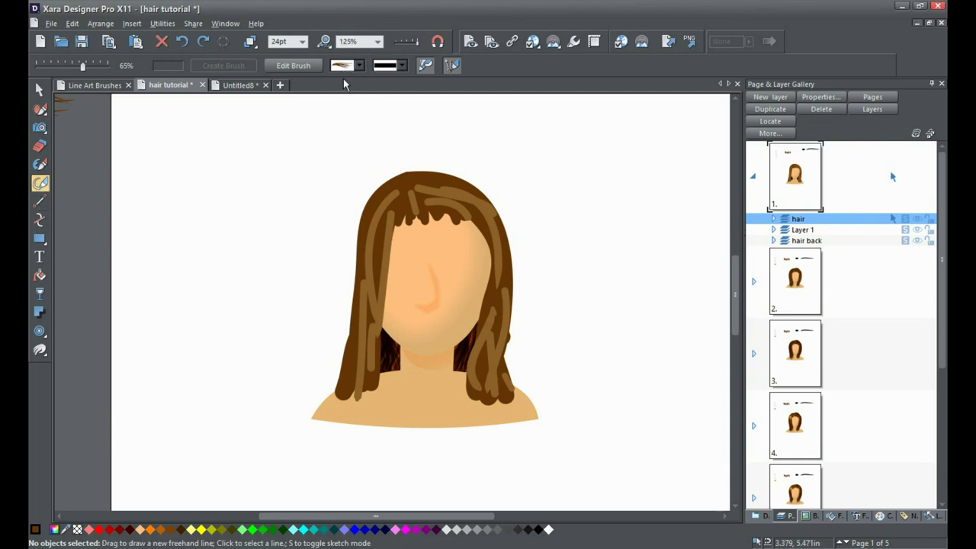
# - Draw hair brush strands over the lower left hair on the hair layer, first at 24 pt and then at 36 pt line width
pyautogui.moveTo(374, 288)
pyautogui.mouseDown()
pyautogui.moveTo(363, 336)
pyautogui.moveTo(372, 366)
pyautogui.mouseUp()
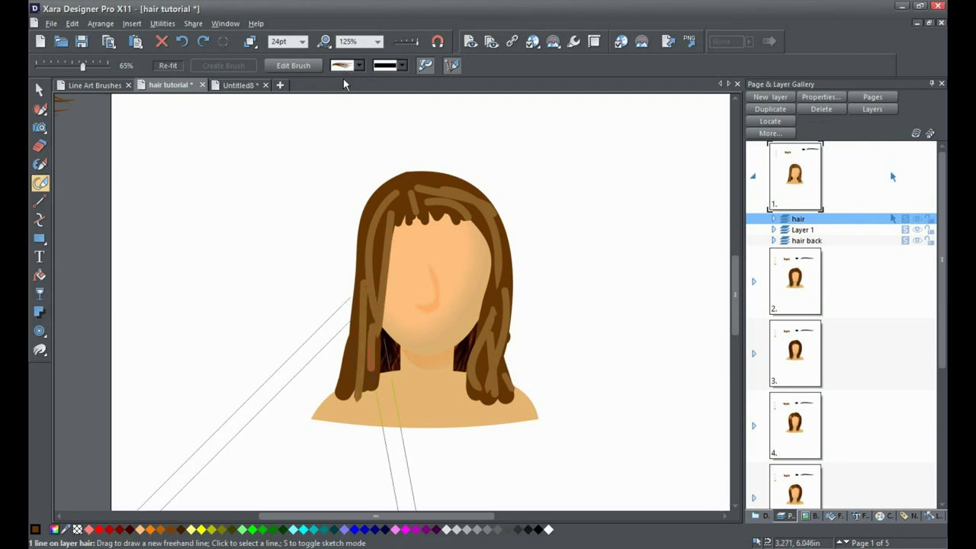
pyautogui.click(302, 41)
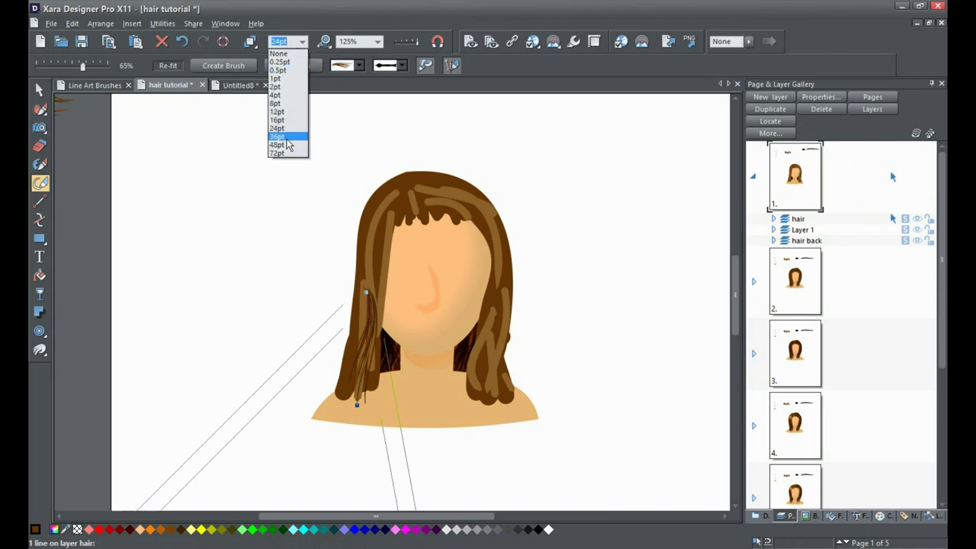
pyautogui.click(289, 139)
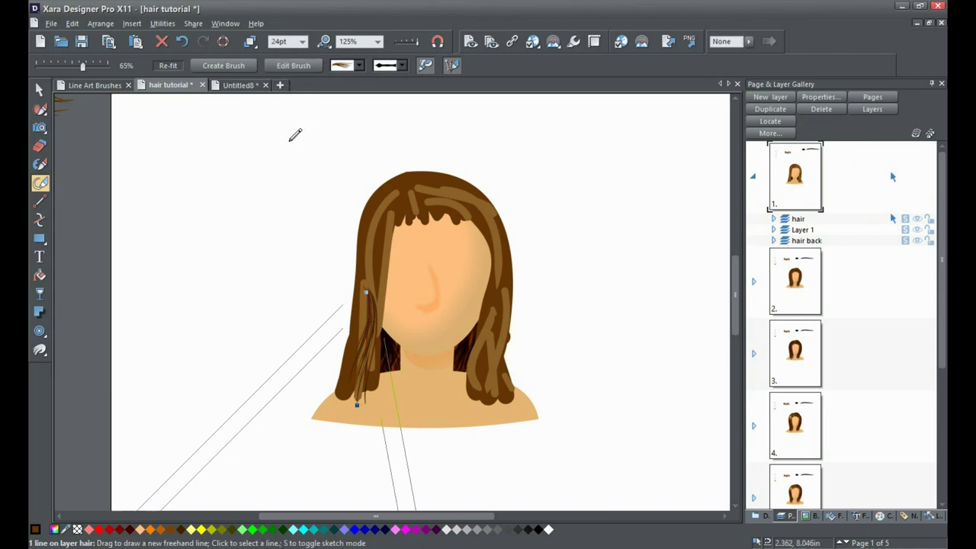
pyautogui.moveTo(370, 281)
pyautogui.mouseDown()
pyautogui.moveTo(347, 377)
pyautogui.moveTo(353, 406)
pyautogui.mouseUp()
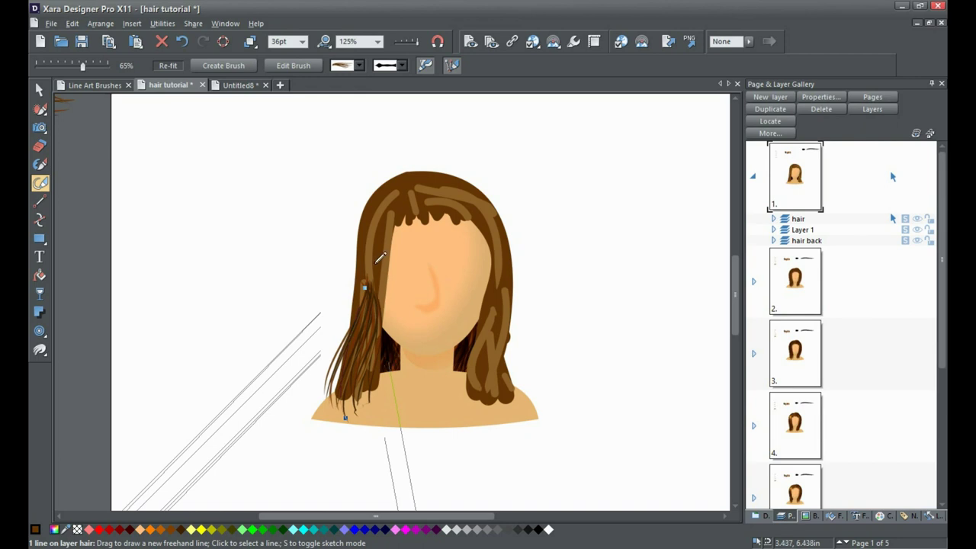
pyautogui.moveTo(385, 259); pyautogui.dragTo(369, 412)
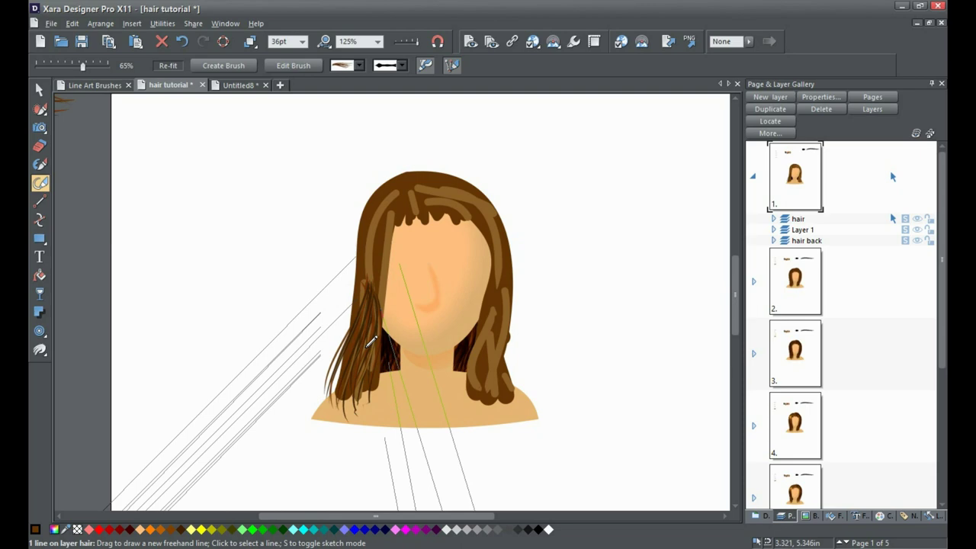
pyautogui.moveTo(365, 284); pyautogui.dragTo(355, 413)
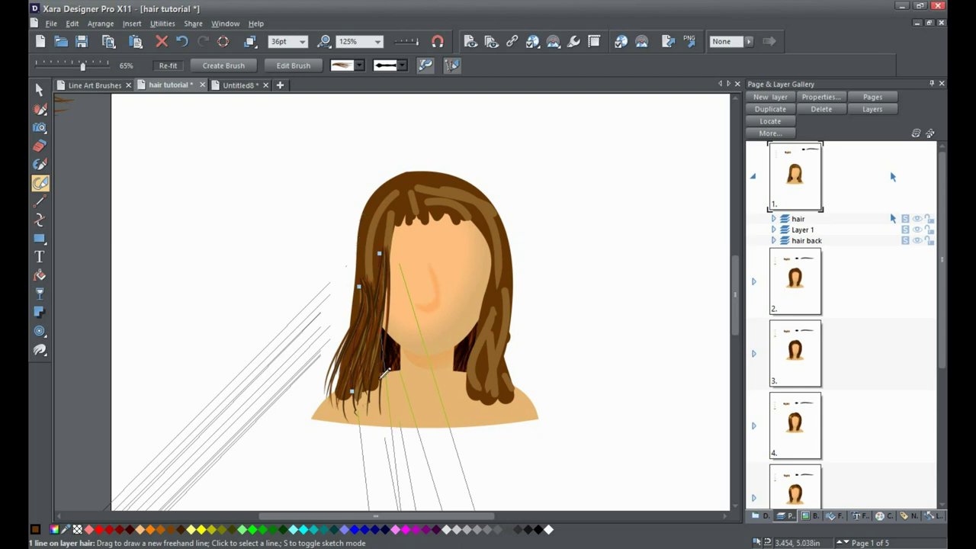
# - Draw a hair strand from the crown down the left side and bend its curve to follow the head's outline
pyautogui.moveTo(415, 177)
pyautogui.mouseDown()
pyautogui.moveTo(370, 208)
pyautogui.moveTo(360, 246)
pyautogui.moveTo(369, 332)
pyautogui.mouseUp()
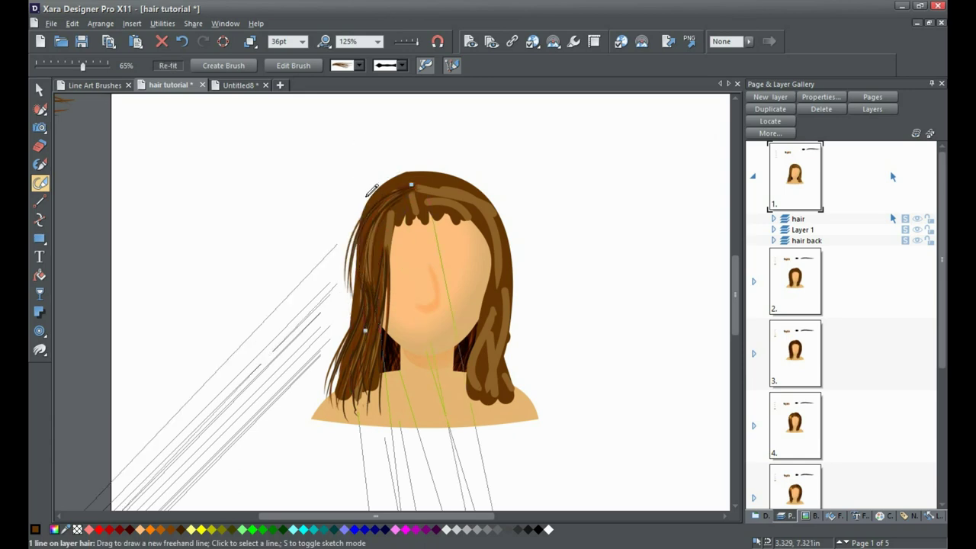
pyautogui.press('F2')
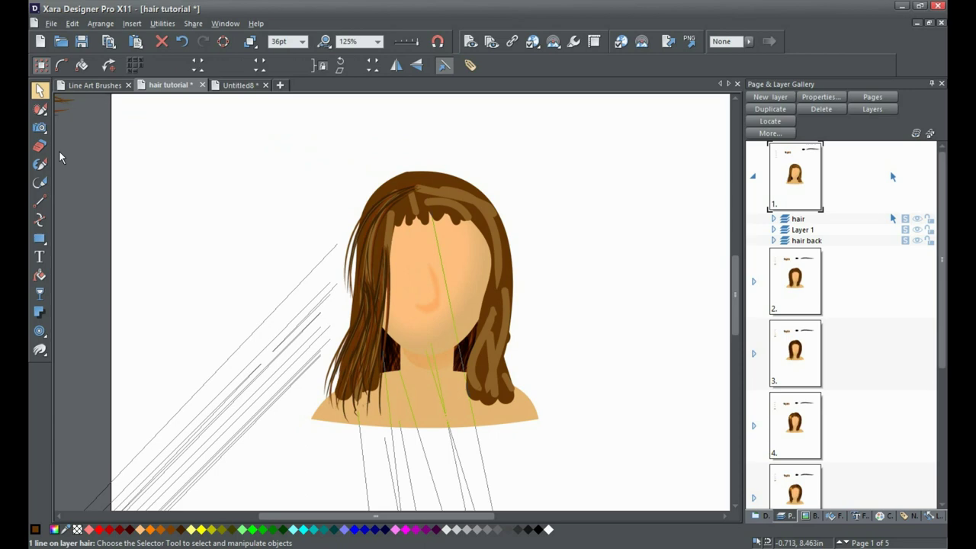
pyautogui.press('F4')
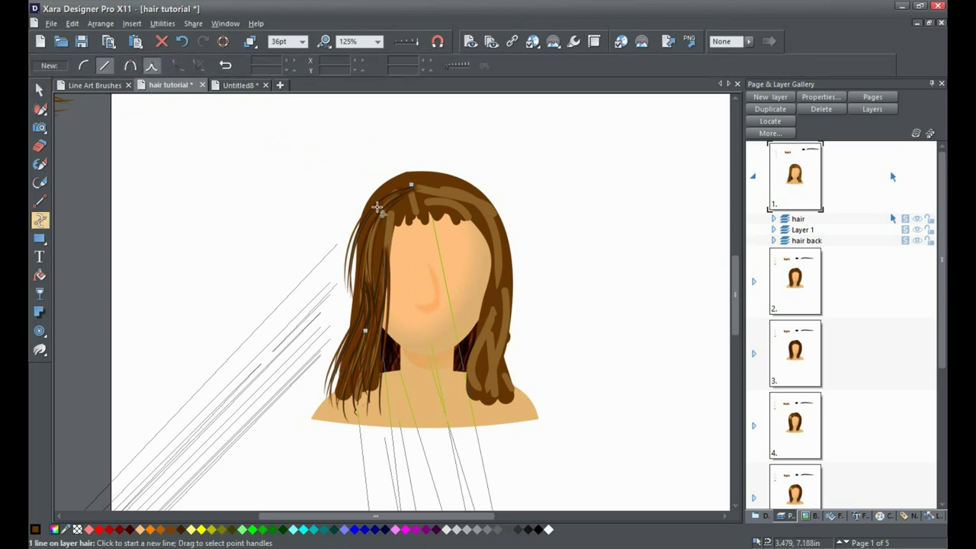
pyautogui.moveTo(377, 207); pyautogui.dragTo(388, 196)
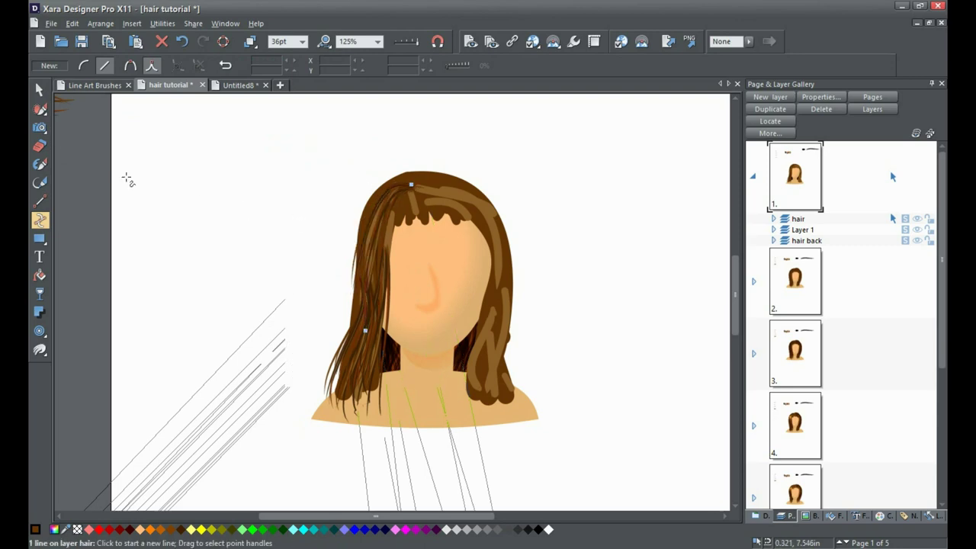
pyautogui.click(39, 89)
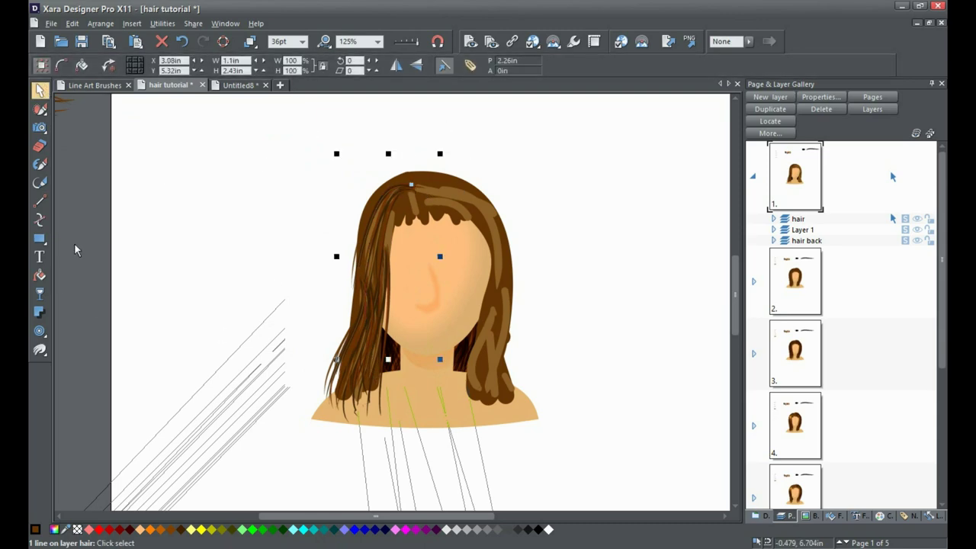
pyautogui.press('Escape')
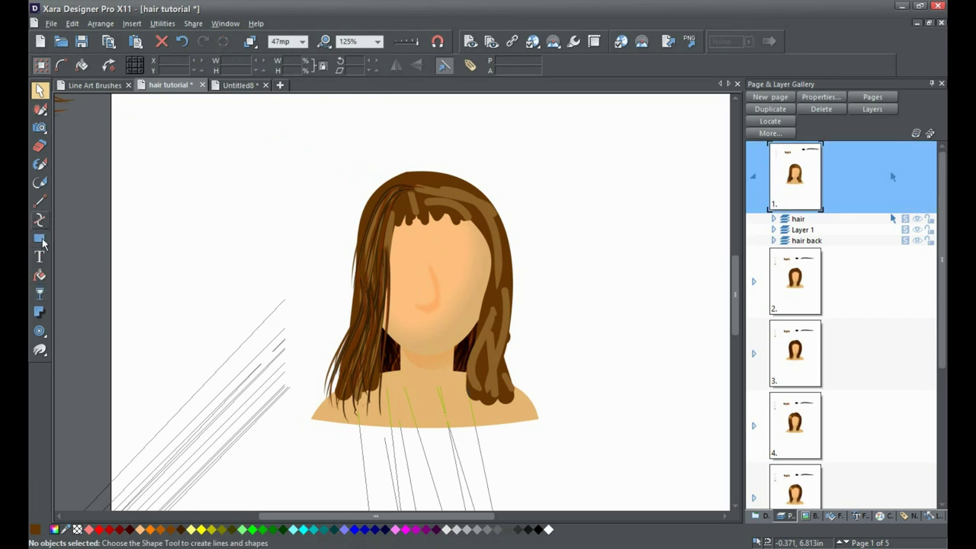
# - Draw finer 16 pt freehand hair strands from the crown down the left side and over the left part of the fringe
pyautogui.click(41, 184)
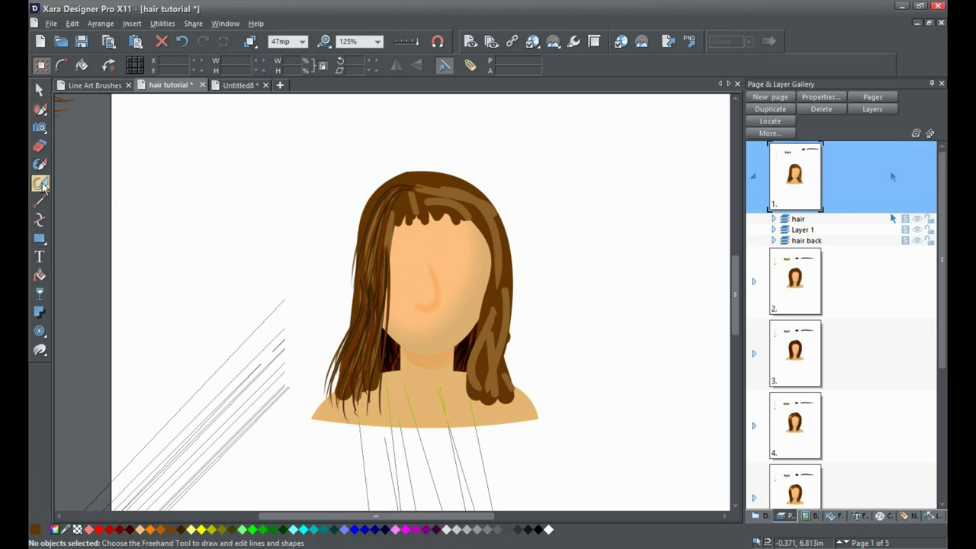
pyautogui.click(302, 44)
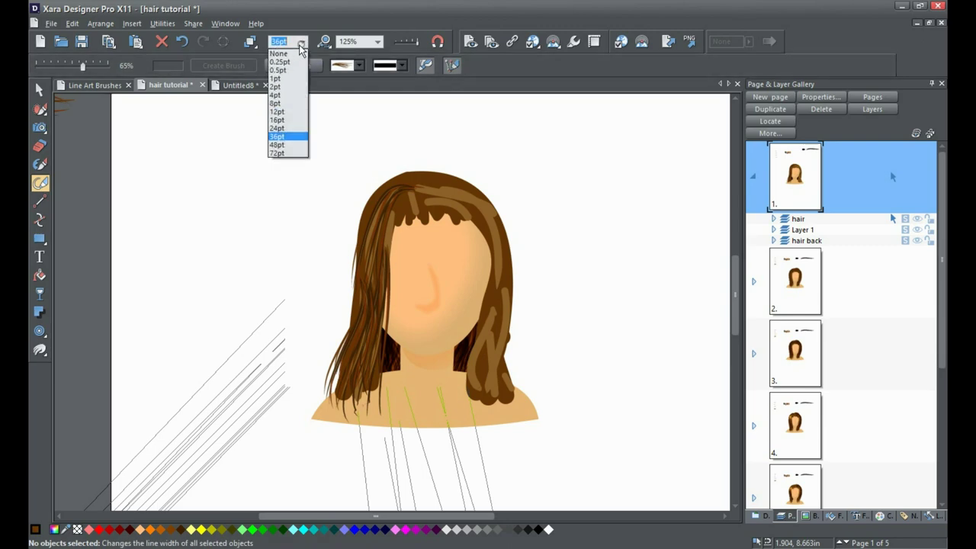
pyautogui.click(278, 137)
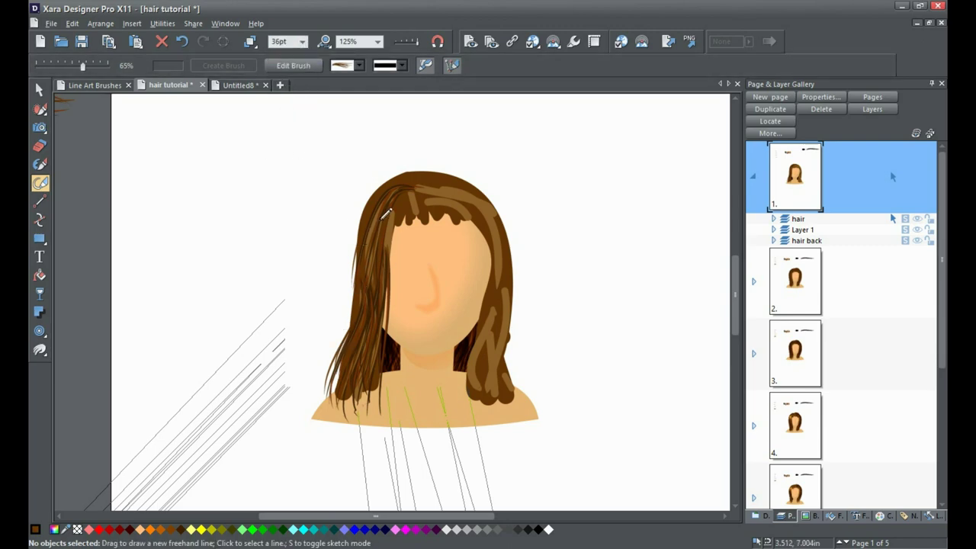
pyautogui.moveTo(387, 221); pyautogui.dragTo(451, 443)
pyautogui.moveTo(385, 220)
pyautogui.mouseDown()
pyautogui.moveTo(356, 303)
pyautogui.moveTo(374, 296)
pyautogui.mouseUp()
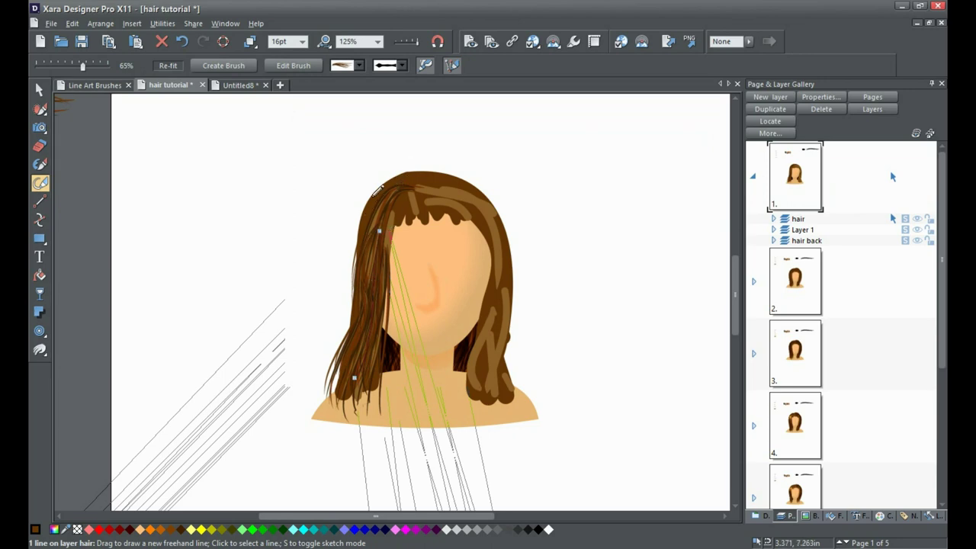
pyautogui.moveTo(394, 179)
pyautogui.mouseDown()
pyautogui.moveTo(372, 204)
pyautogui.moveTo(361, 239)
pyautogui.moveTo(362, 332)
pyautogui.mouseUp()
pyautogui.moveTo(416, 167)
pyautogui.mouseDown()
pyautogui.moveTo(386, 180)
pyautogui.moveTo(373, 263)
pyautogui.mouseUp()
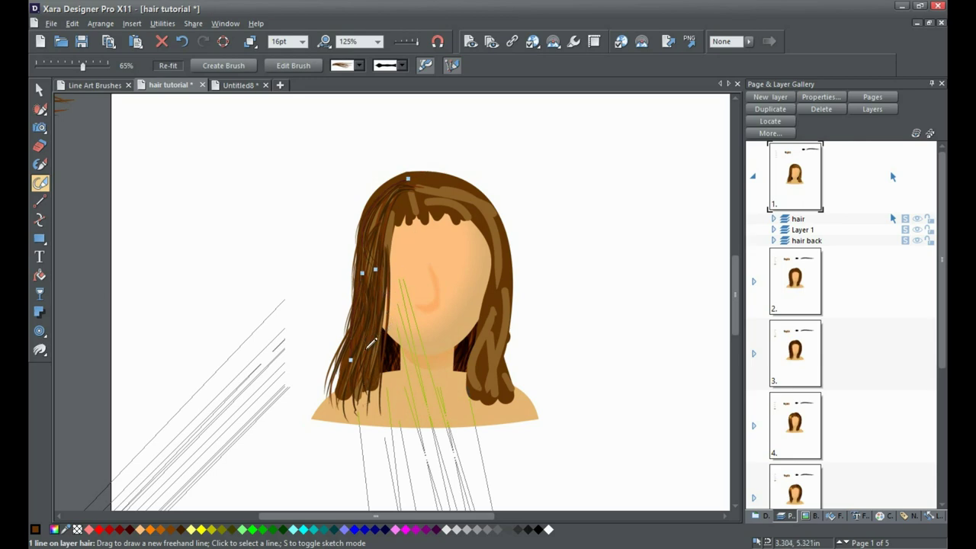
pyautogui.moveTo(418, 180)
pyautogui.mouseDown()
pyautogui.moveTo(412, 209)
pyautogui.moveTo(426, 183)
pyautogui.moveTo(436, 194)
pyautogui.moveTo(420, 198)
pyautogui.moveTo(428, 215)
pyautogui.mouseUp()
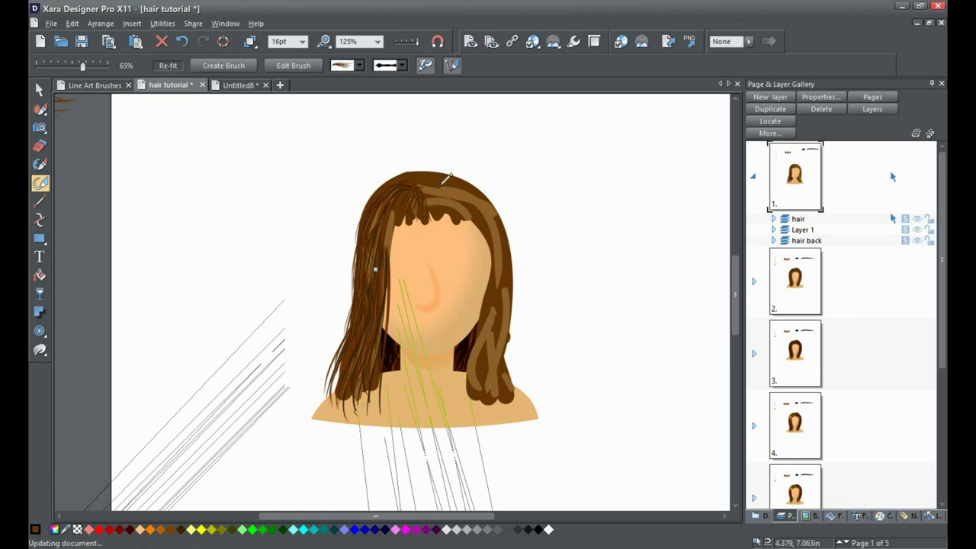
pyautogui.moveTo(412, 177); pyautogui.dragTo(392, 246)
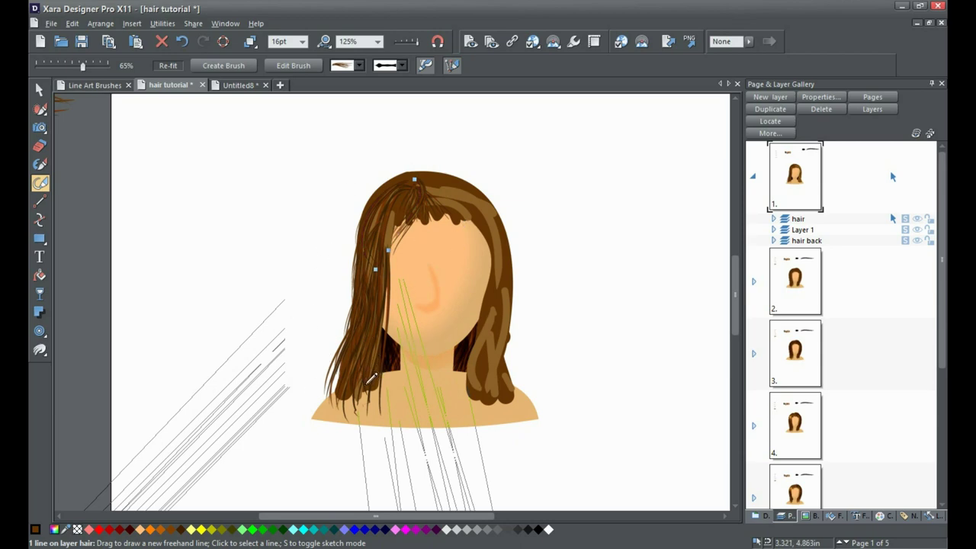
# - Go to page 2 with the fuller hair and undo the stray freehand line there
pyautogui.click(796, 292)
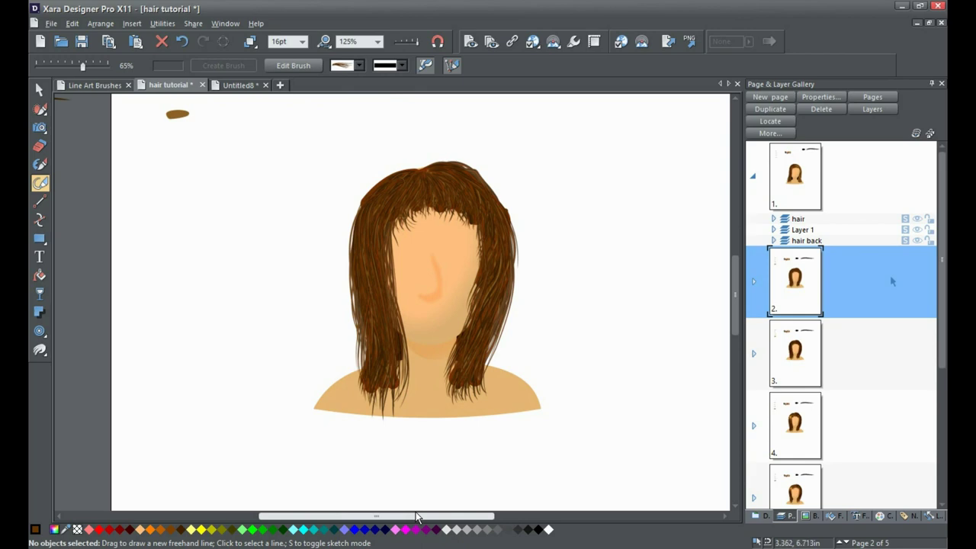
pyautogui.moveTo(421, 506); pyautogui.dragTo(421, 505)
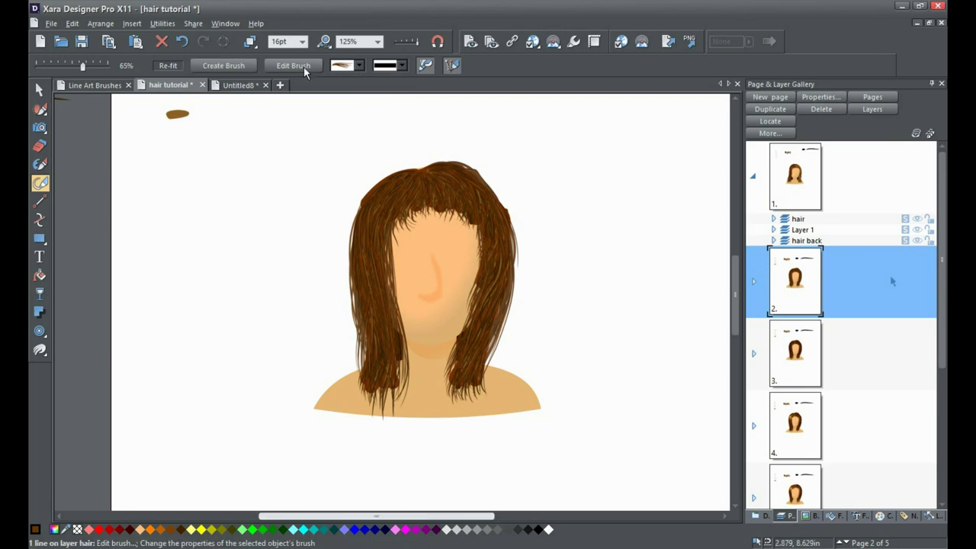
pyautogui.click(182, 42)
pyautogui.click(182, 42)
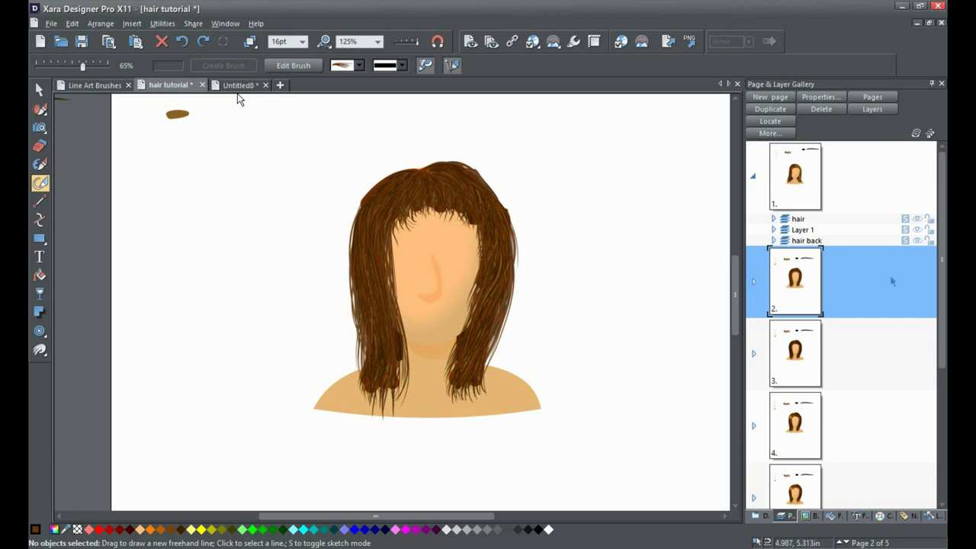
# - Expand the layers of page 2, make its hair layer active, and undo a thick black test stroke over the hair
pyautogui.click(773, 221)
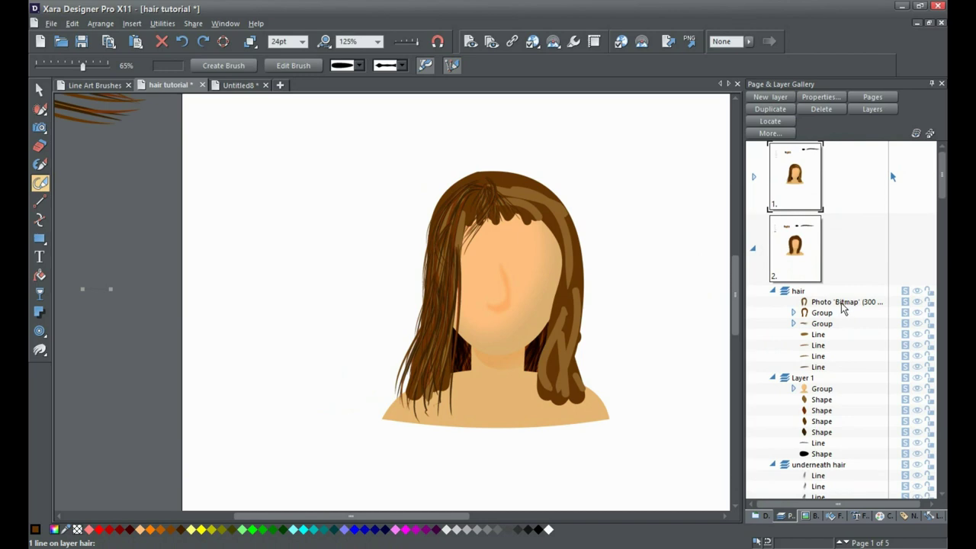
pyautogui.click(819, 312)
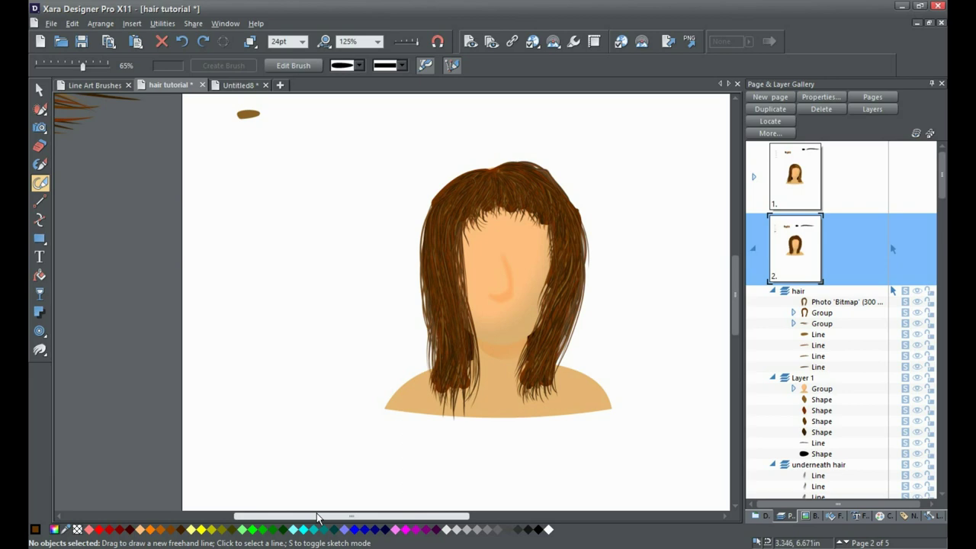
pyautogui.moveTo(431, 237); pyautogui.dragTo(446, 247)
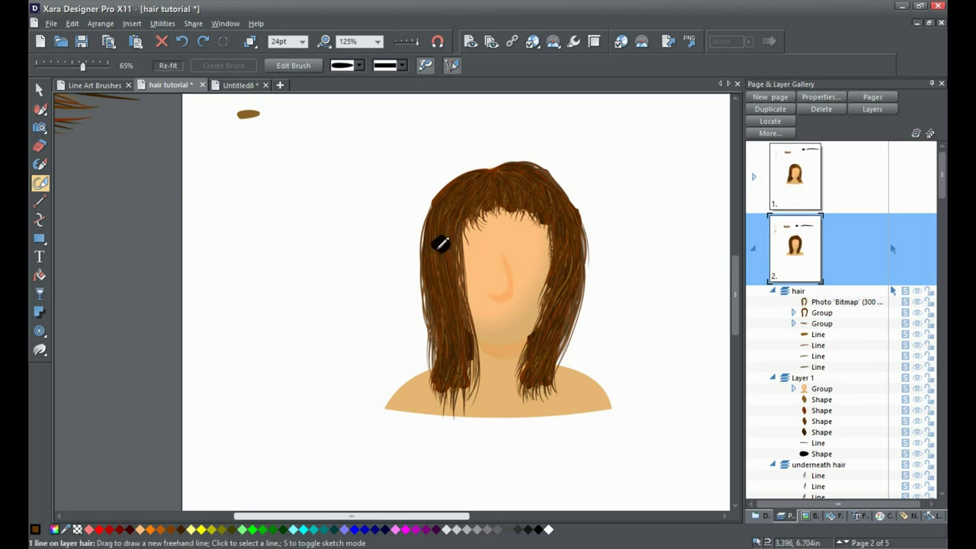
pyautogui.click(183, 43)
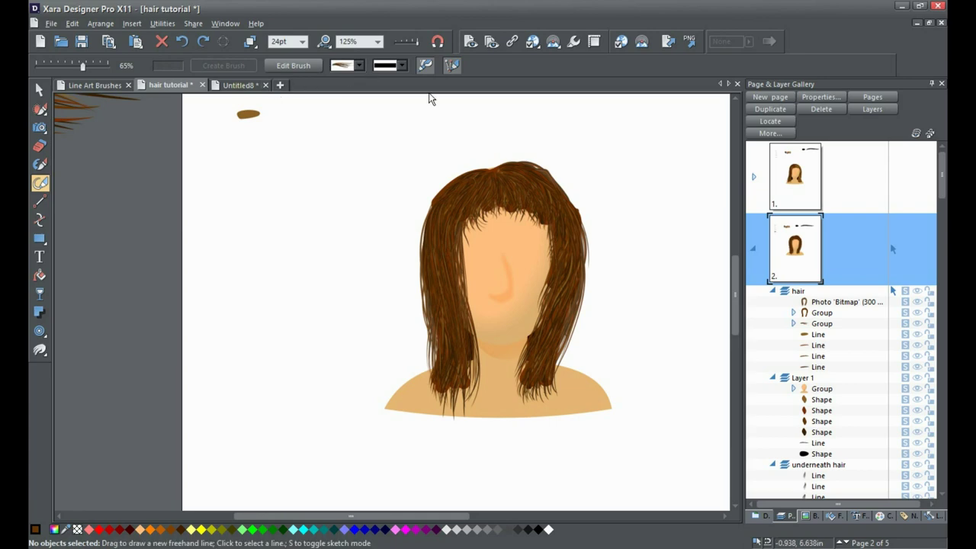
# - Change the default transparency type to Hard light
pyautogui.moveTo(263, 516); pyautogui.dragTo(247, 517)
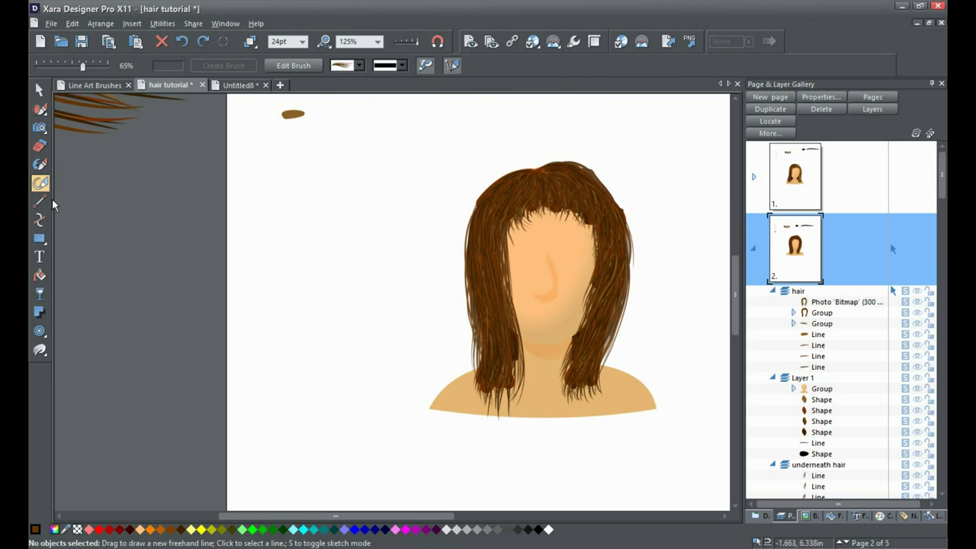
pyautogui.click(41, 295)
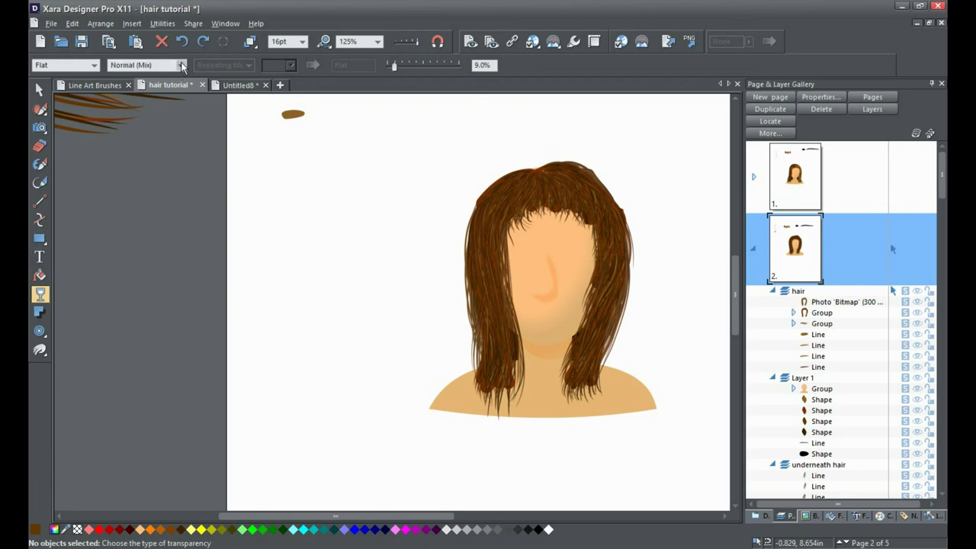
pyautogui.click(181, 65)
pyautogui.click(152, 109)
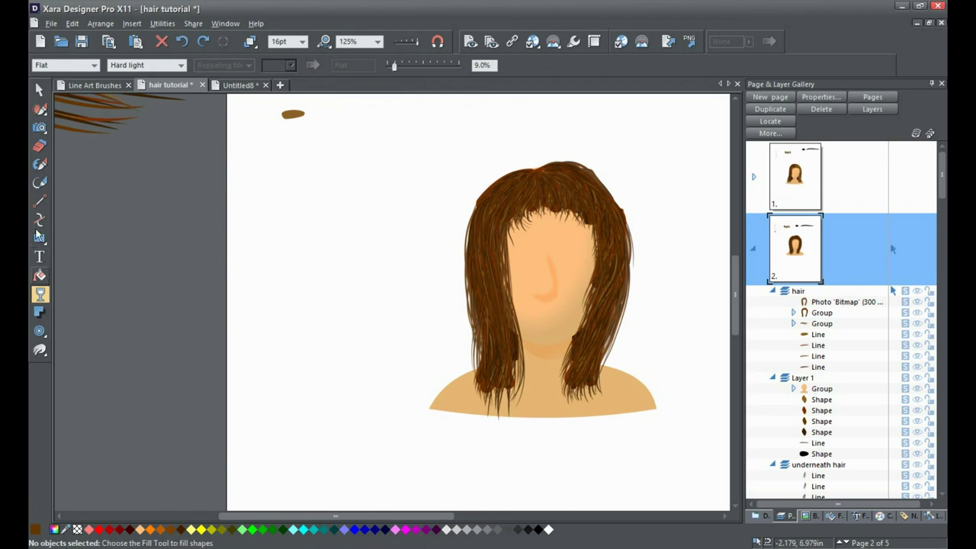
# - Draw a 24 pt freehand strand down the inner edge of the left-hand hair and set its transparency to 21%
pyautogui.click(42, 187)
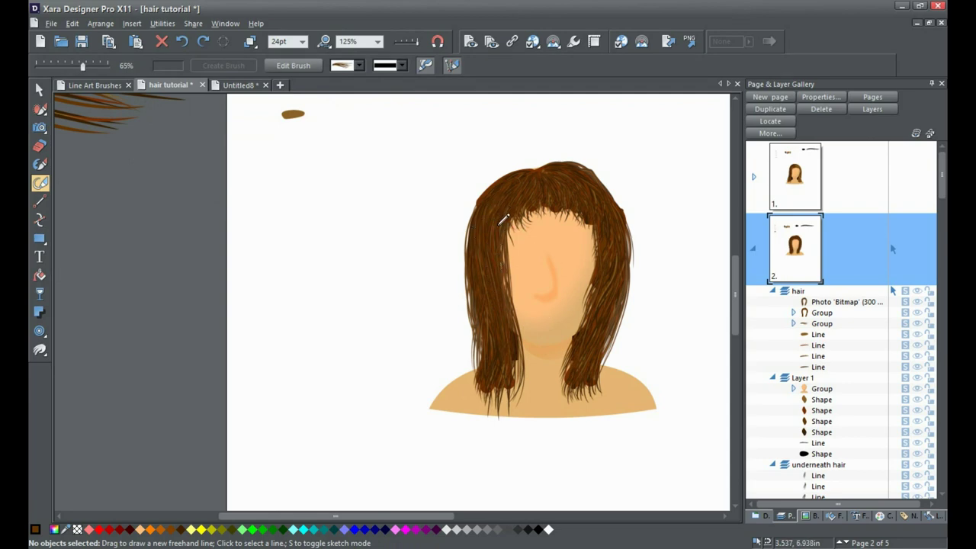
pyautogui.moveTo(515, 199)
pyautogui.mouseDown()
pyautogui.moveTo(496, 222)
pyautogui.moveTo(512, 335)
pyautogui.mouseUp()
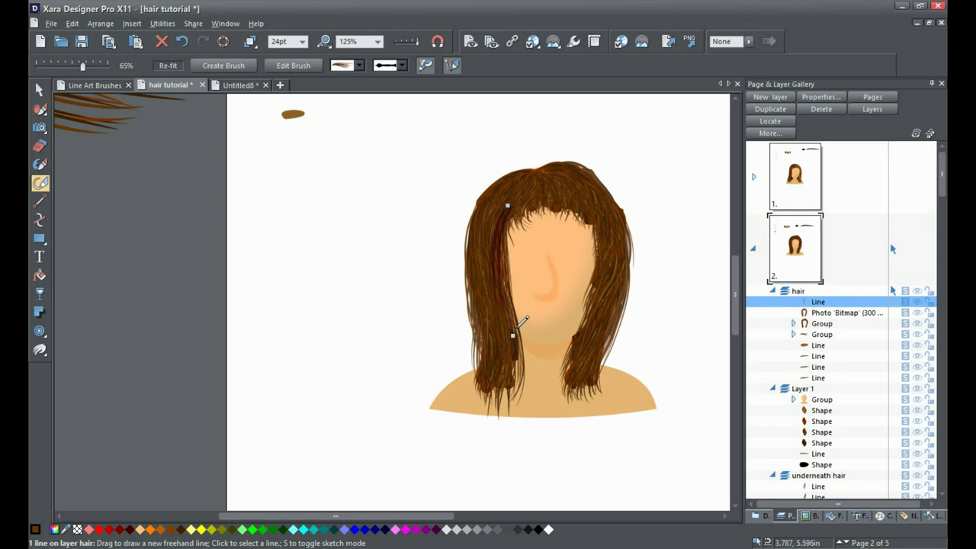
pyautogui.click(45, 298)
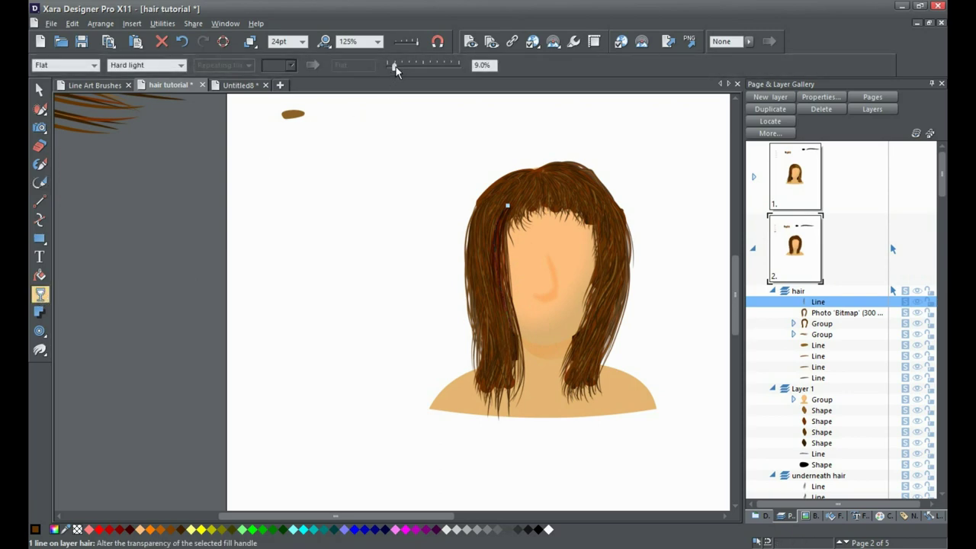
pyautogui.moveTo(402, 71); pyautogui.dragTo(405, 70)
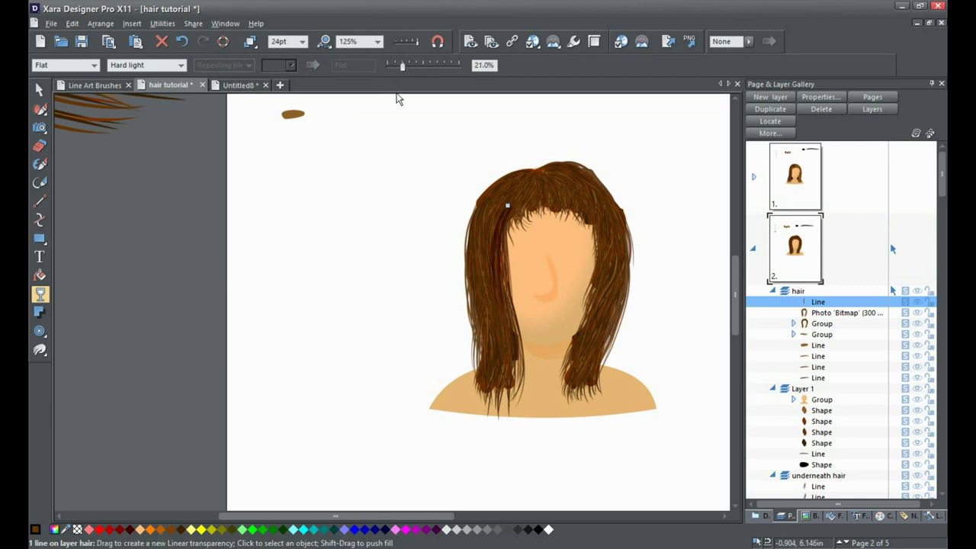
pyautogui.click(158, 312)
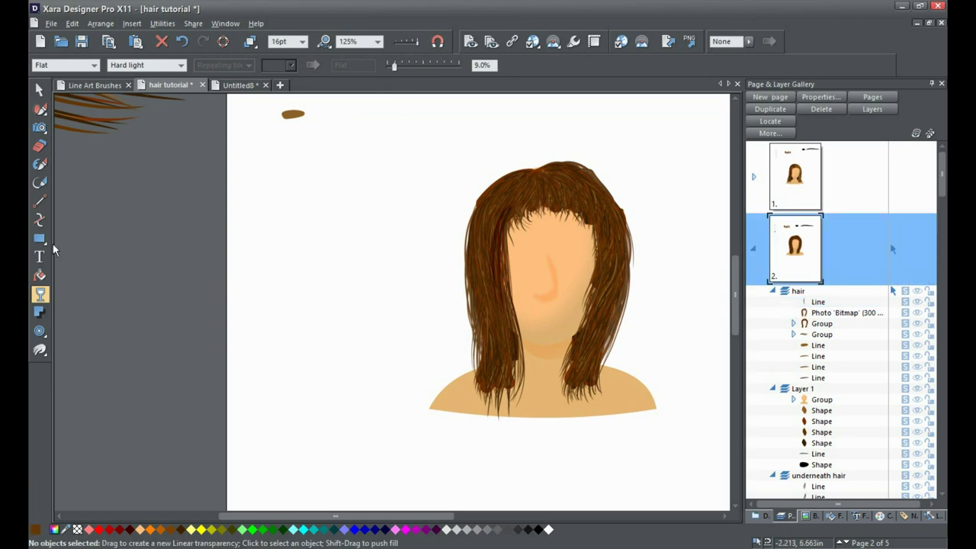
# - Draw a second freehand strand from the crown down the left-hand hair and increase its flat transparency
pyautogui.click(41, 183)
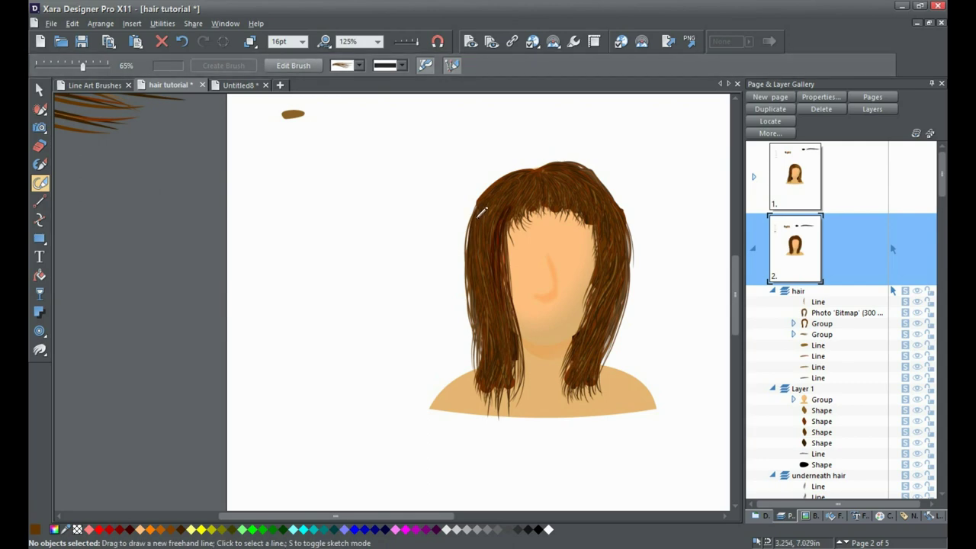
pyautogui.click(504, 227)
pyautogui.moveTo(504, 226)
pyautogui.mouseDown()
pyautogui.moveTo(489, 221)
pyautogui.moveTo(481, 251)
pyautogui.moveTo(505, 215)
pyautogui.mouseUp()
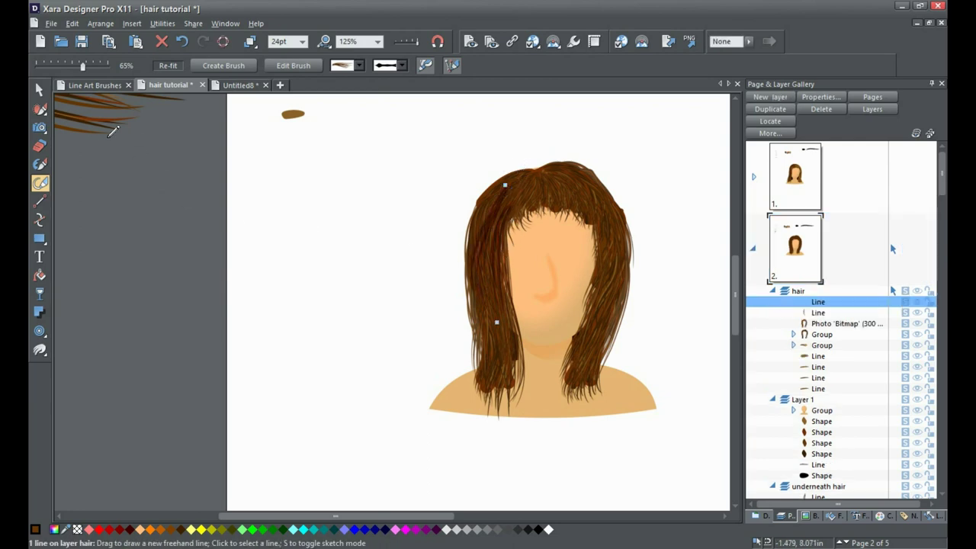
pyautogui.click(40, 223)
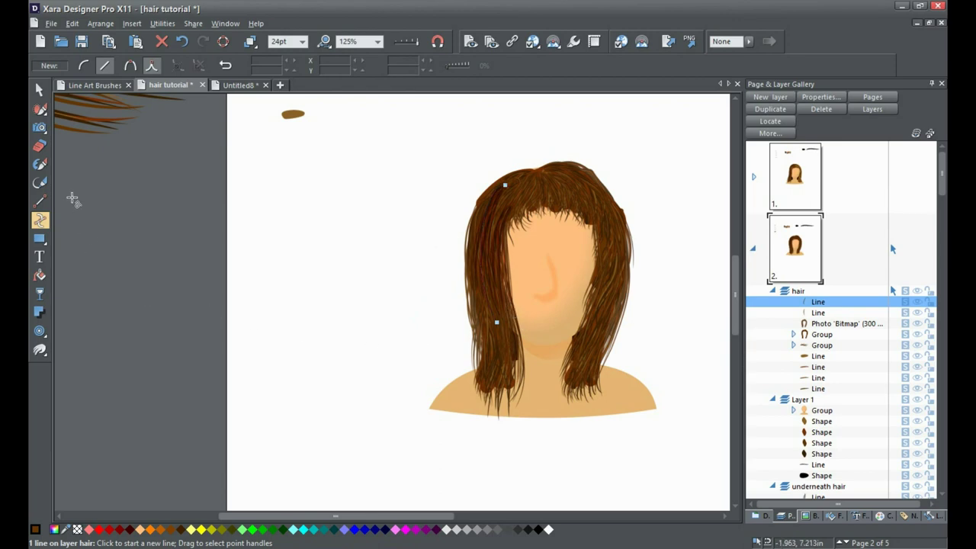
pyautogui.click(39, 90)
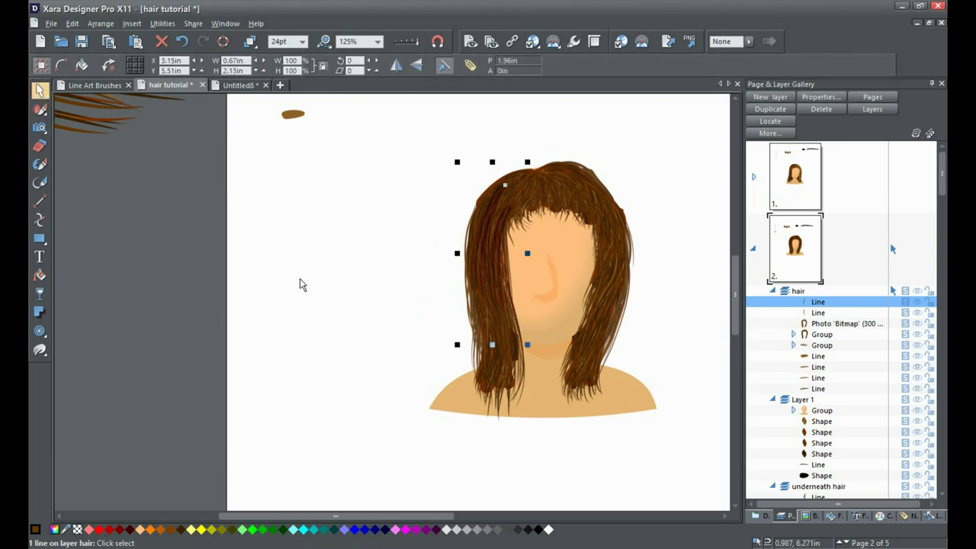
pyautogui.click(42, 295)
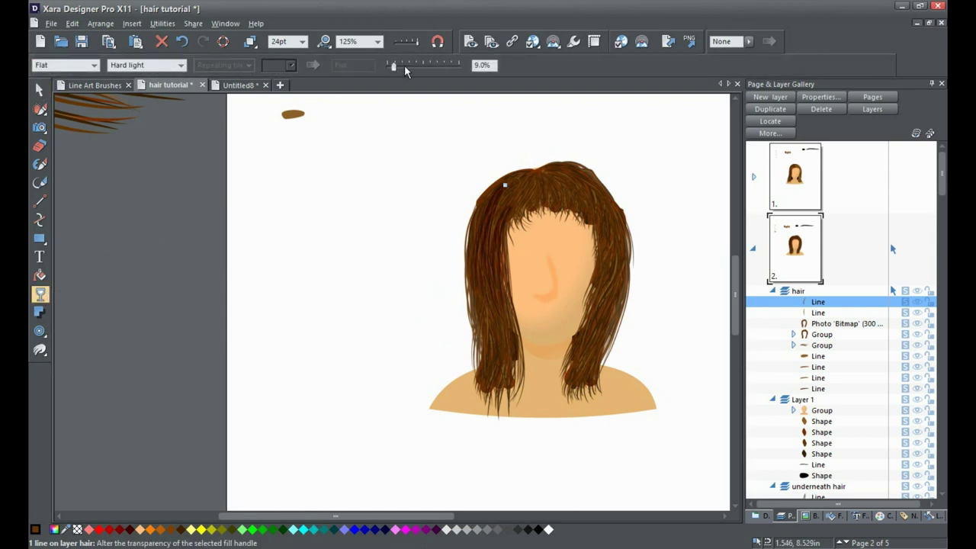
pyautogui.moveTo(409, 66); pyautogui.dragTo(410, 66)
pyautogui.click(41, 183)
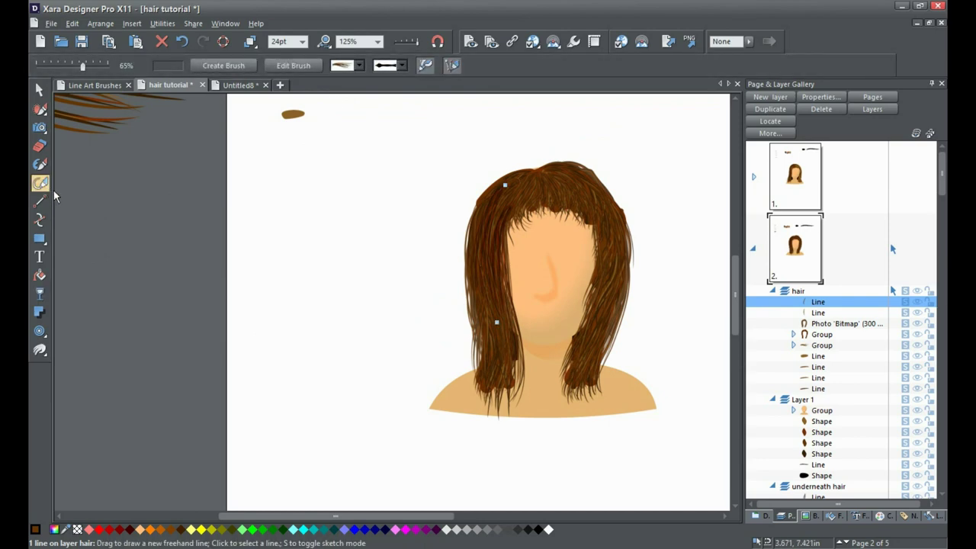
pyautogui.click(157, 336)
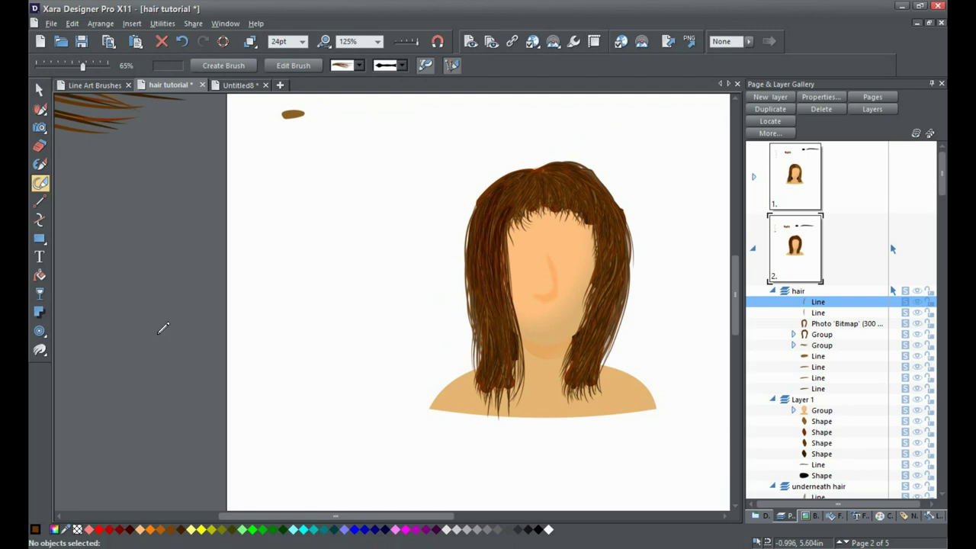
# - Set the default transparency to 30% and draw more 24 pt freehand strands over the crown and both sides of the hair
pyautogui.click(40, 295)
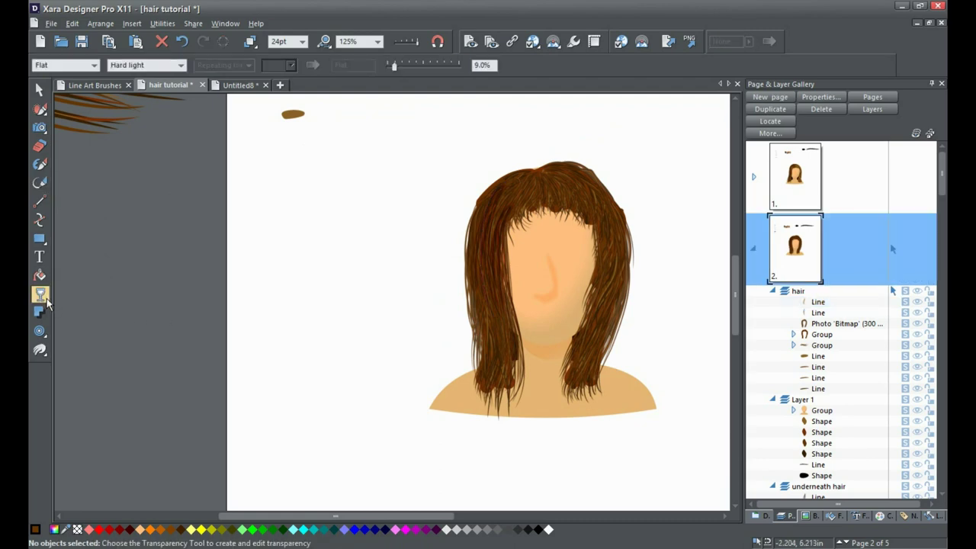
pyautogui.moveTo(402, 67); pyautogui.dragTo(410, 67)
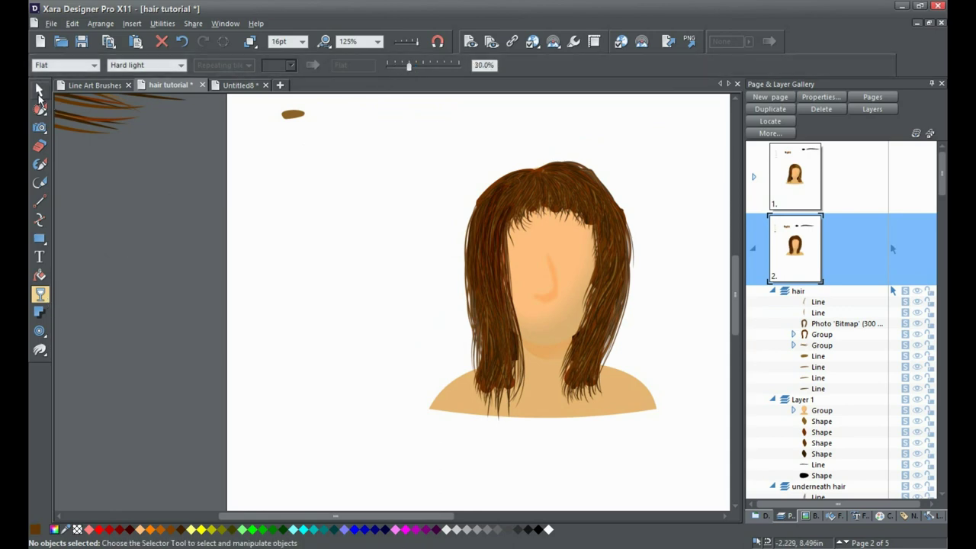
pyautogui.click(45, 185)
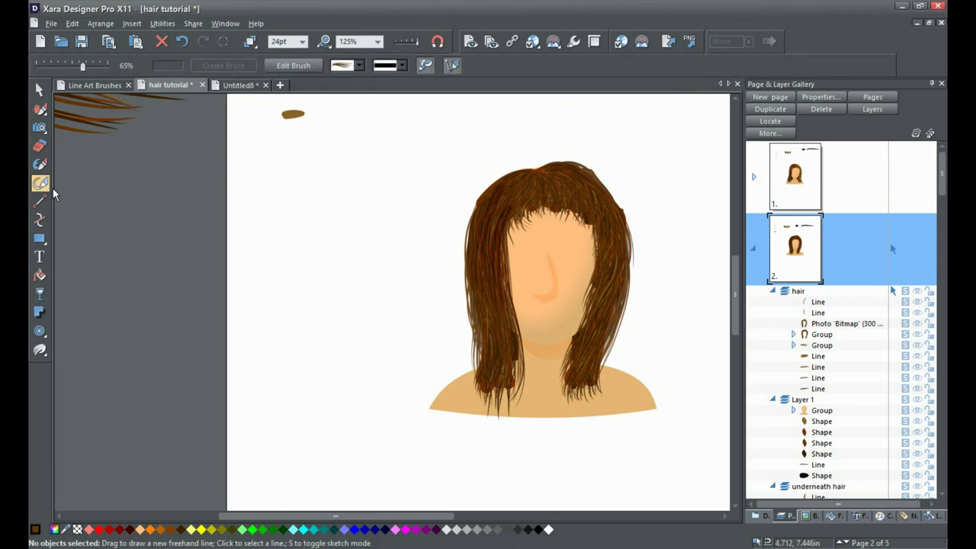
pyautogui.press('Tab')
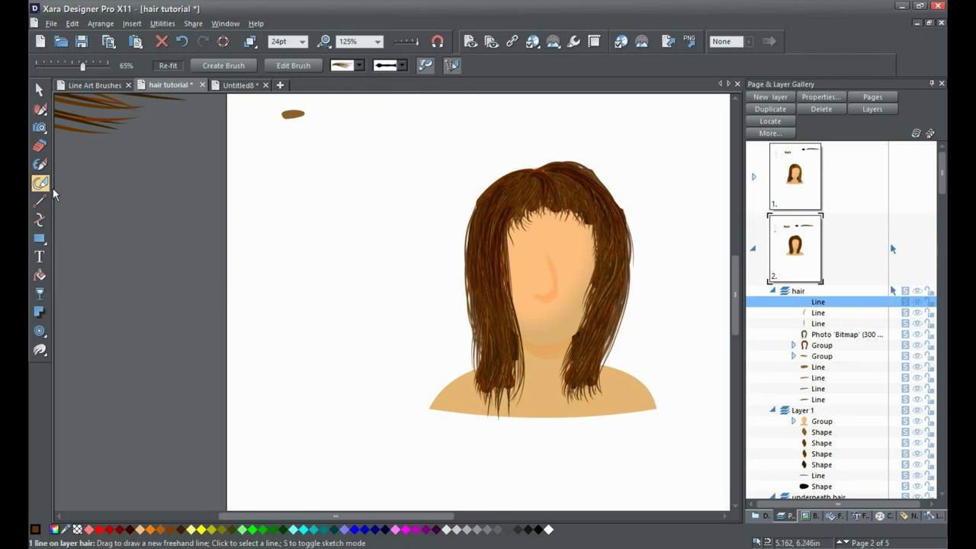
pyautogui.moveTo(465, 229); pyautogui.dragTo(526, 222)
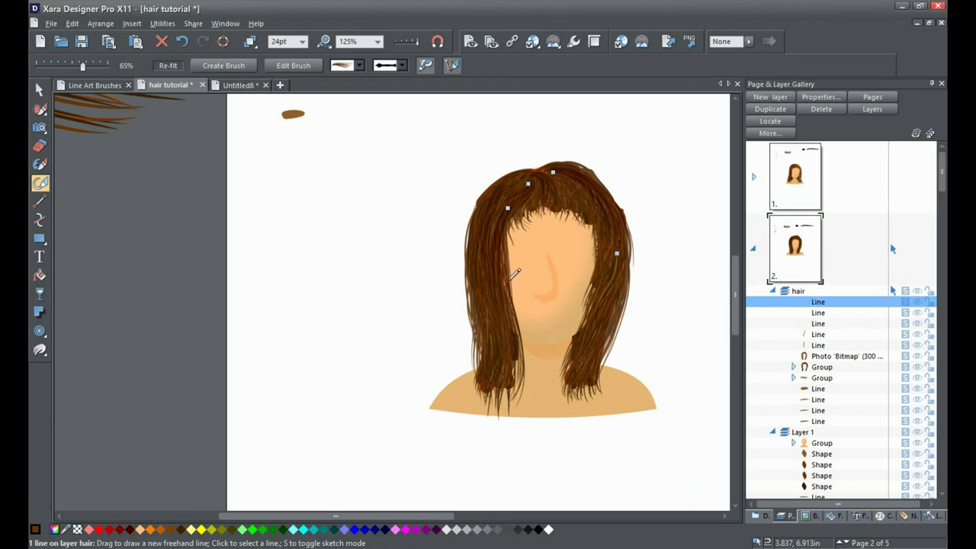
pyautogui.moveTo(499, 298); pyautogui.dragTo(503, 381)
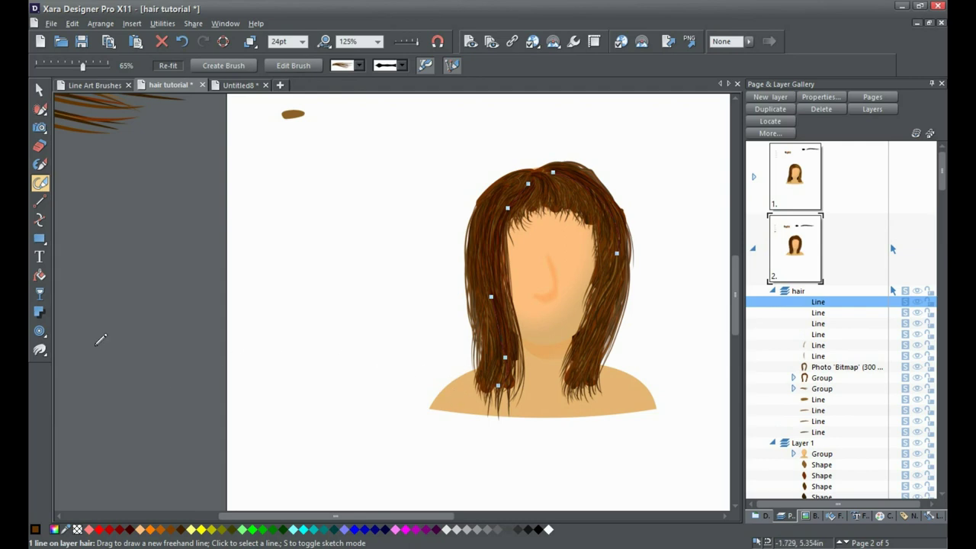
pyautogui.click(147, 329)
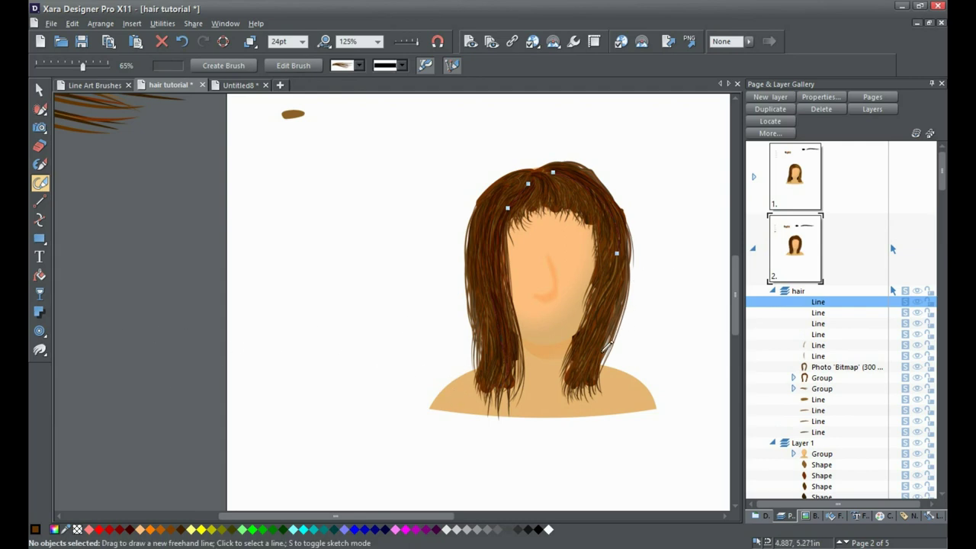
pyautogui.moveTo(612, 287)
pyautogui.mouseDown()
pyautogui.moveTo(593, 378)
pyautogui.moveTo(590, 369)
pyautogui.mouseUp()
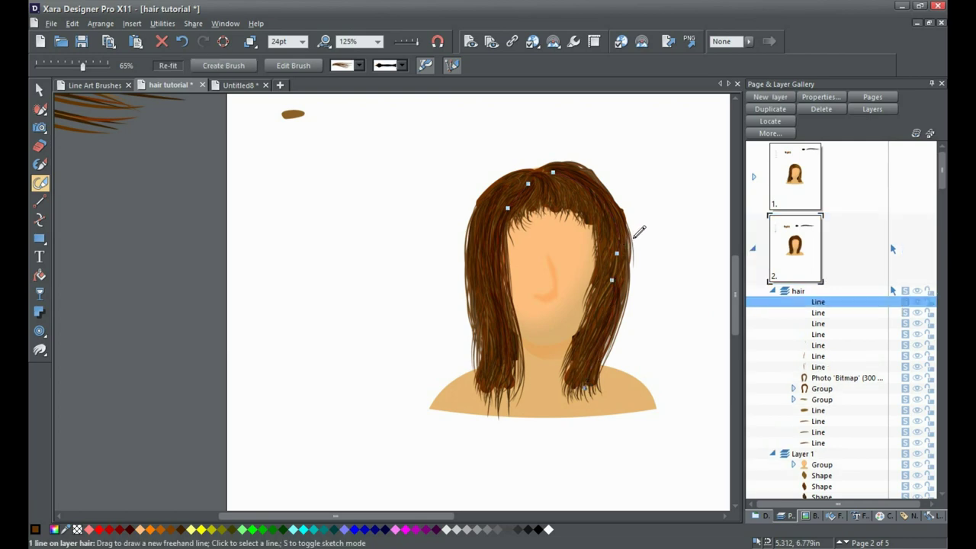
pyautogui.moveTo(568, 177)
pyautogui.mouseDown()
pyautogui.moveTo(588, 186)
pyautogui.moveTo(593, 219)
pyautogui.mouseUp()
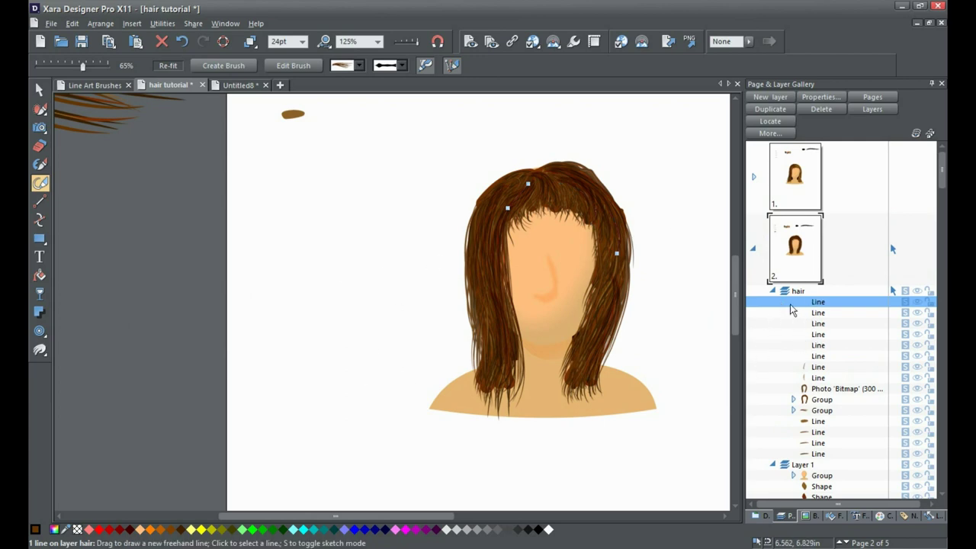
# - Go to page 3 and change the default transparency type to Screen (Bleach)
pyautogui.click(754, 249)
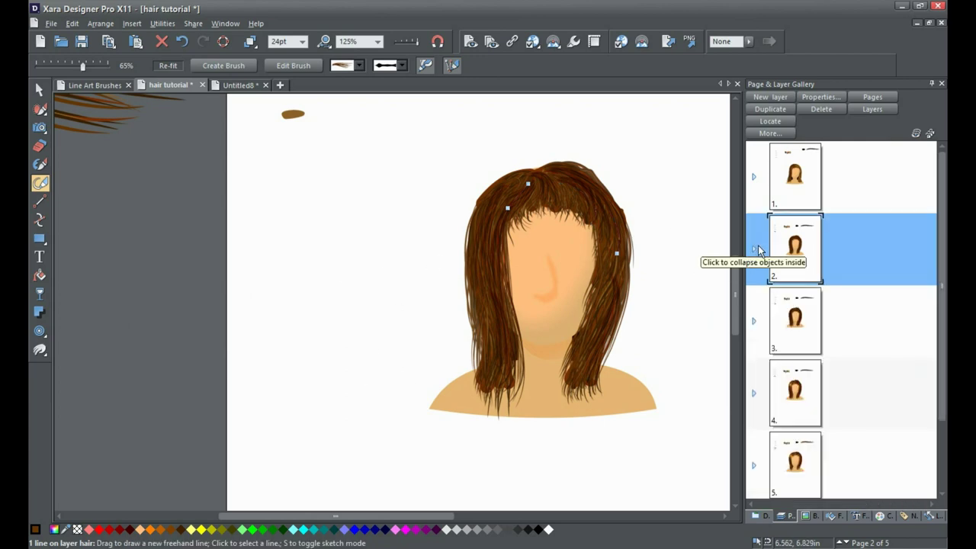
pyautogui.click(803, 305)
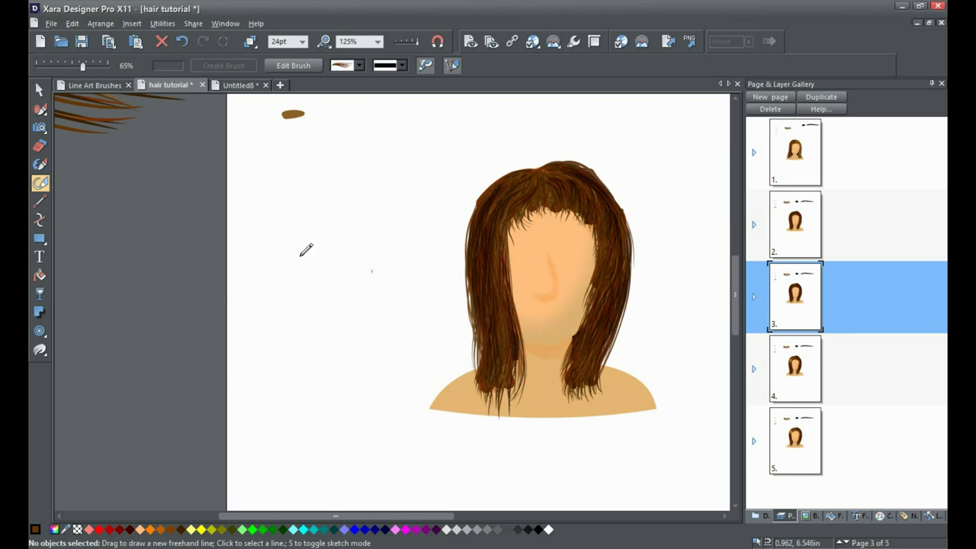
pyautogui.click(40, 294)
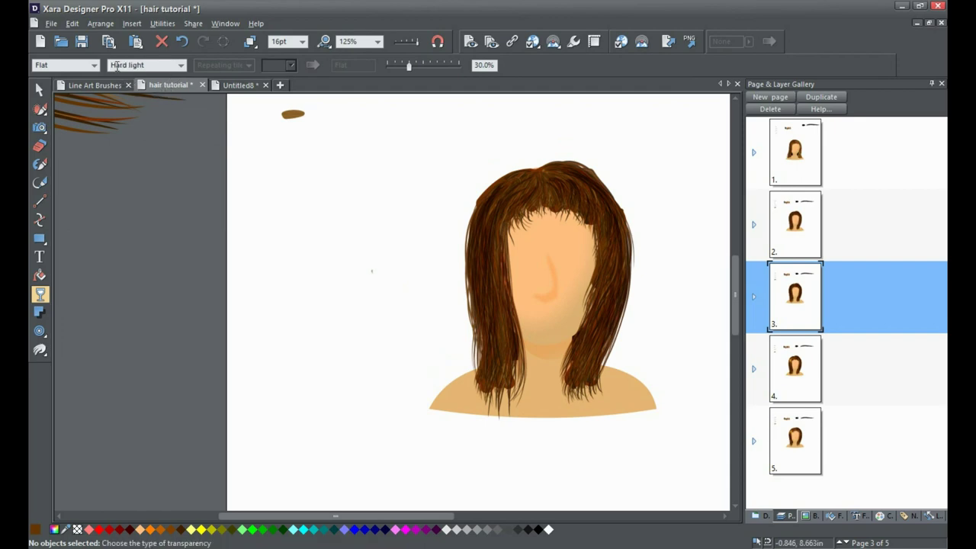
pyautogui.click(182, 64)
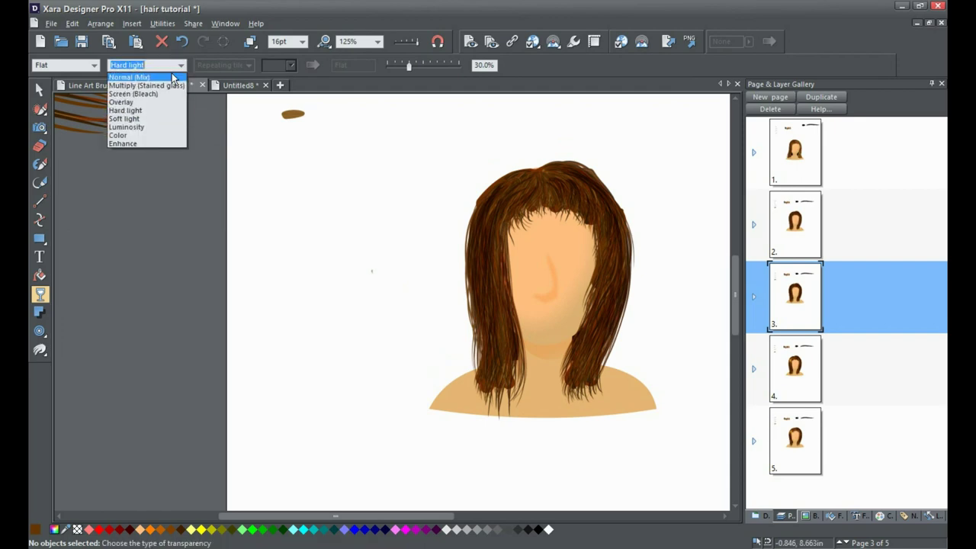
pyautogui.click(160, 94)
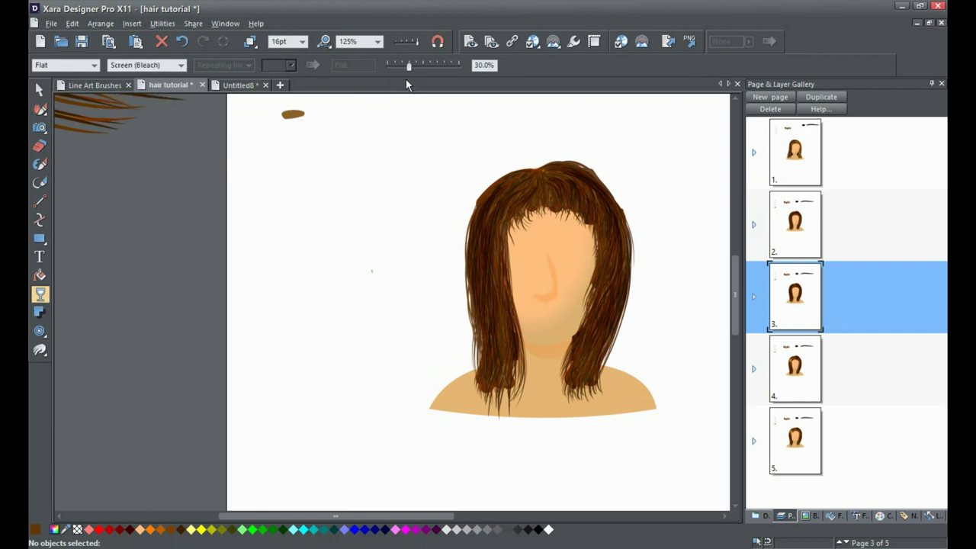
# - Draw 24 pt freehand highlight strands down the left-hand hair and along the inner edge of the right-hand hair
pyautogui.click(302, 42)
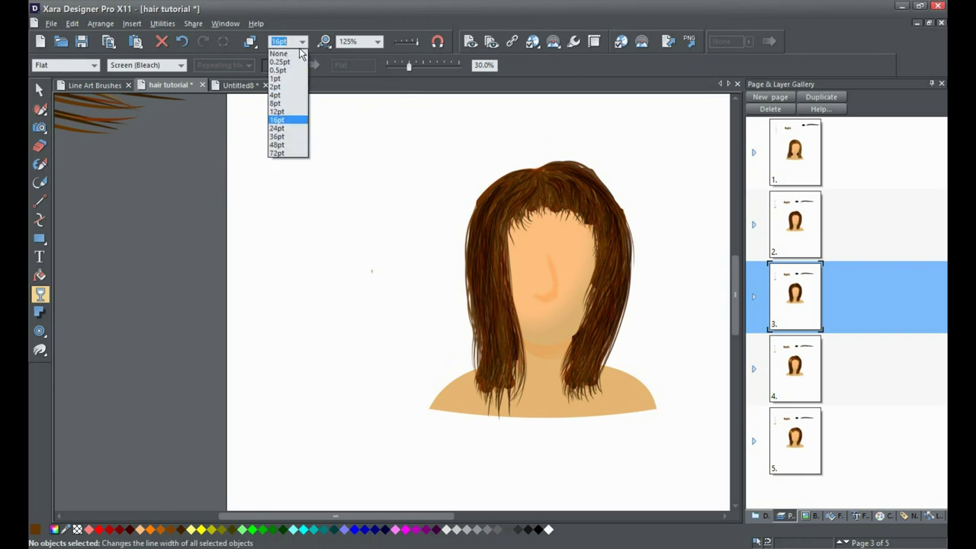
pyautogui.click(297, 130)
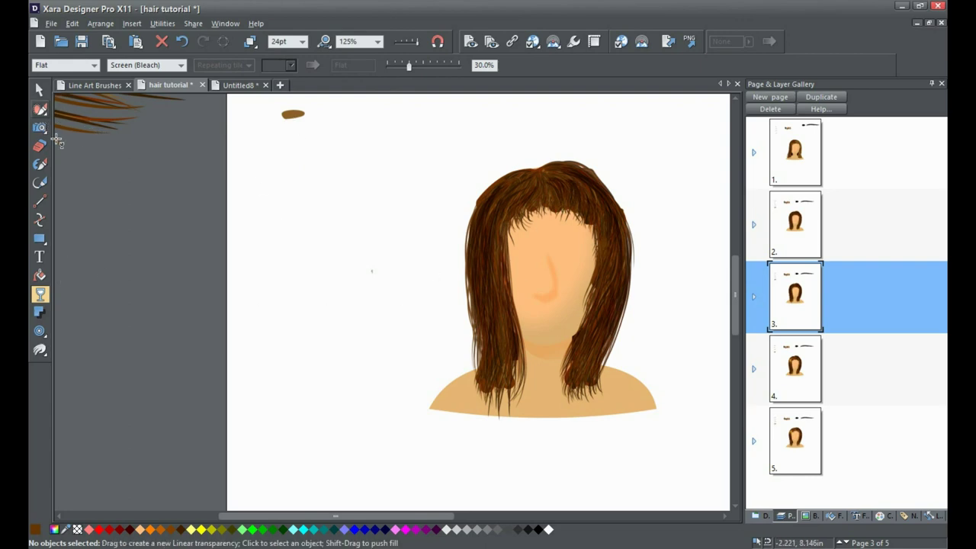
pyautogui.click(41, 184)
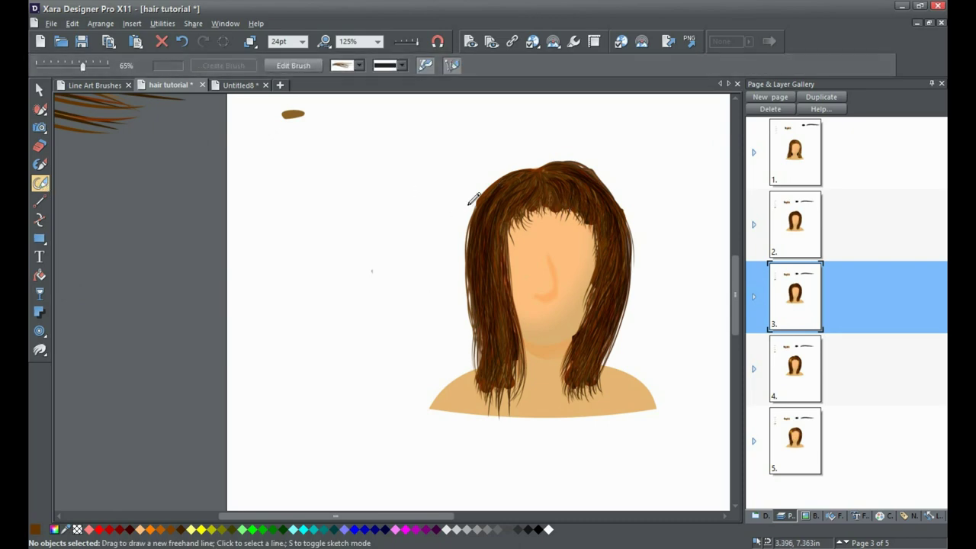
pyautogui.moveTo(503, 187)
pyautogui.mouseDown()
pyautogui.moveTo(493, 221)
pyautogui.moveTo(497, 279)
pyautogui.moveTo(515, 236)
pyautogui.mouseUp()
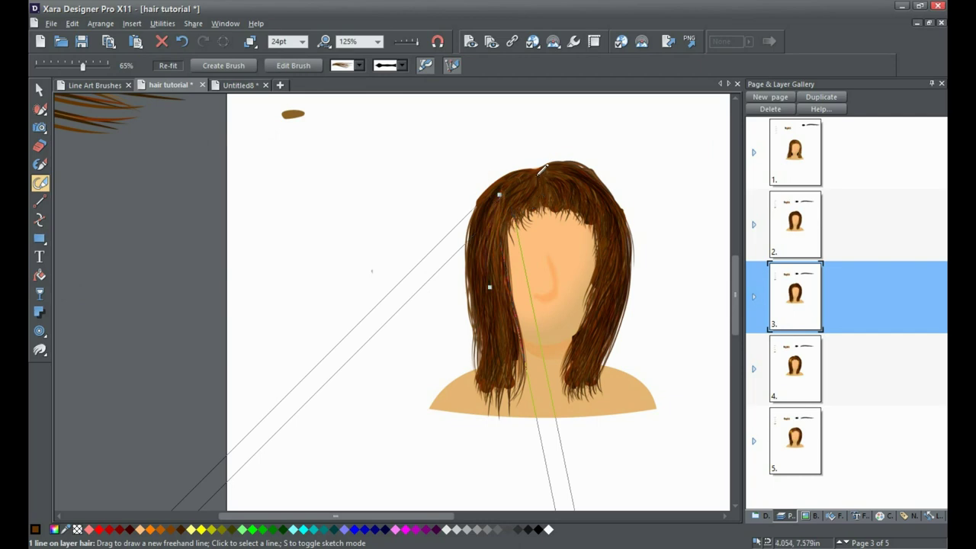
pyautogui.moveTo(500, 192)
pyautogui.mouseDown()
pyautogui.moveTo(479, 236)
pyautogui.moveTo(490, 284)
pyautogui.mouseUp()
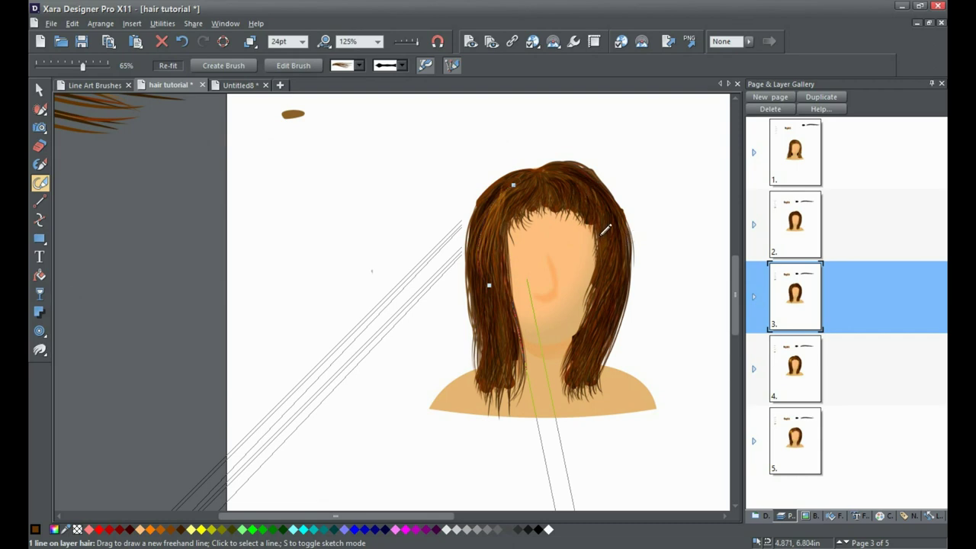
pyautogui.moveTo(608, 231); pyautogui.dragTo(591, 324)
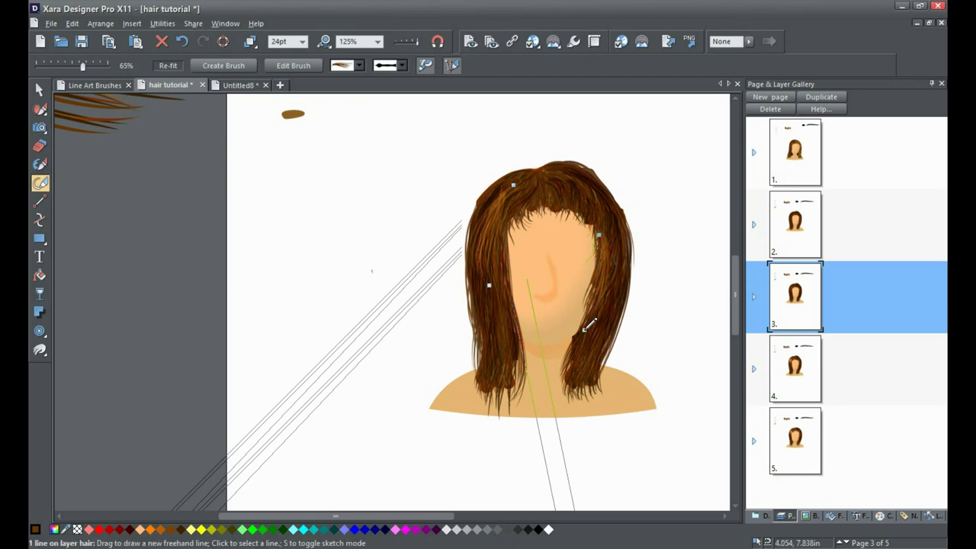
# - Set the line width to 12 pt and draw a thinner freehand highlight strand over the fringe
pyautogui.click(302, 41)
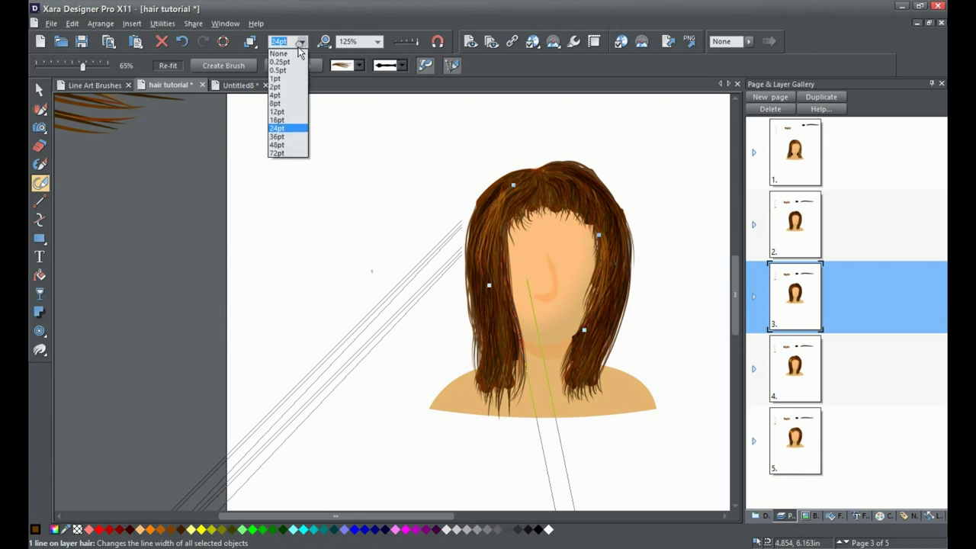
pyautogui.click(293, 113)
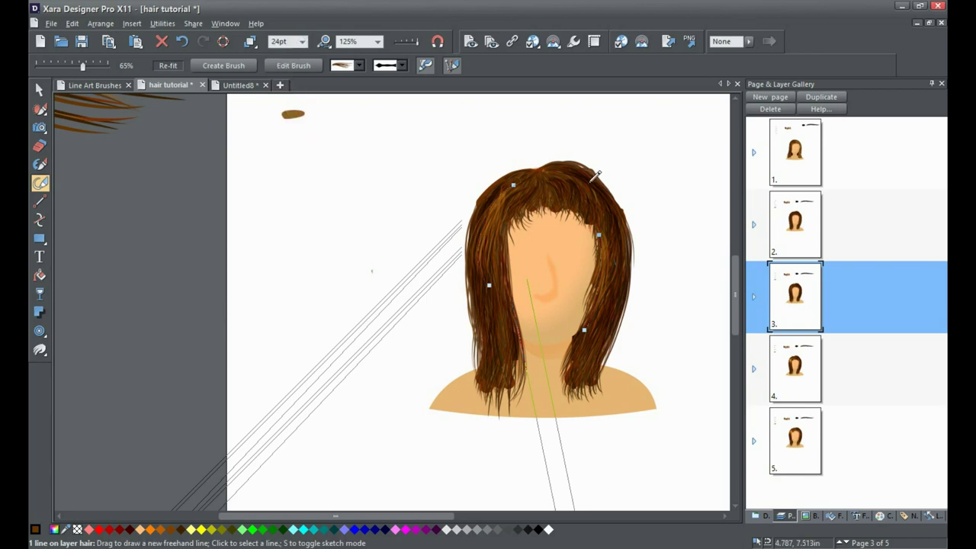
pyautogui.moveTo(571, 188)
pyautogui.mouseDown()
pyautogui.moveTo(571, 196)
pyautogui.moveTo(568, 183)
pyautogui.mouseUp()
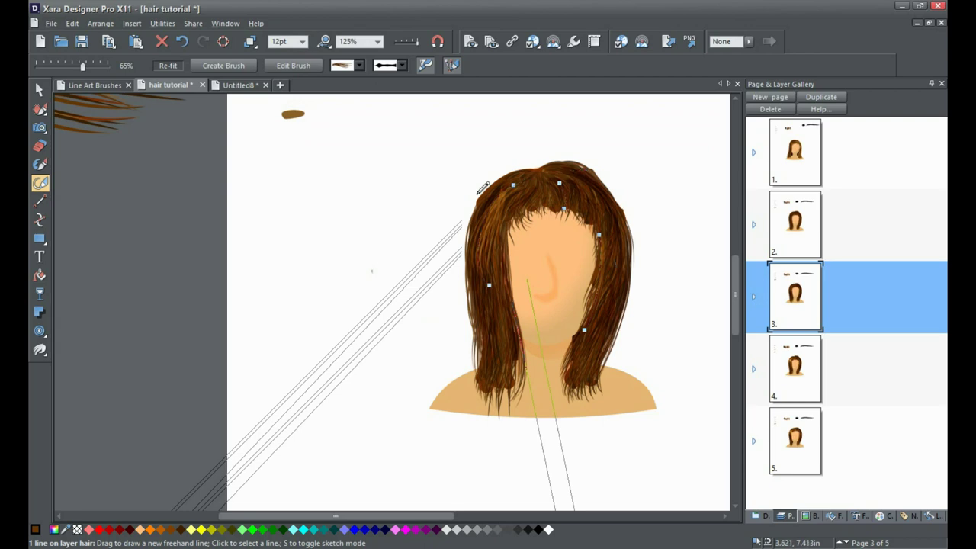
# - Draw another 12 pt freehand highlight strand from the parting down over the fringe
pyautogui.press('Escape')
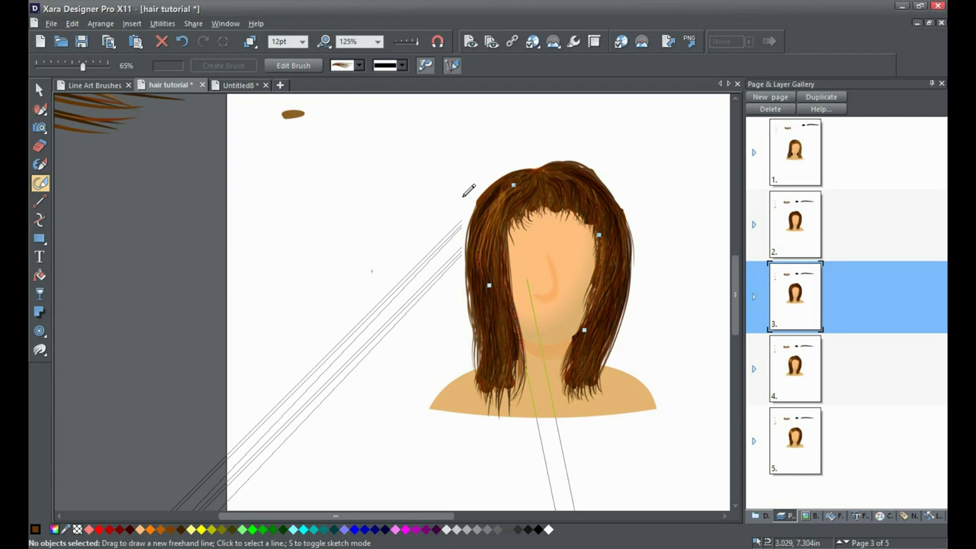
pyautogui.moveTo(541, 173); pyautogui.dragTo(528, 207)
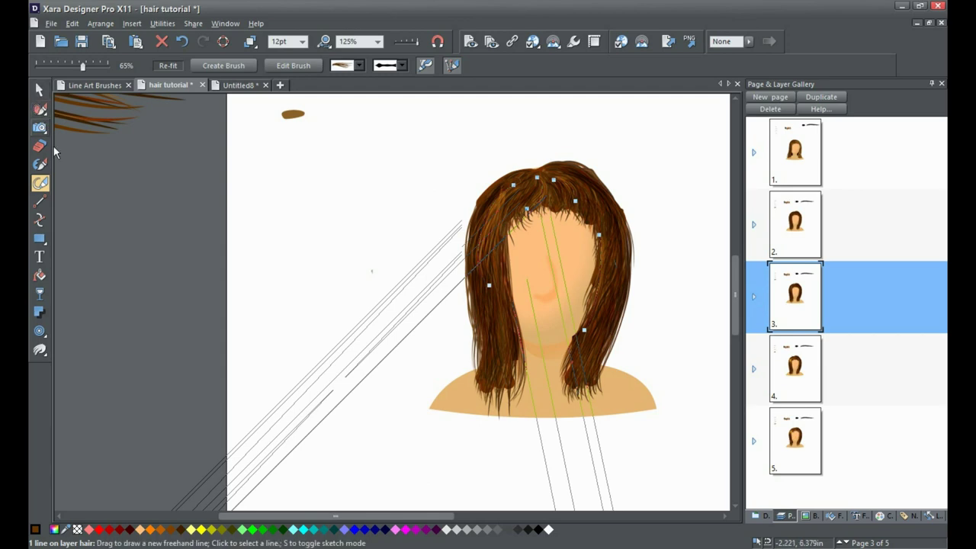
# - Set the line width to 4 pt and the default Screen (Bleach) transparency to 9% for the freehand strands
pyautogui.click(40, 293)
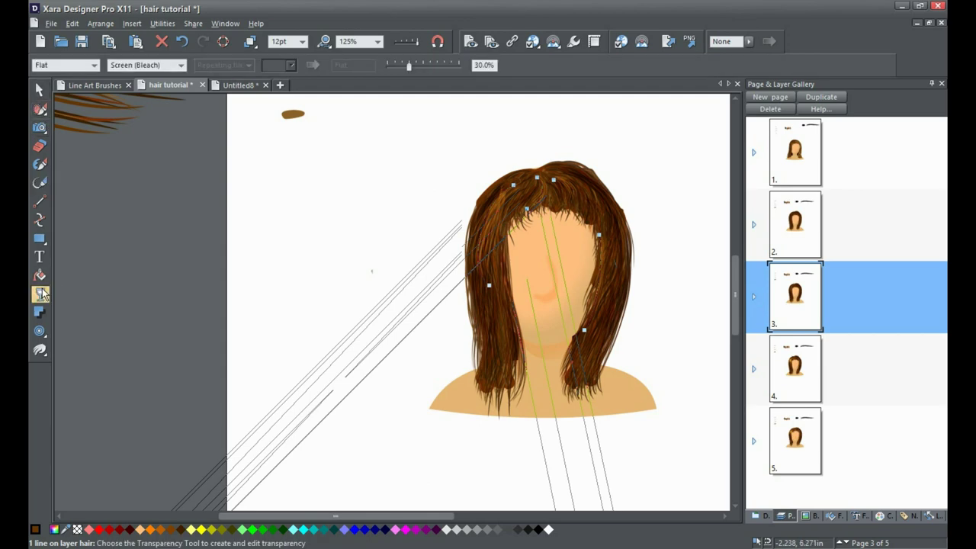
pyautogui.click(302, 41)
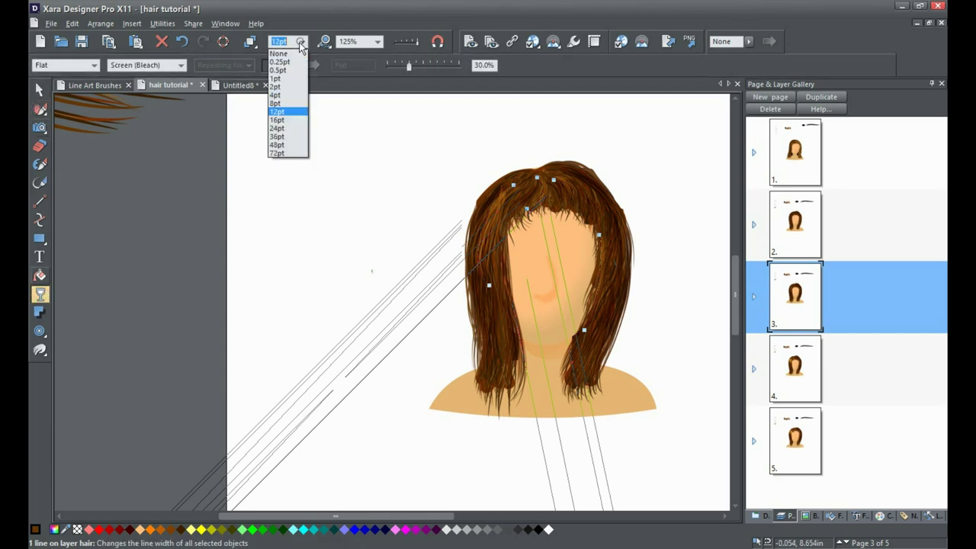
pyautogui.click(289, 95)
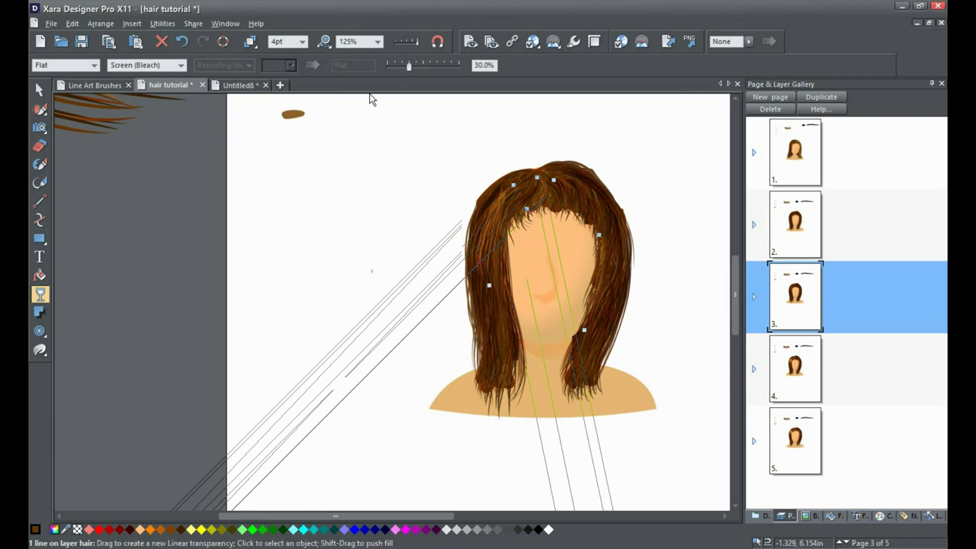
pyautogui.click(124, 284)
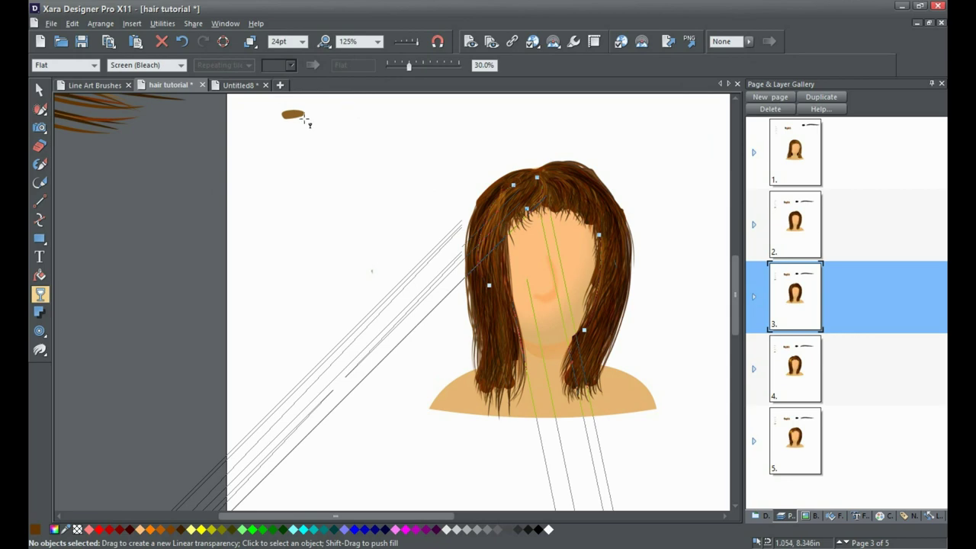
pyautogui.moveTo(408, 68); pyautogui.dragTo(399, 70)
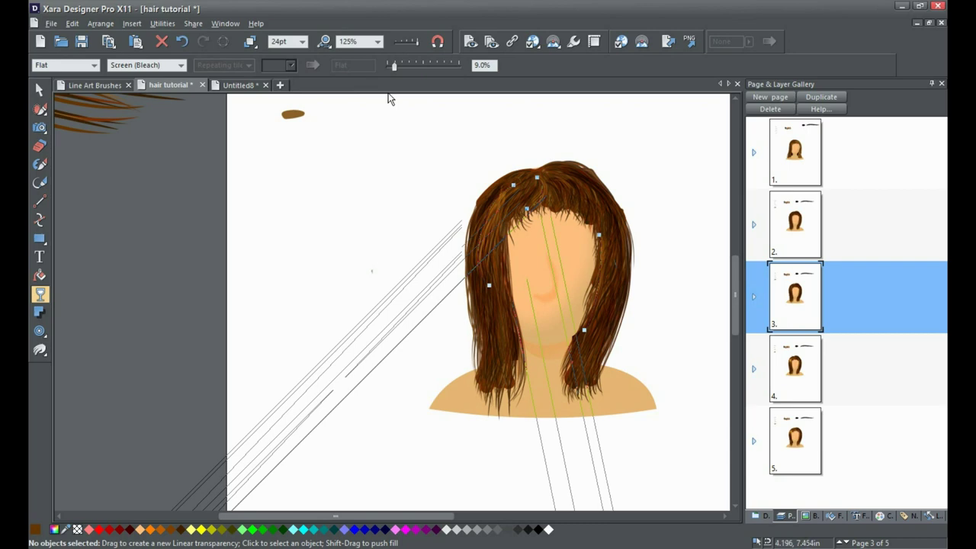
pyautogui.click(42, 186)
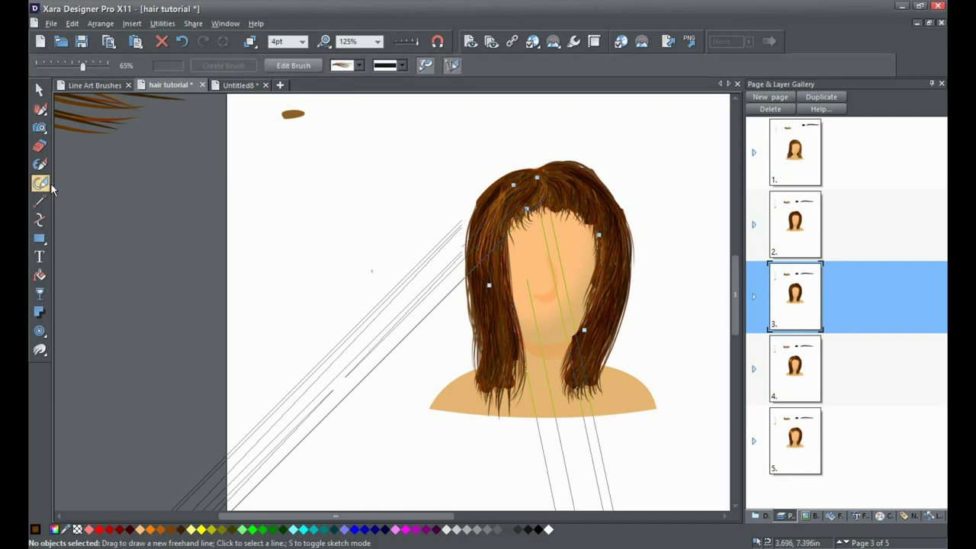
# - Draw fine 4 pt freehand highlight strands down the upper part of the left-hand hair
pyautogui.click(56, 177)
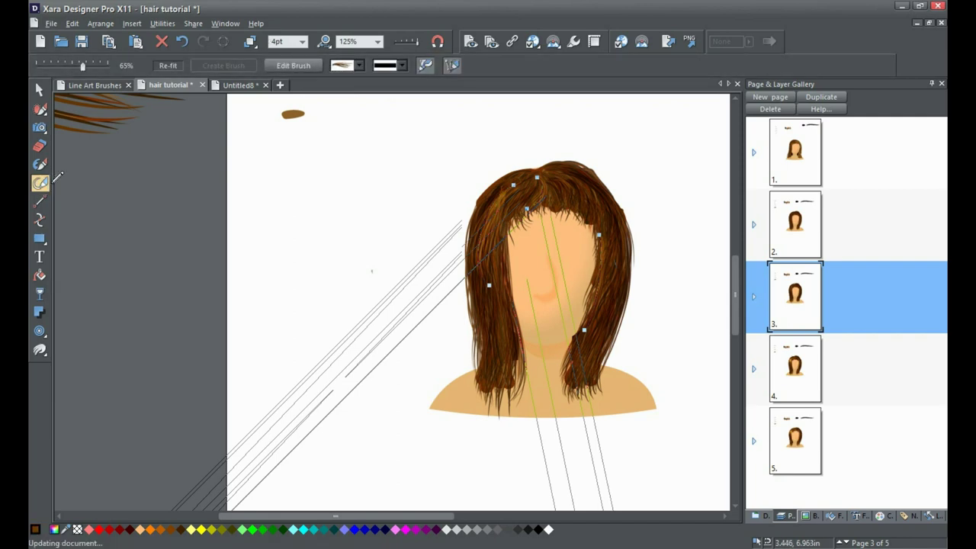
pyautogui.moveTo(56, 177); pyautogui.dragTo(57, 175)
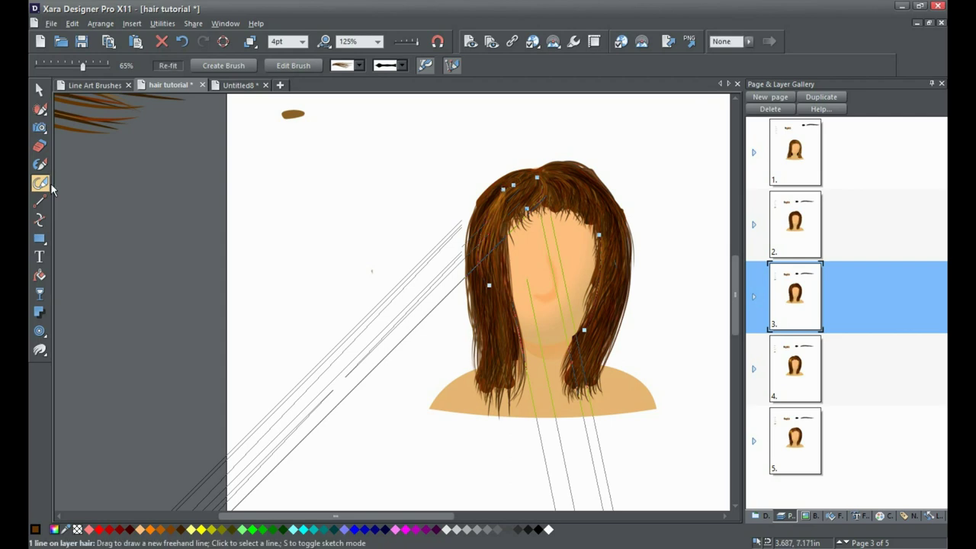
pyautogui.moveTo(506, 203); pyautogui.dragTo(497, 207)
pyautogui.moveTo(494, 199)
pyautogui.mouseDown()
pyautogui.moveTo(486, 233)
pyautogui.moveTo(504, 201)
pyautogui.mouseUp()
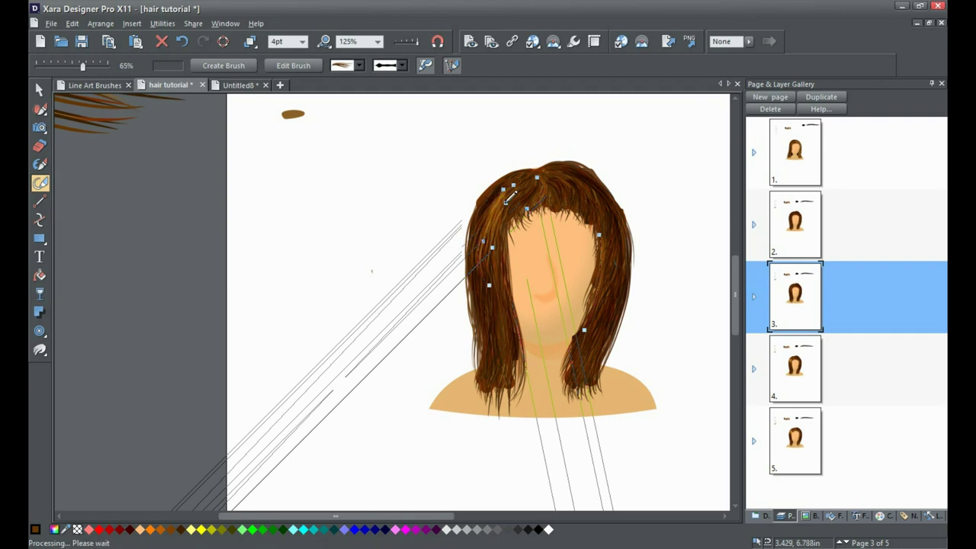
pyautogui.moveTo(508, 200)
pyautogui.mouseDown()
pyautogui.moveTo(499, 229)
pyautogui.moveTo(508, 202)
pyautogui.mouseUp()
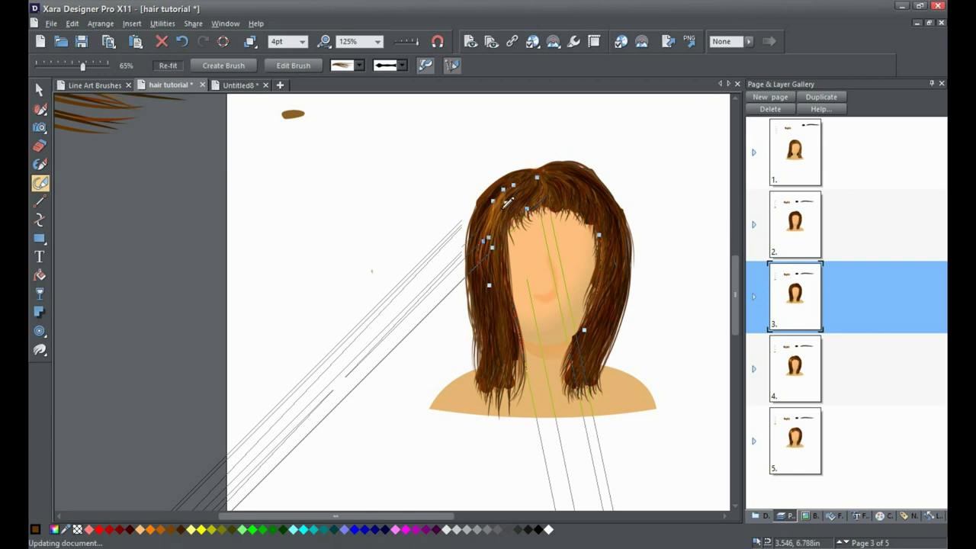
# - Draw fine 4 pt freehand highlight strands over the fringe and along the inner edge of the right-hand hair
pyautogui.moveTo(544, 174); pyautogui.dragTo(534, 203)
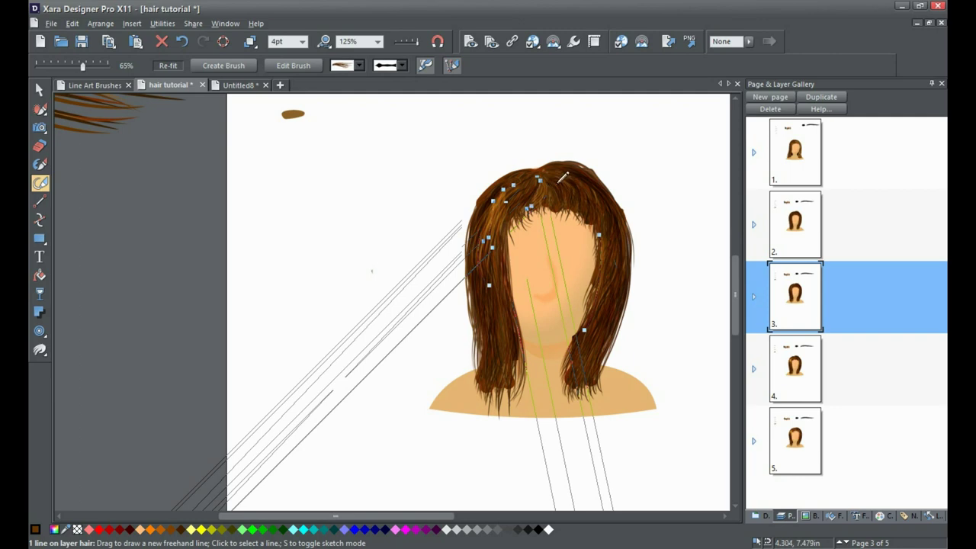
pyautogui.moveTo(554, 174); pyautogui.dragTo(579, 183)
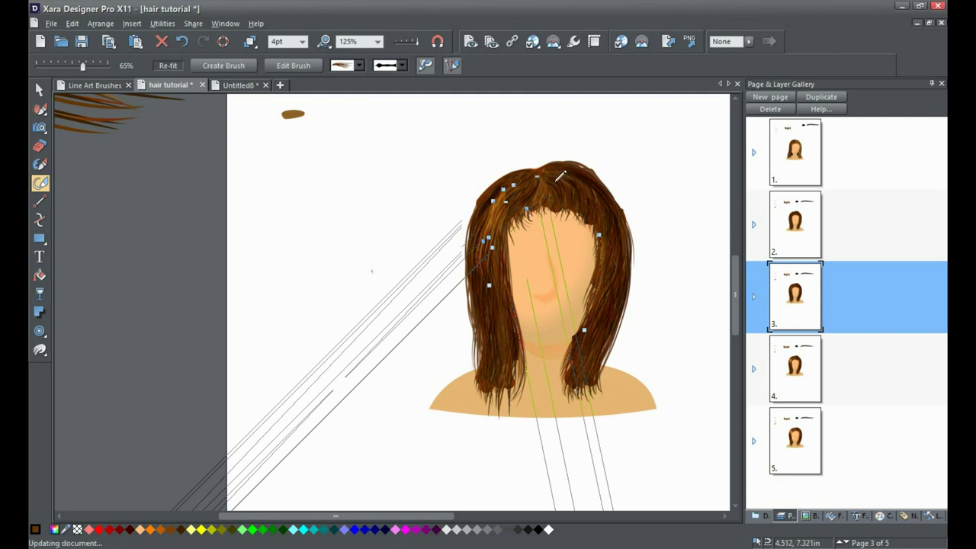
pyautogui.moveTo(565, 174); pyautogui.dragTo(578, 200)
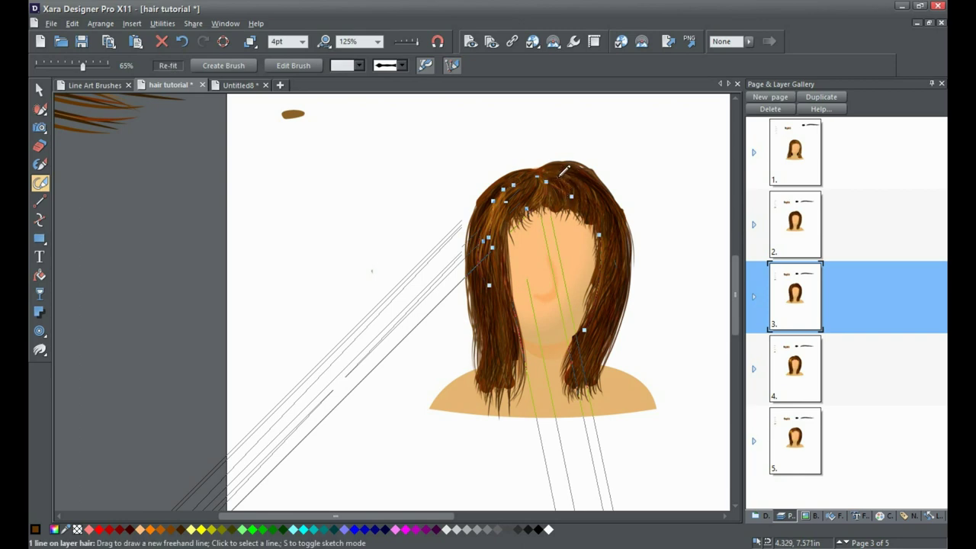
pyautogui.moveTo(565, 175); pyautogui.dragTo(569, 167)
pyautogui.moveTo(608, 241); pyautogui.dragTo(594, 301)
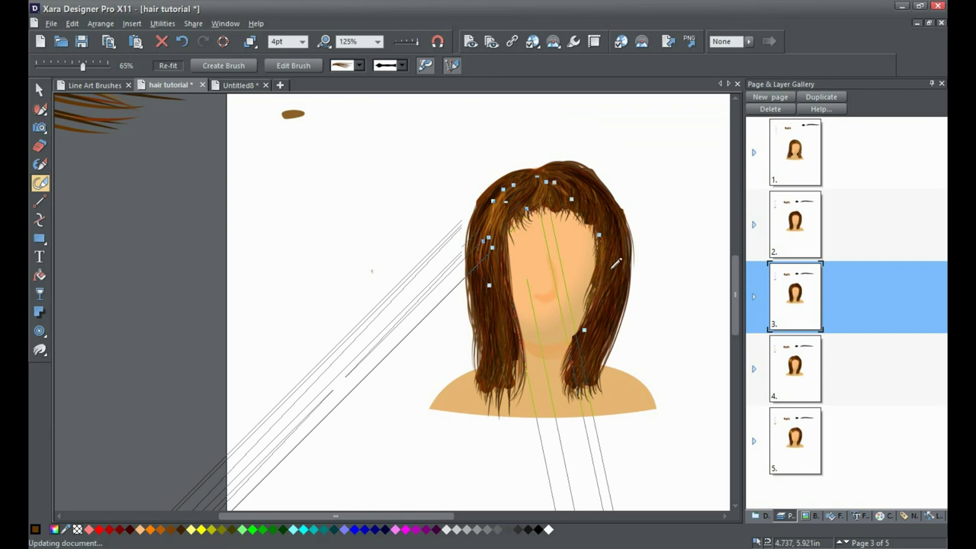
pyautogui.moveTo(603, 242); pyautogui.dragTo(587, 317)
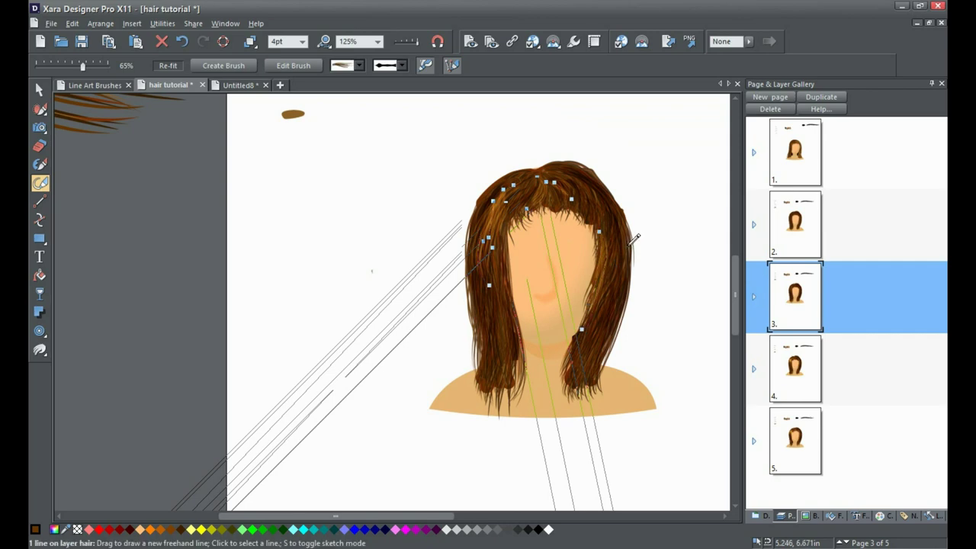
# - Add more 4 pt freehand highlight strands between the crown and the upper left-hand hair
pyautogui.moveTo(503, 241); pyautogui.dragTo(494, 204)
pyautogui.moveTo(497, 184); pyautogui.dragTo(482, 218)
pyautogui.moveTo(484, 213); pyautogui.dragTo(499, 182)
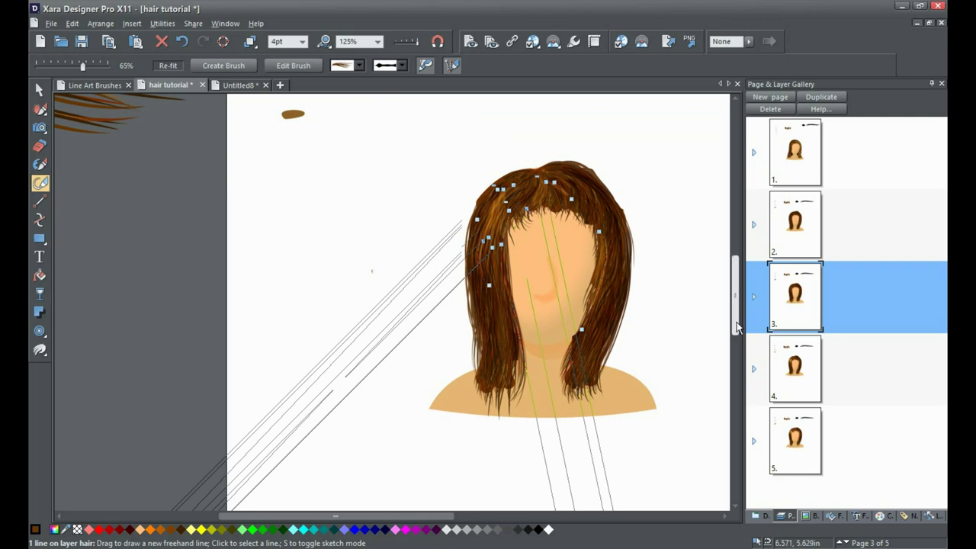
pyautogui.scroll(4, 737, 305)
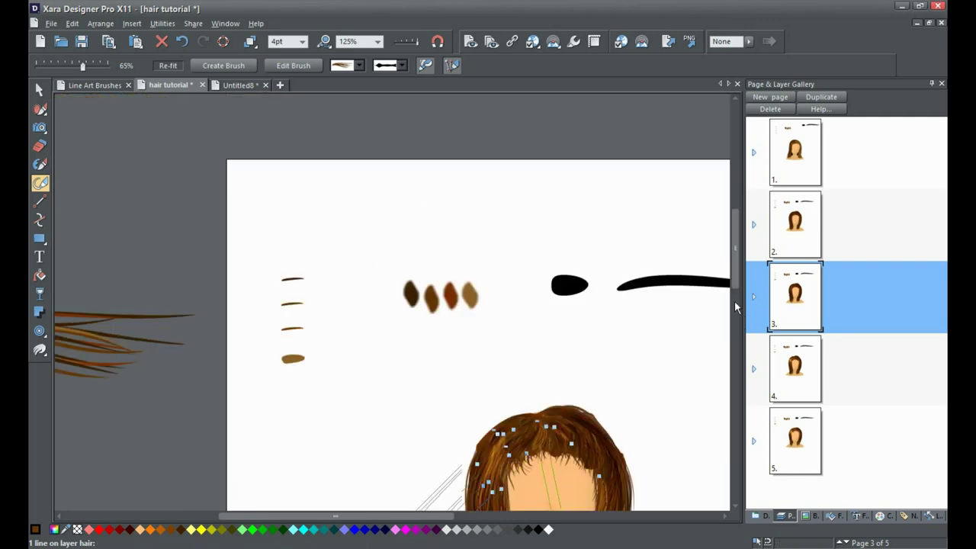
pyautogui.moveTo(737, 283)
pyautogui.mouseDown()
pyautogui.moveTo(736, 256)
pyautogui.moveTo(732, 330)
pyautogui.mouseUp()
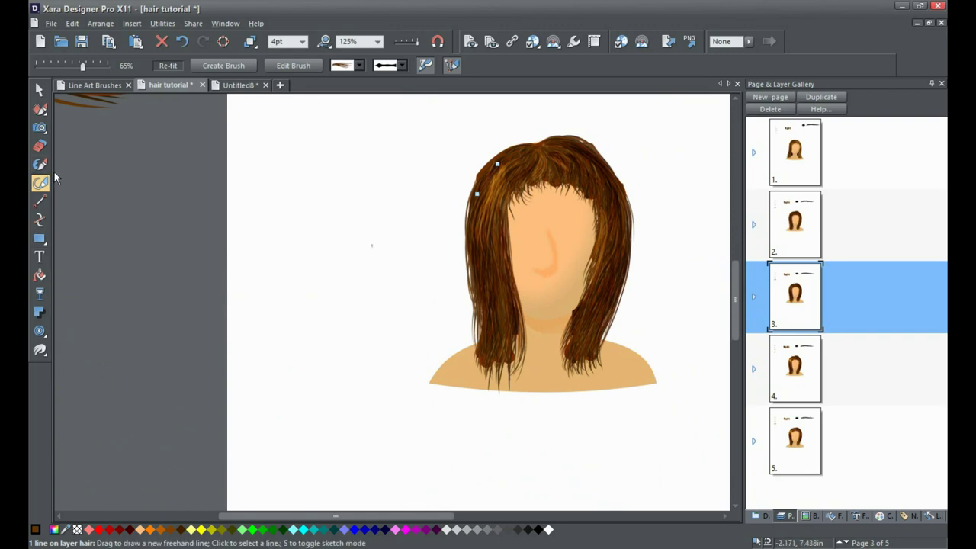
# - Select the highlight strands on the upper left-hand hair, clone them in place several times to brighten the shine, and nudge the top copies slightly left
pyautogui.click(38, 90)
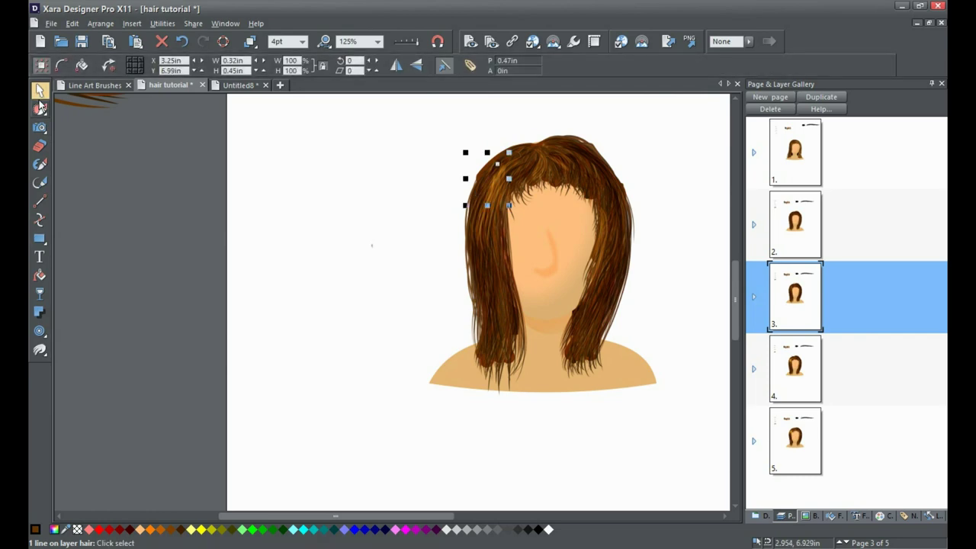
pyautogui.moveTo(39, 107)
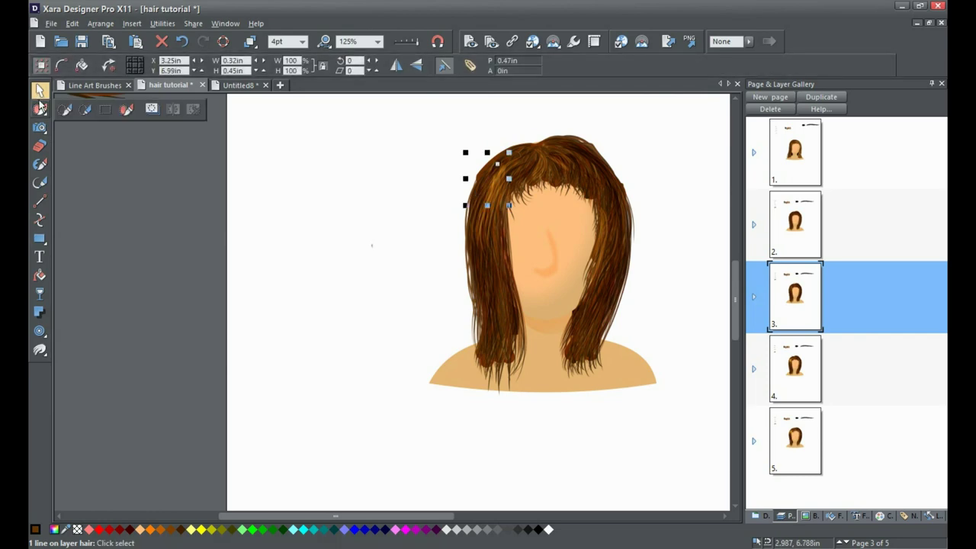
pyautogui.click(40, 107)
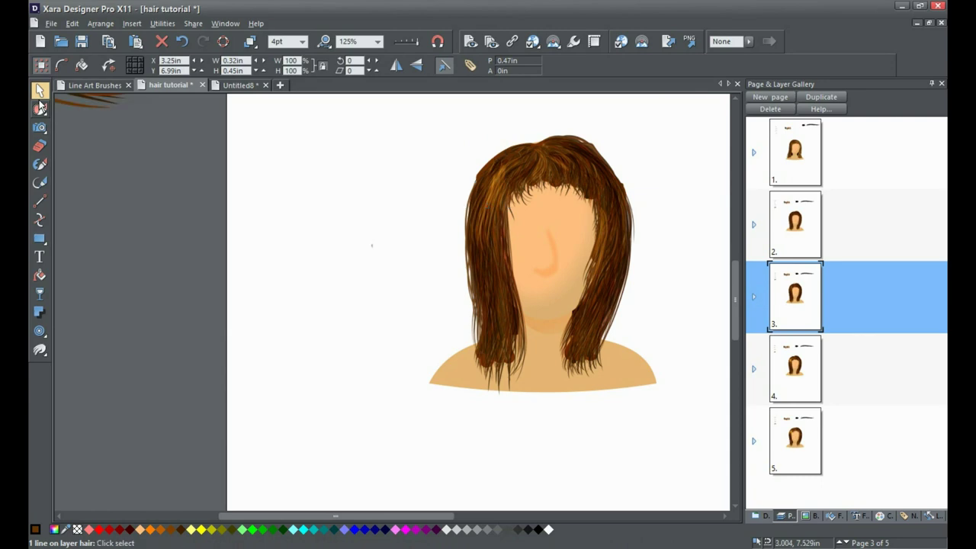
pyautogui.moveTo(456, 152); pyautogui.dragTo(526, 239)
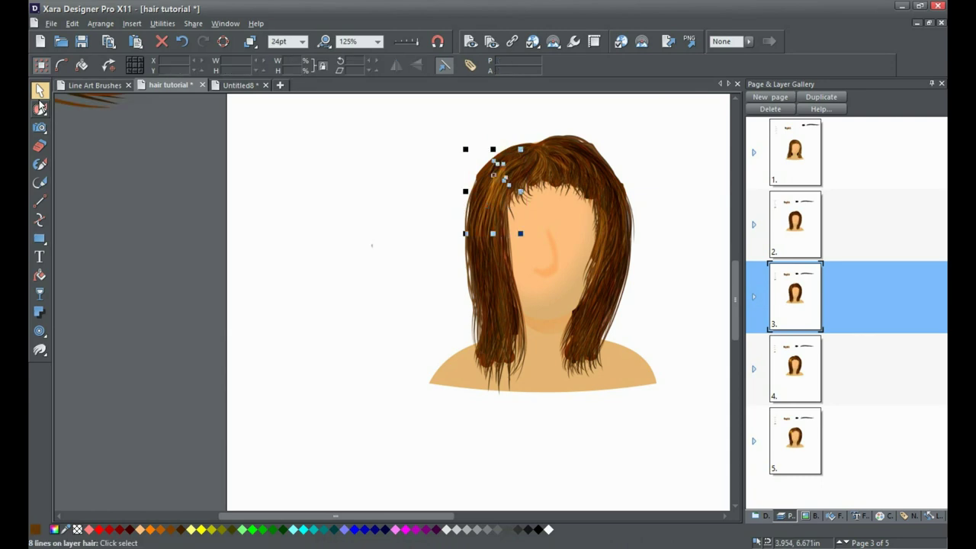
pyautogui.click(40, 107)
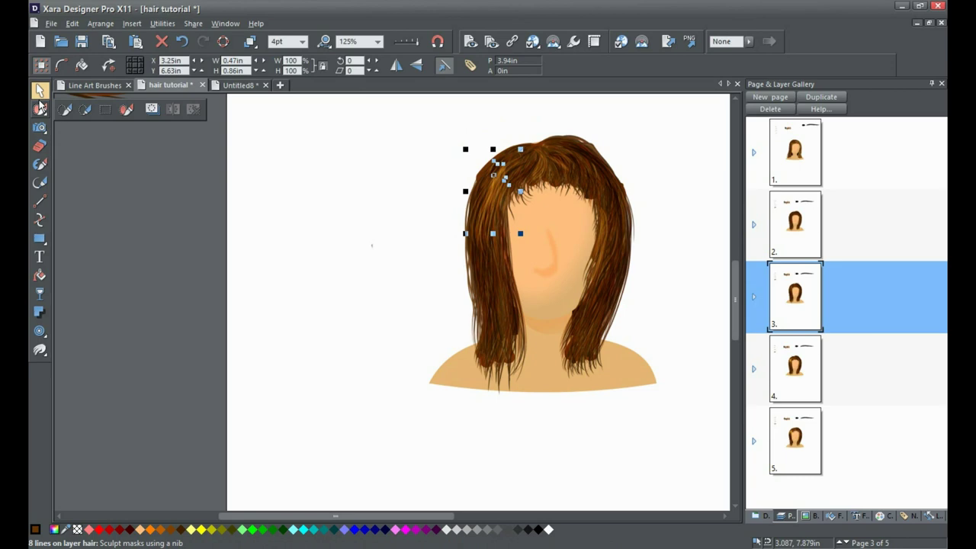
pyautogui.click(40, 107)
pyautogui.click(40, 107)
pyautogui.click(40, 107)
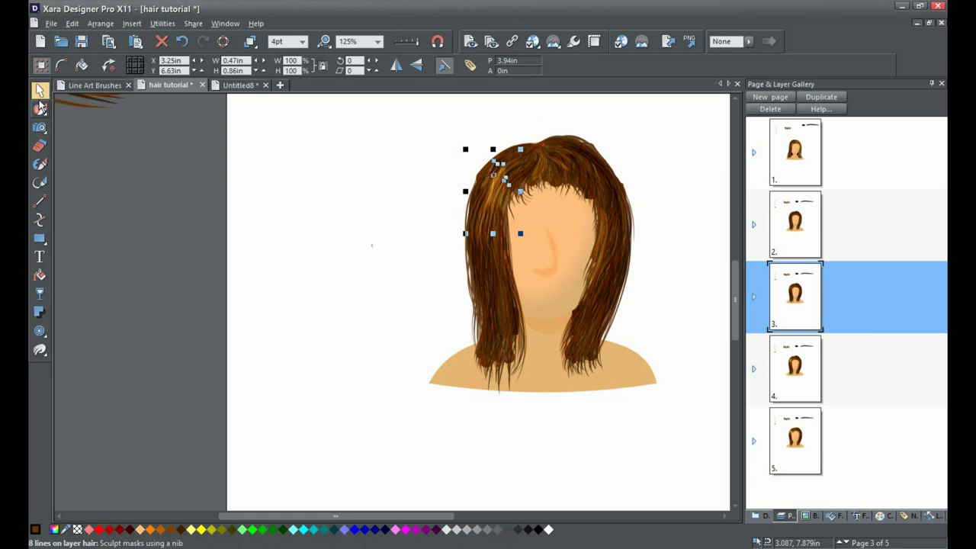
pyautogui.click(40, 107)
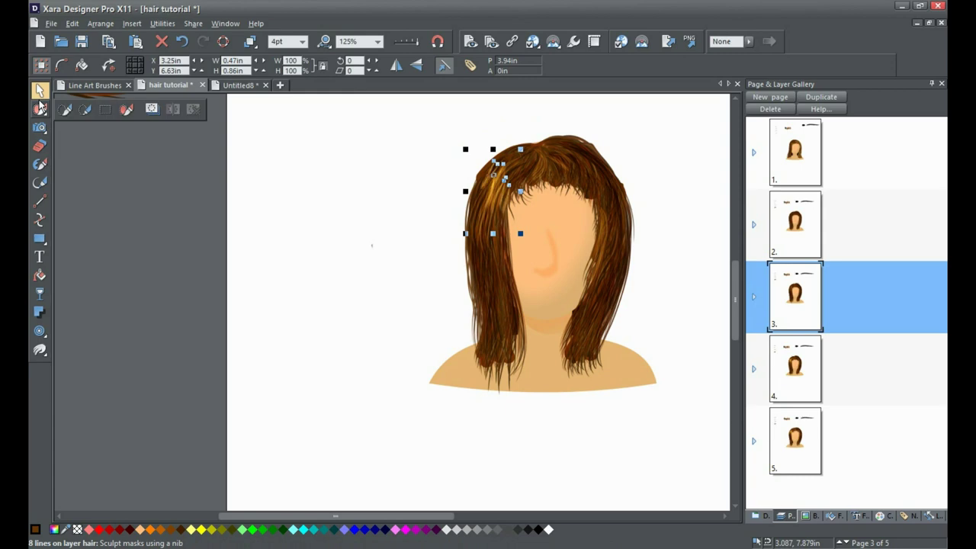
pyautogui.press('Left')
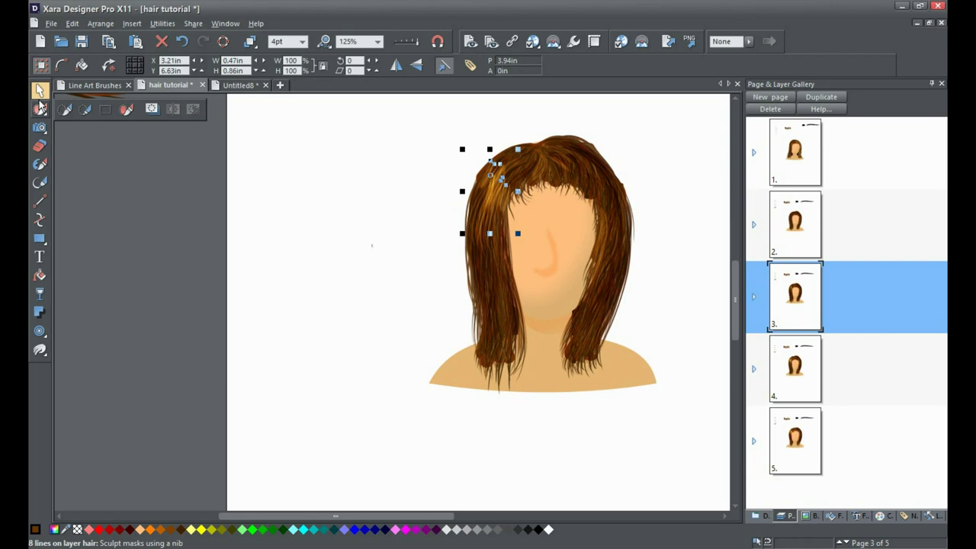
pyautogui.click(409, 232)
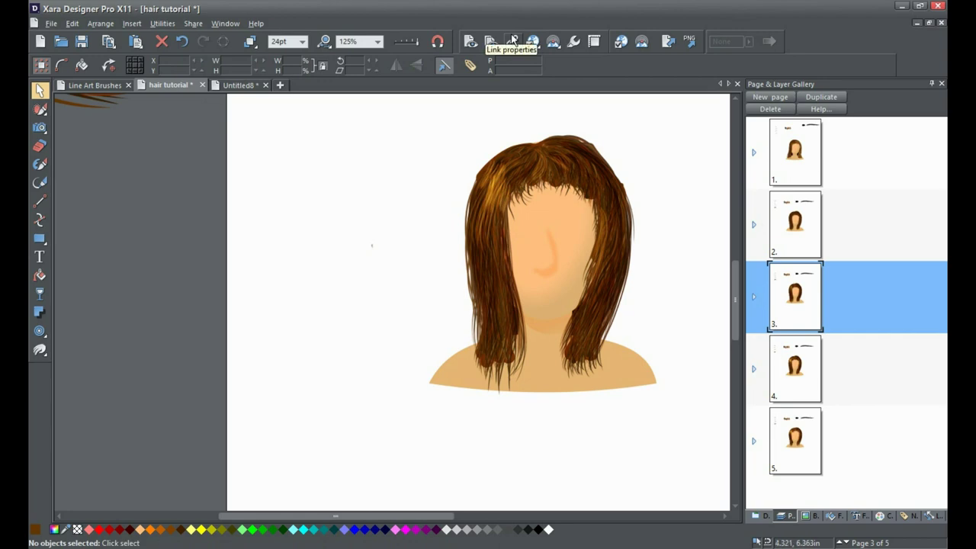
# - Go to page 4 and briefly select the hair artwork to examine how its highlights are layered
pyautogui.click(802, 378)
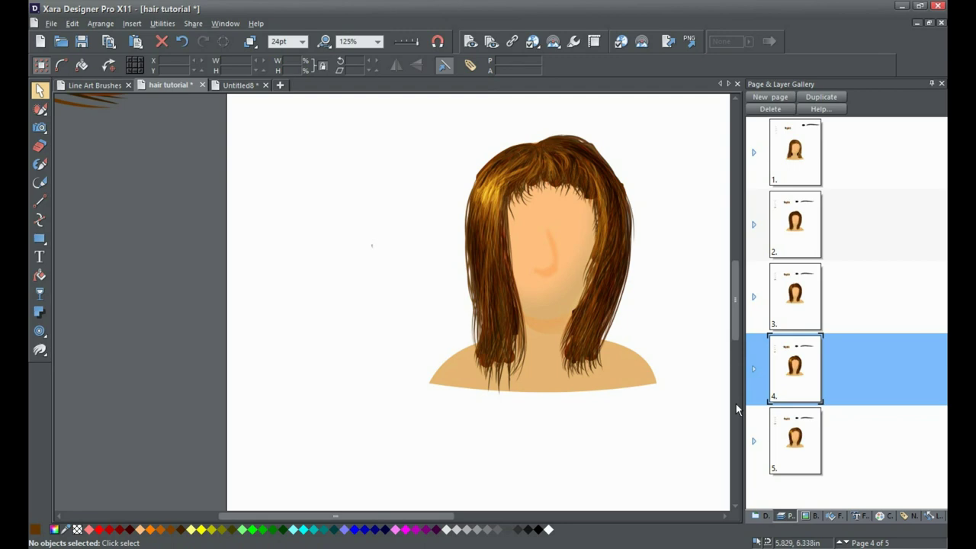
pyautogui.moveTo(492, 359)
pyautogui.mouseDown()
pyautogui.moveTo(496, 348)
pyautogui.moveTo(496, 365)
pyautogui.mouseUp()
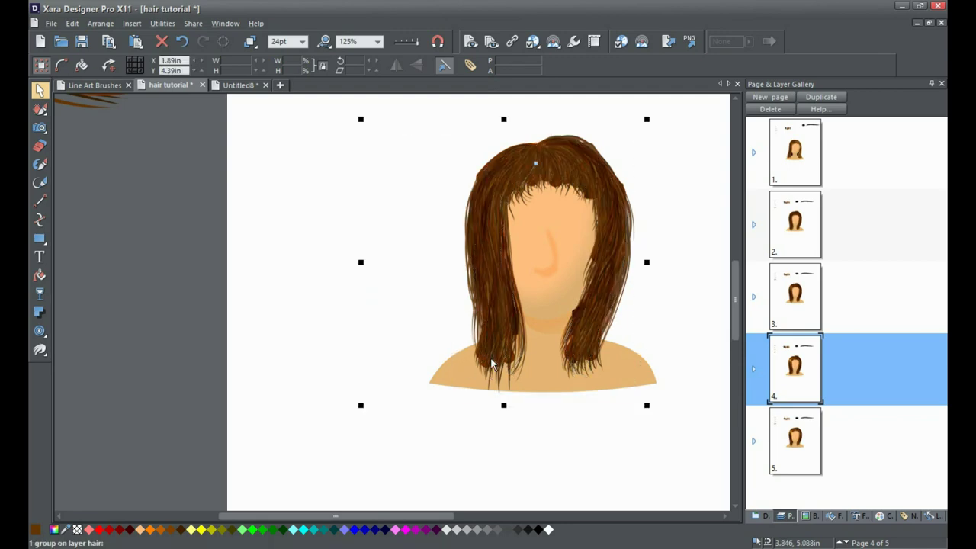
pyautogui.click(347, 344)
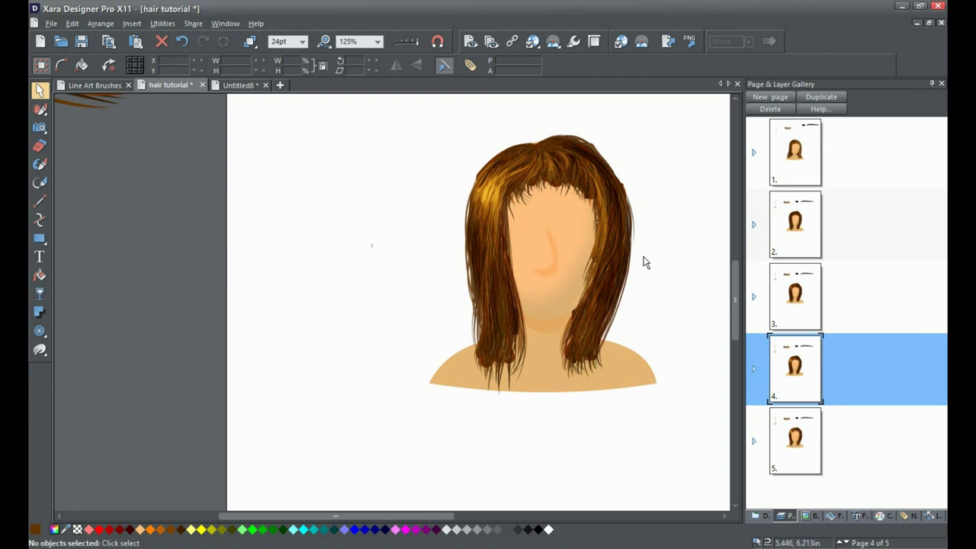
# - Expand page 4's hair layer, select the visible hair group beneath the bitmap photo, and set the Eraser size to 31
pyautogui.click(755, 372)
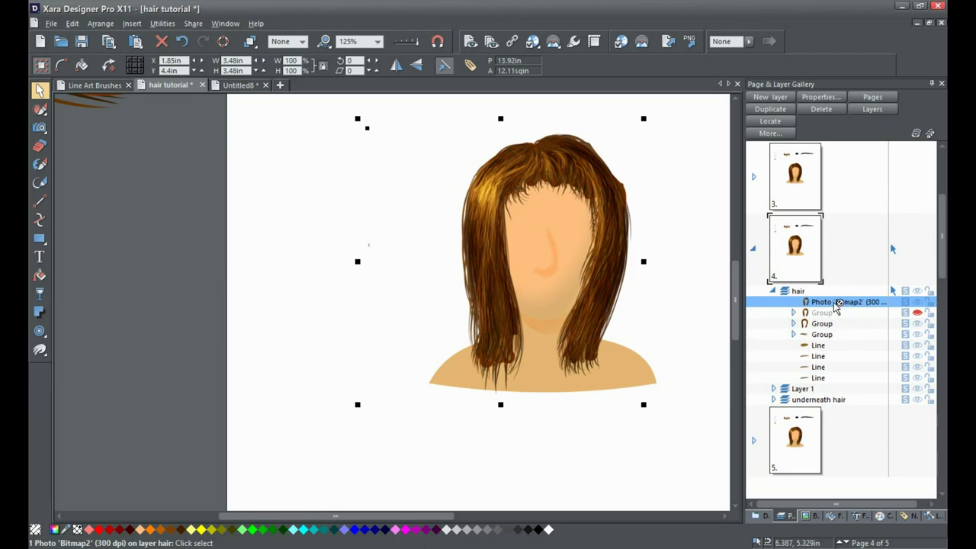
pyautogui.moveTo(818, 315)
pyautogui.click(825, 326)
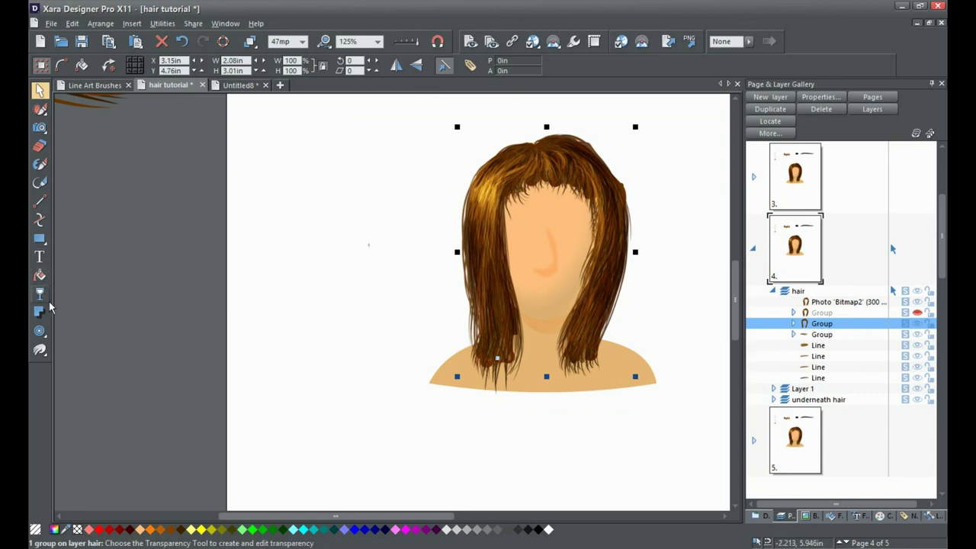
pyautogui.click(40, 147)
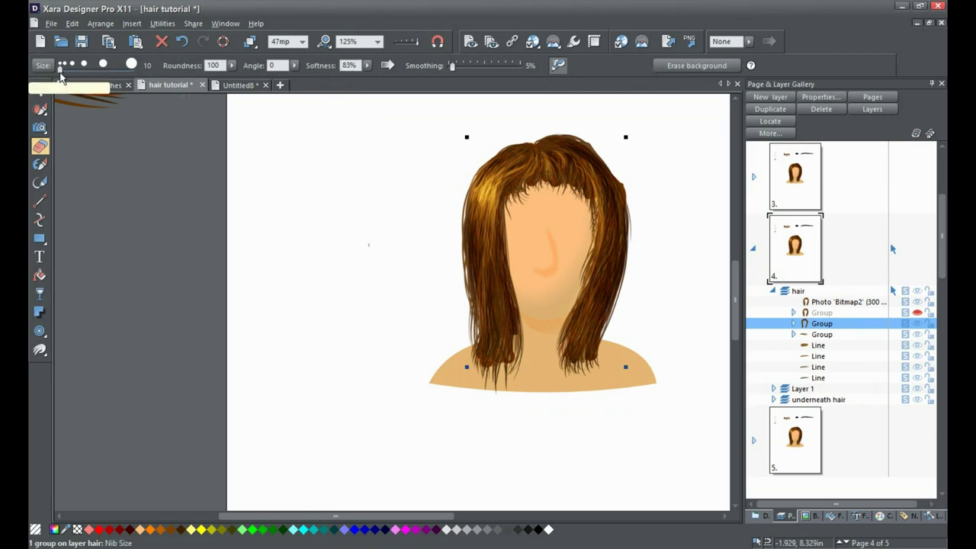
pyautogui.moveTo(64, 67); pyautogui.dragTo(77, 71)
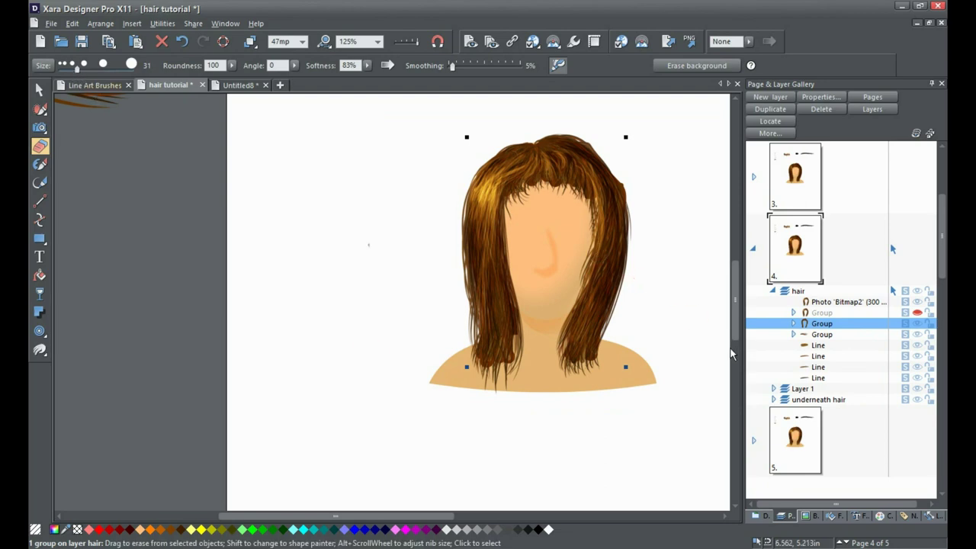
pyautogui.moveTo(794, 330)
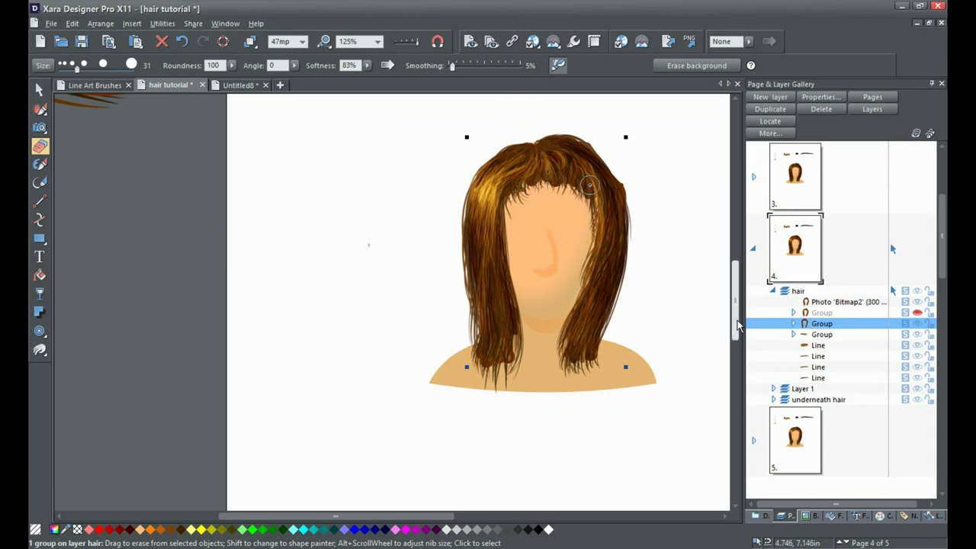
pyautogui.press('F6')
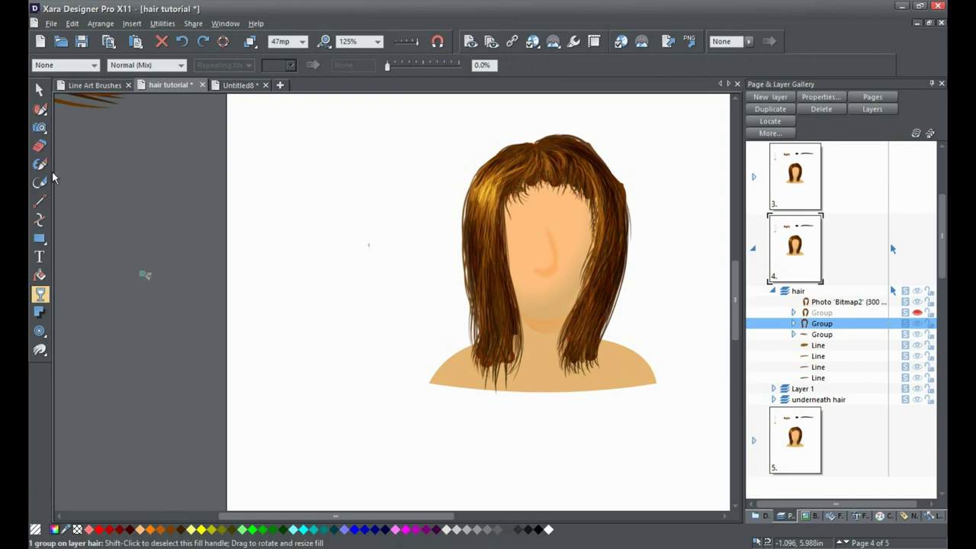
pyautogui.click(40, 145)
pyautogui.moveTo(590, 190); pyautogui.dragTo(587, 207)
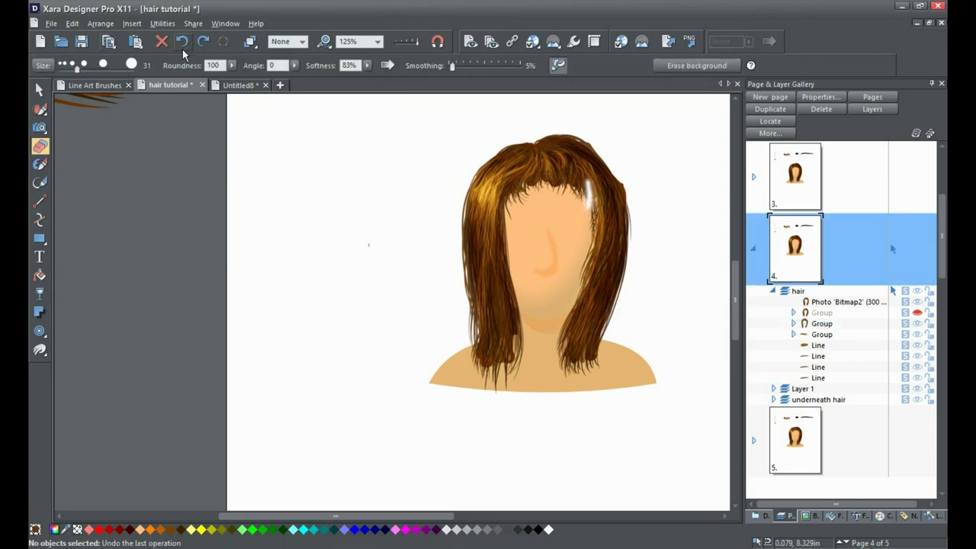
pyautogui.click(182, 48)
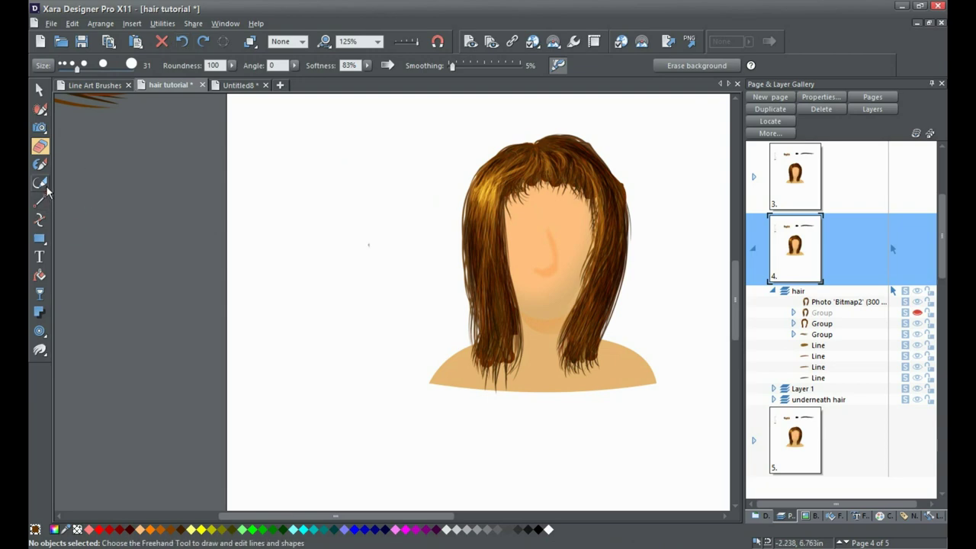
# - Select the visible hair group and erase its blunt ends along the fringe, the lower left-hand tips and the crown
pyautogui.click(809, 324)
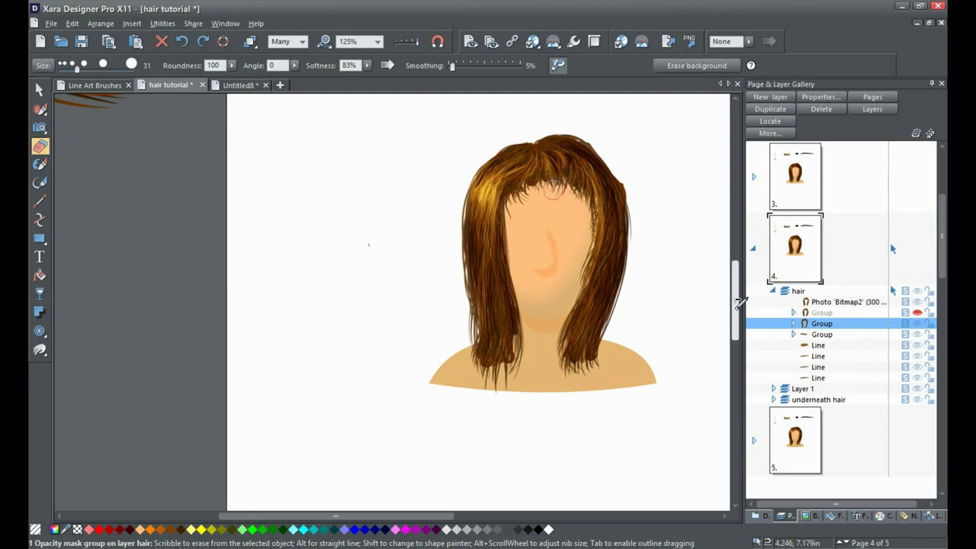
pyautogui.moveTo(553, 189); pyautogui.dragTo(546, 188)
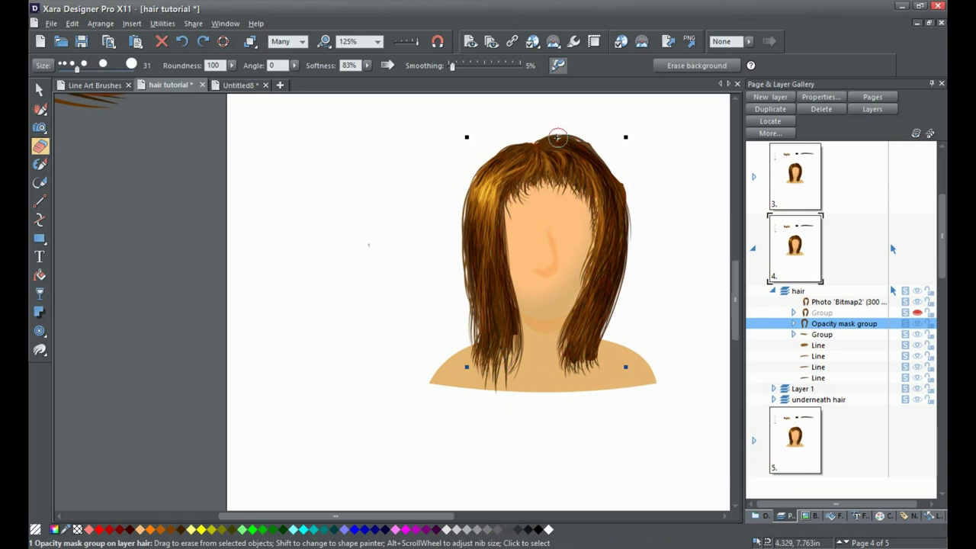
pyautogui.moveTo(536, 139)
pyautogui.mouseDown()
pyautogui.moveTo(573, 141)
pyautogui.moveTo(561, 142)
pyautogui.moveTo(600, 127)
pyautogui.mouseUp()
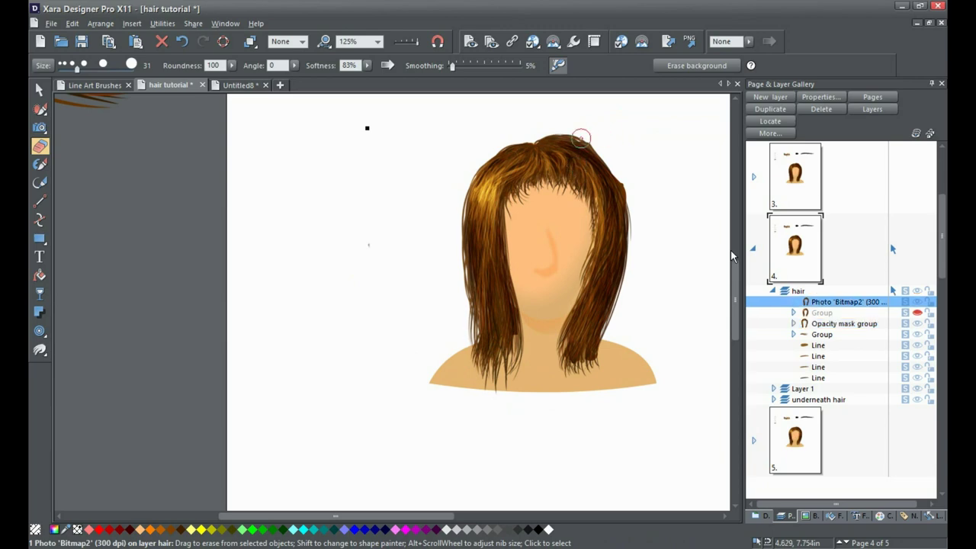
# - Erase the rough outer edge of the bitmap hair photo from the crown down the right-hand side, redoing the lower stroke
pyautogui.moveTo(537, 140)
pyautogui.mouseDown()
pyautogui.moveTo(594, 144)
pyautogui.moveTo(536, 141)
pyautogui.moveTo(583, 141)
pyautogui.moveTo(611, 161)
pyautogui.moveTo(628, 196)
pyautogui.moveTo(628, 204)
pyautogui.moveTo(621, 189)
pyautogui.moveTo(625, 279)
pyautogui.mouseUp()
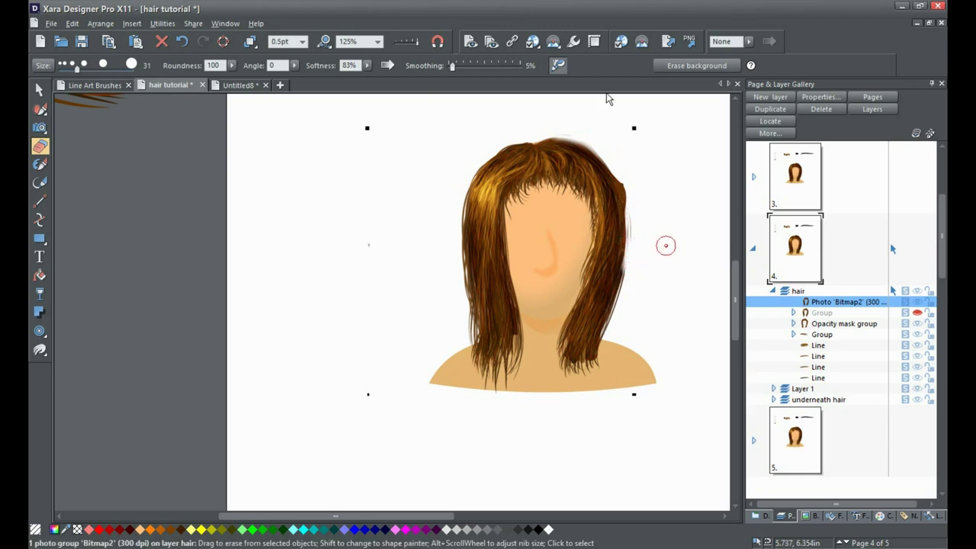
pyautogui.moveTo(631, 231); pyautogui.dragTo(616, 302)
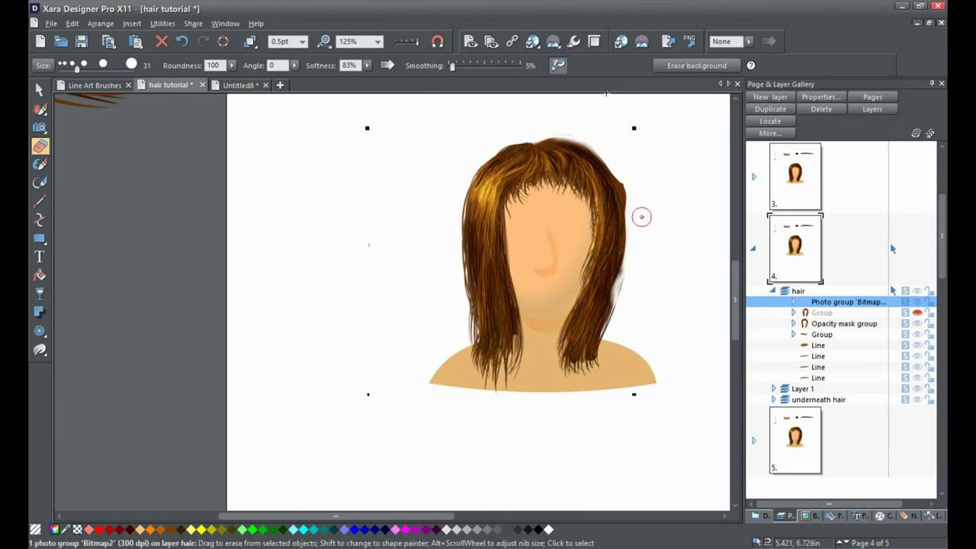
pyautogui.click(186, 43)
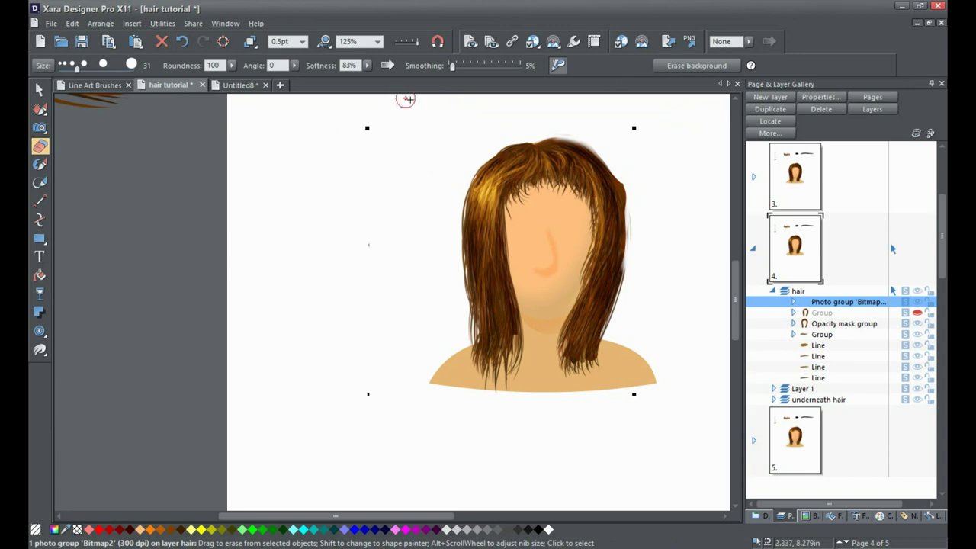
pyautogui.moveTo(632, 222)
pyautogui.mouseDown()
pyautogui.moveTo(623, 303)
pyautogui.moveTo(625, 280)
pyautogui.moveTo(606, 347)
pyautogui.mouseUp()
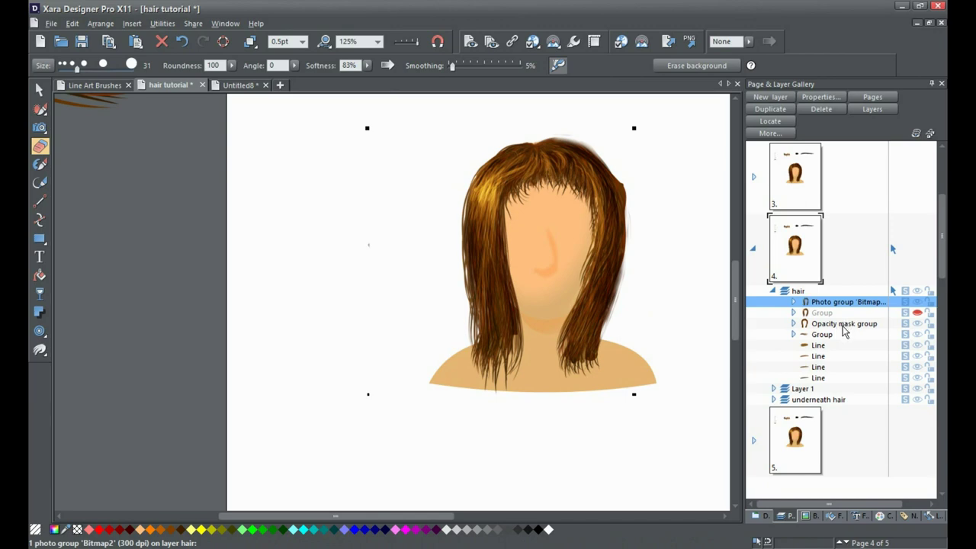
# - Smooth the crown and right-hand outer edge on the opacity mask group with the Eraser, and touch up the photo group's right-hand edge
pyautogui.press('Tab')
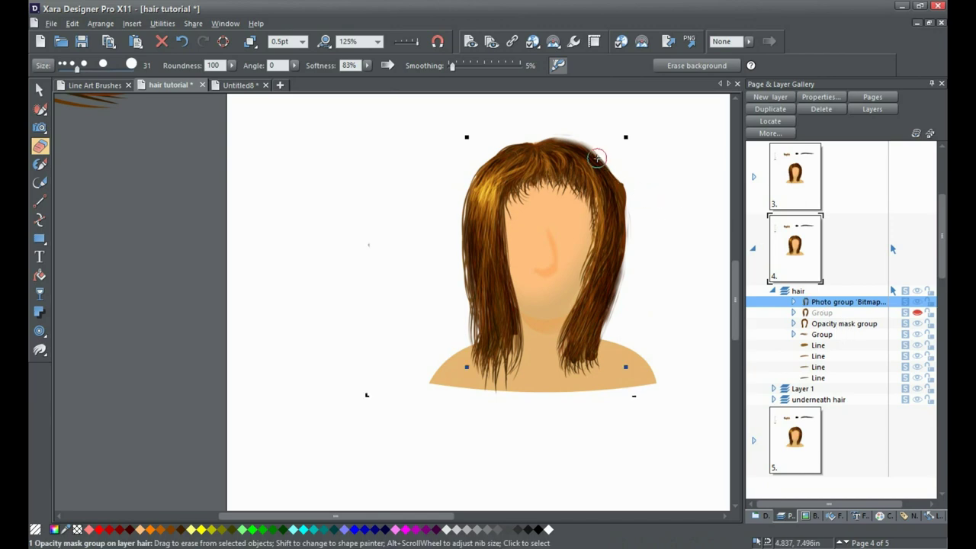
pyautogui.moveTo(547, 138)
pyautogui.mouseDown()
pyautogui.moveTo(585, 144)
pyautogui.moveTo(631, 200)
pyautogui.moveTo(613, 169)
pyautogui.moveTo(625, 185)
pyautogui.moveTo(624, 175)
pyautogui.moveTo(595, 152)
pyautogui.moveTo(625, 205)
pyautogui.moveTo(622, 273)
pyautogui.moveTo(629, 222)
pyautogui.moveTo(616, 292)
pyautogui.moveTo(626, 197)
pyautogui.moveTo(596, 158)
pyautogui.mouseUp()
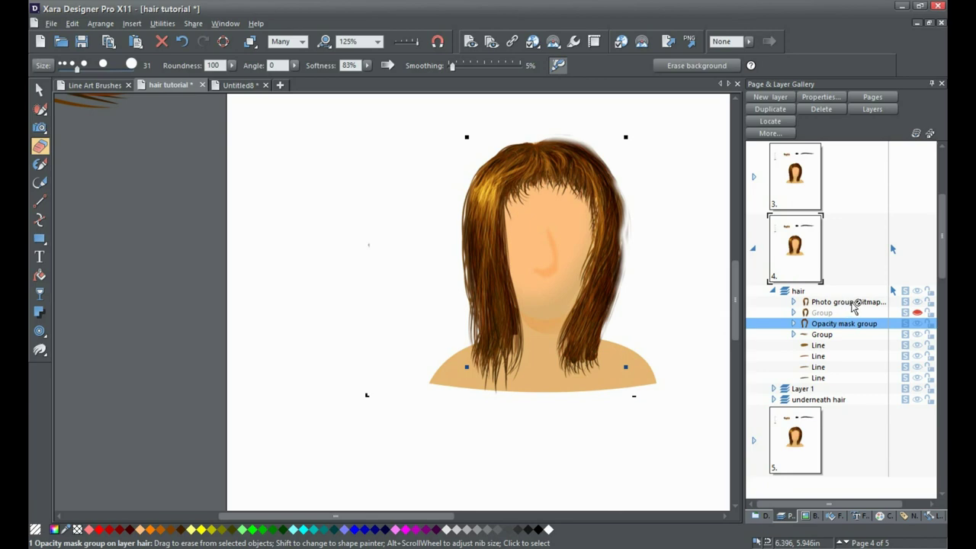
pyautogui.click(629, 201)
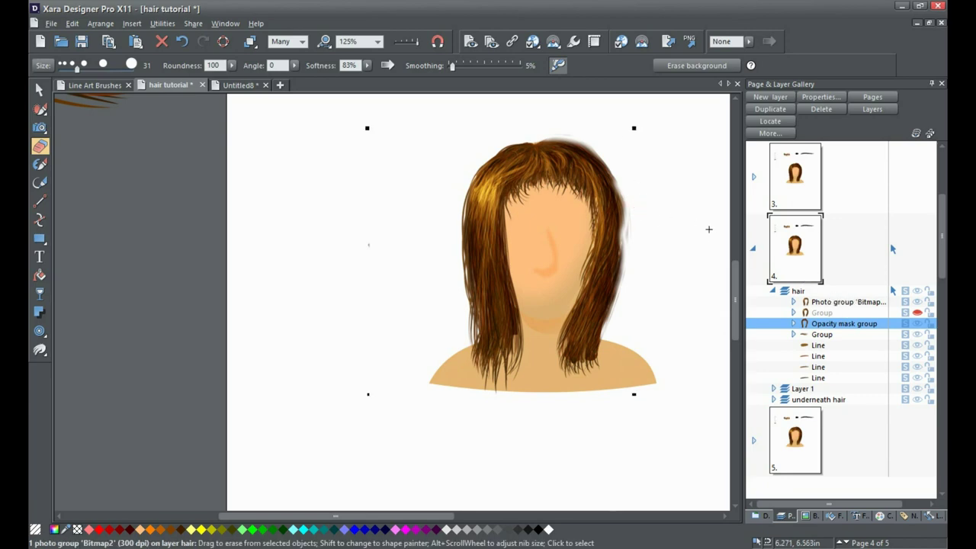
pyautogui.press('shift')
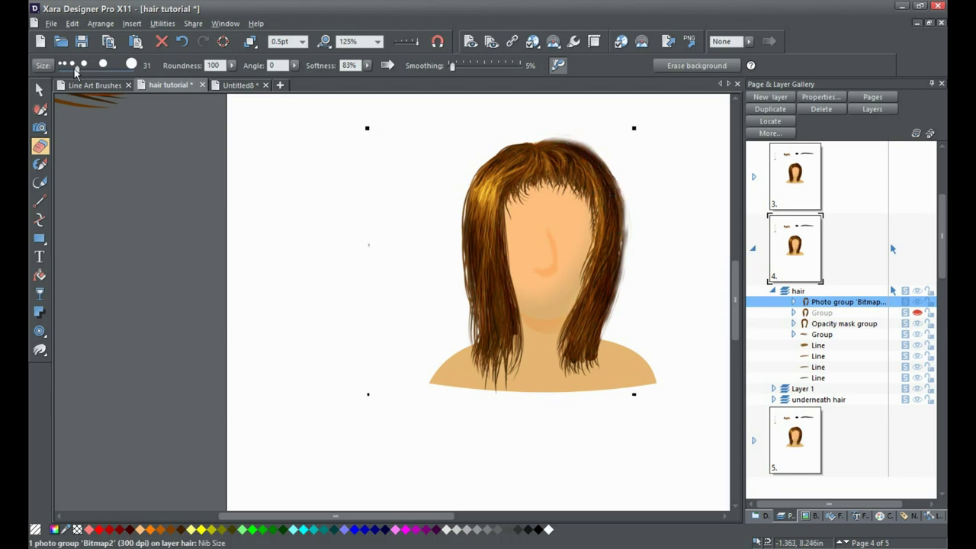
# - Set the Eraser size to 20 and trim the photo group's lower left-hand strand tips and the stray hairs at the fringe's left end
pyautogui.moveTo(71, 67); pyautogui.dragTo(68, 66)
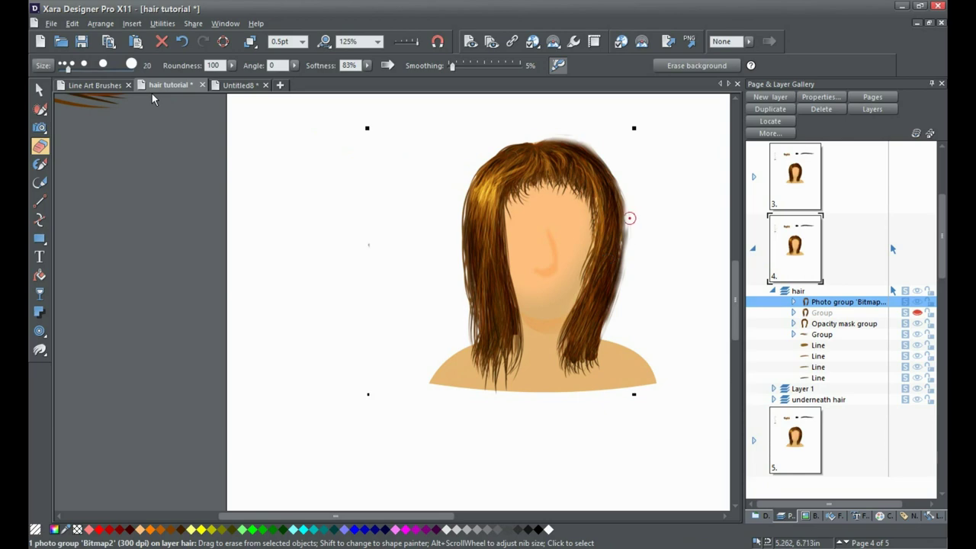
pyautogui.scroll(2, 626, 246)
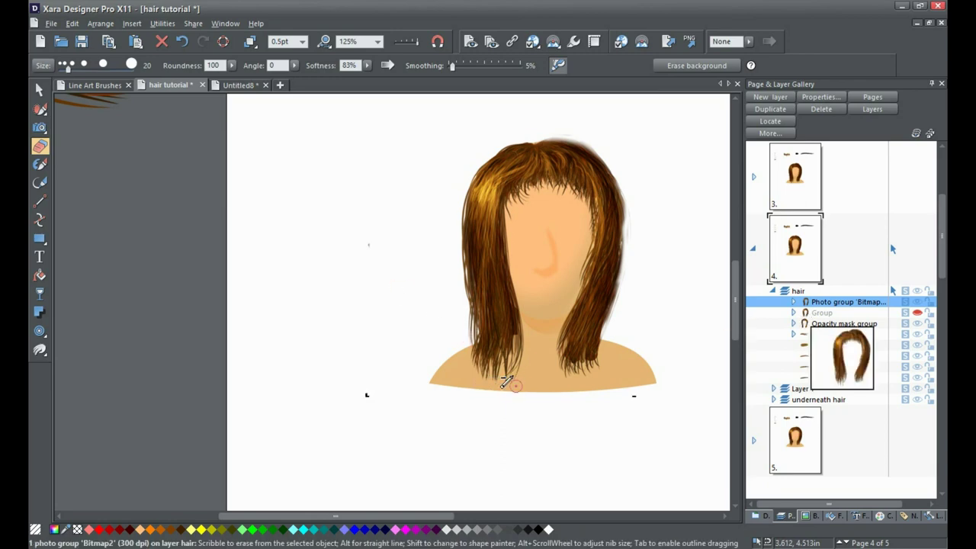
pyautogui.moveTo(506, 385)
pyautogui.mouseDown()
pyautogui.moveTo(509, 374)
pyautogui.moveTo(510, 388)
pyautogui.moveTo(533, 381)
pyautogui.mouseUp()
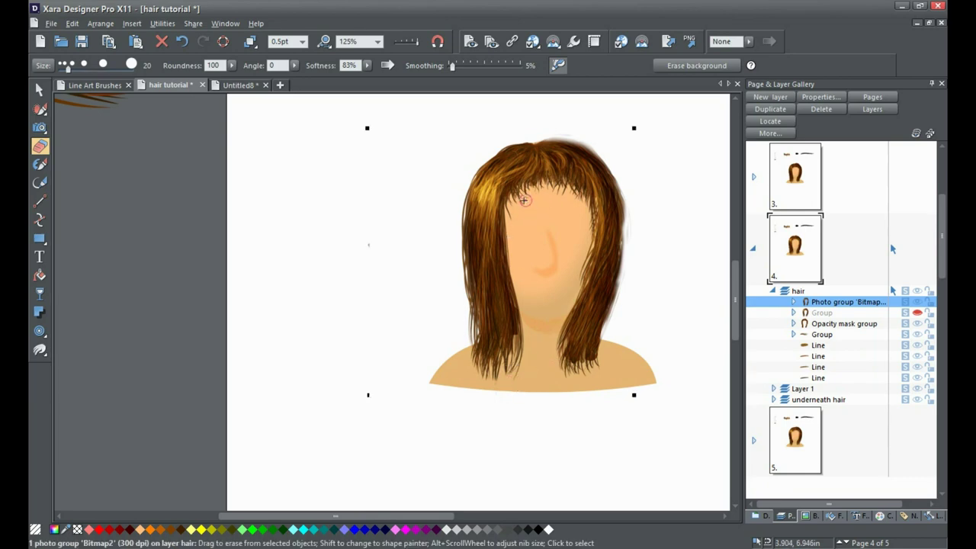
pyautogui.moveTo(523, 205)
pyautogui.mouseDown()
pyautogui.moveTo(511, 207)
pyautogui.moveTo(514, 222)
pyautogui.mouseUp()
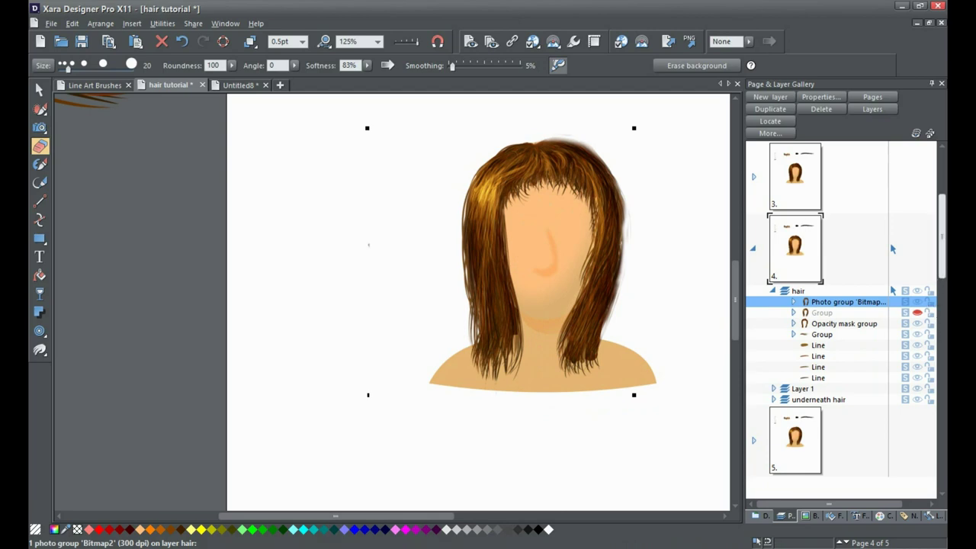
# - Go to page 5 to view its version of the hair
pyautogui.scroll(-2, 946, 274)
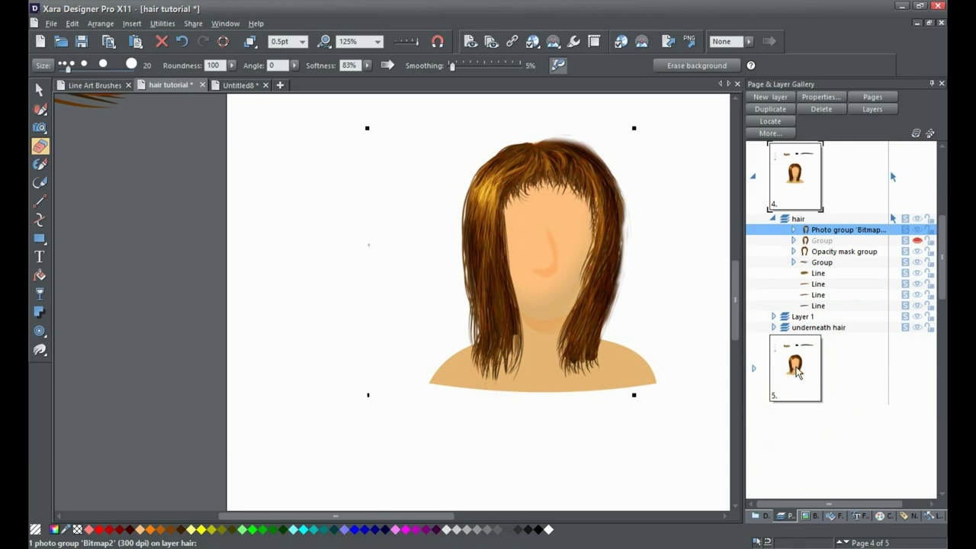
pyautogui.click(795, 370)
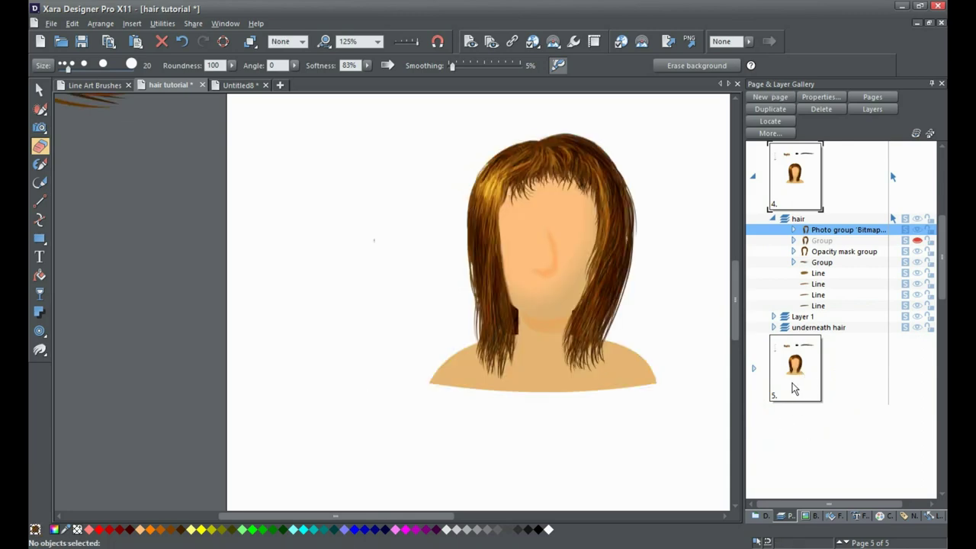